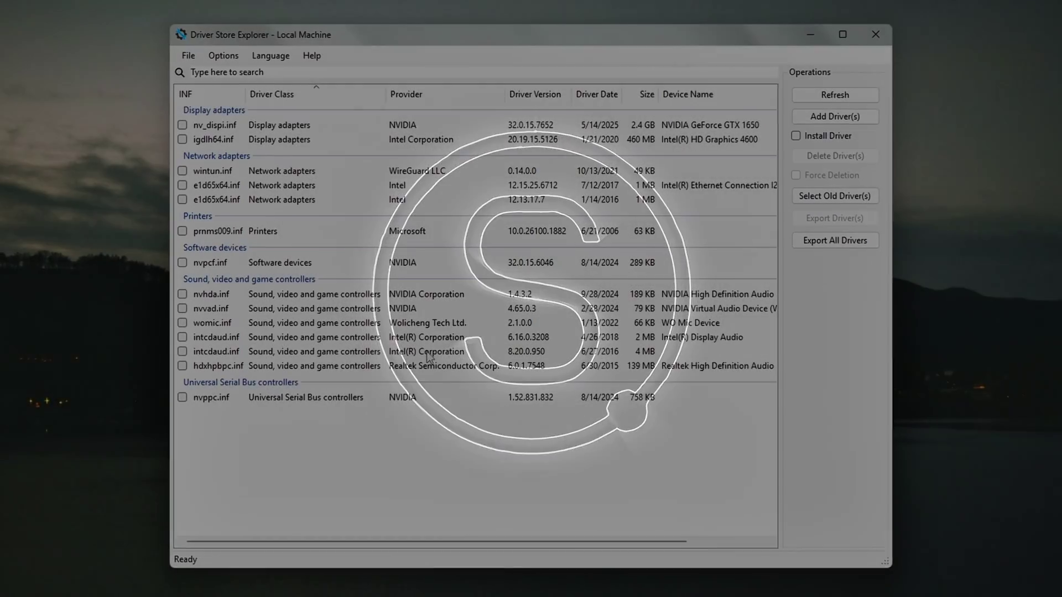
Select the intcdaud.inf 6.16.0.3208 driver entry in Driver Store Explorer.
{"action": "left_click", "coordinate": [276, 353]}
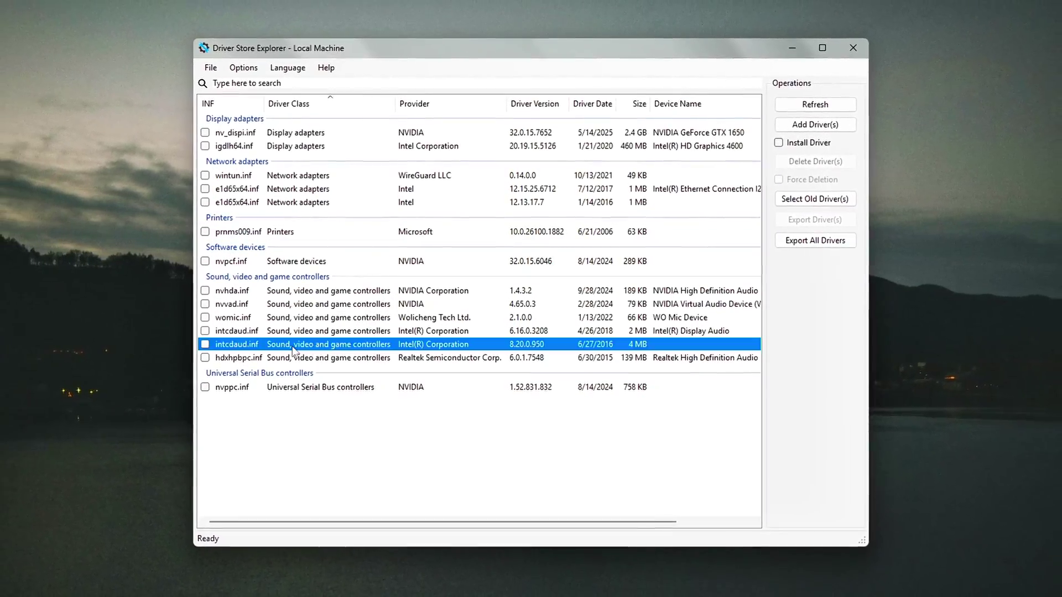
{"action": "left_click", "coordinate": [382, 317]}
{"action": "left_click", "coordinate": [423, 330]}
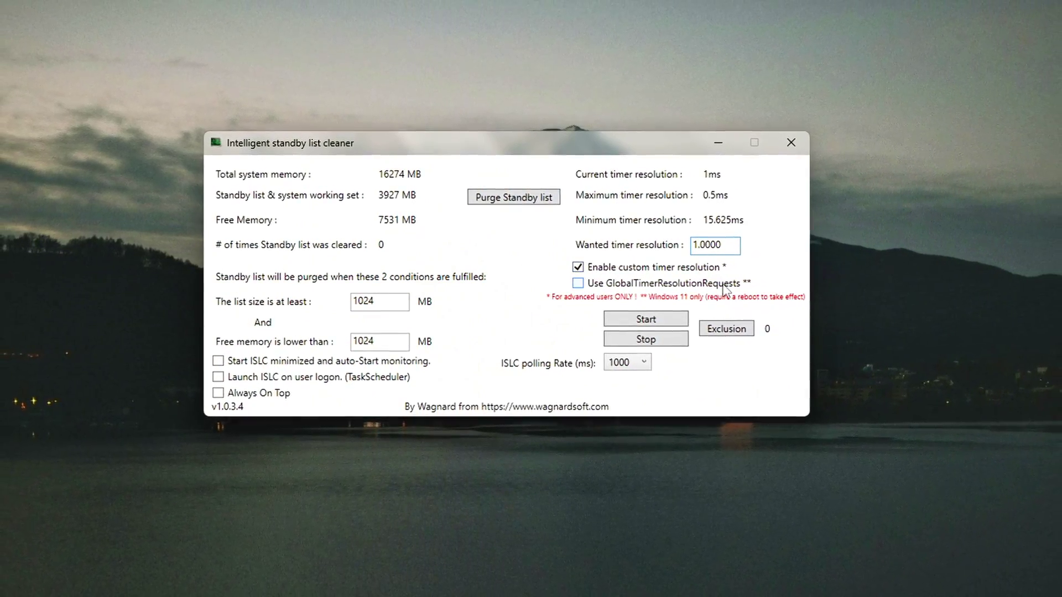
Enter a 0.5 timer resolution, disable fullscreen optimizations for Marvel.exe, and show its high DPI settings.
{"action": "key", "text": "BackSpace"}
{"action": "type", "text": "0."}
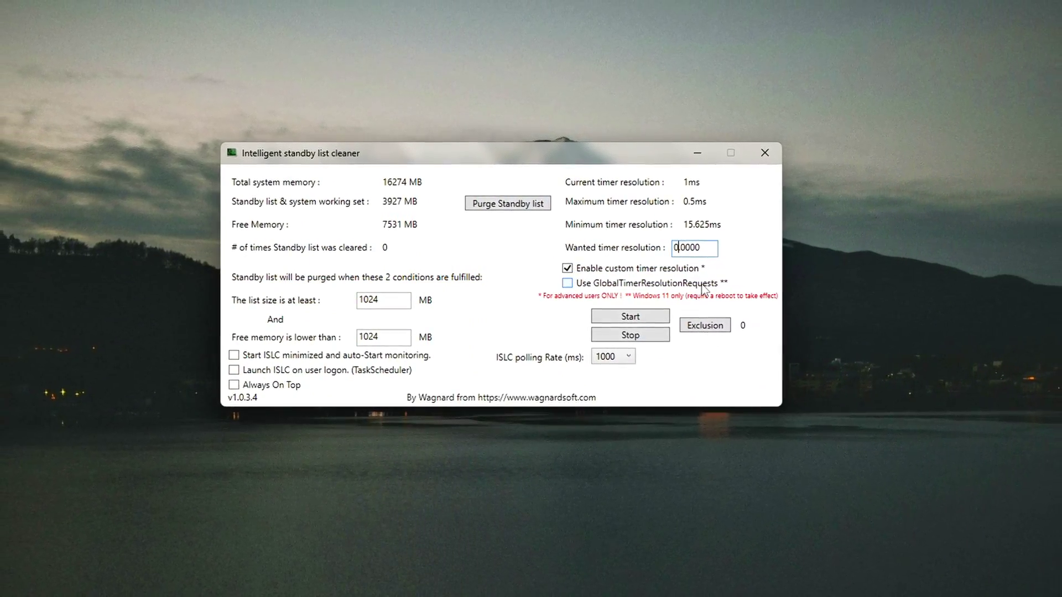
{"action": "type", "text": "5"}
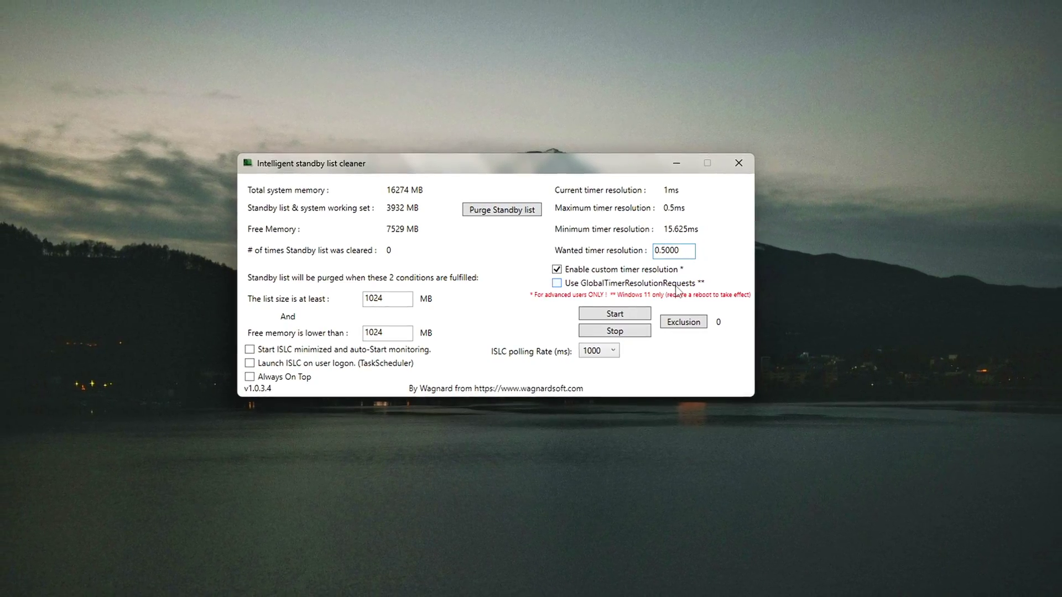
{"action": "key", "text": "ctrl+a"}
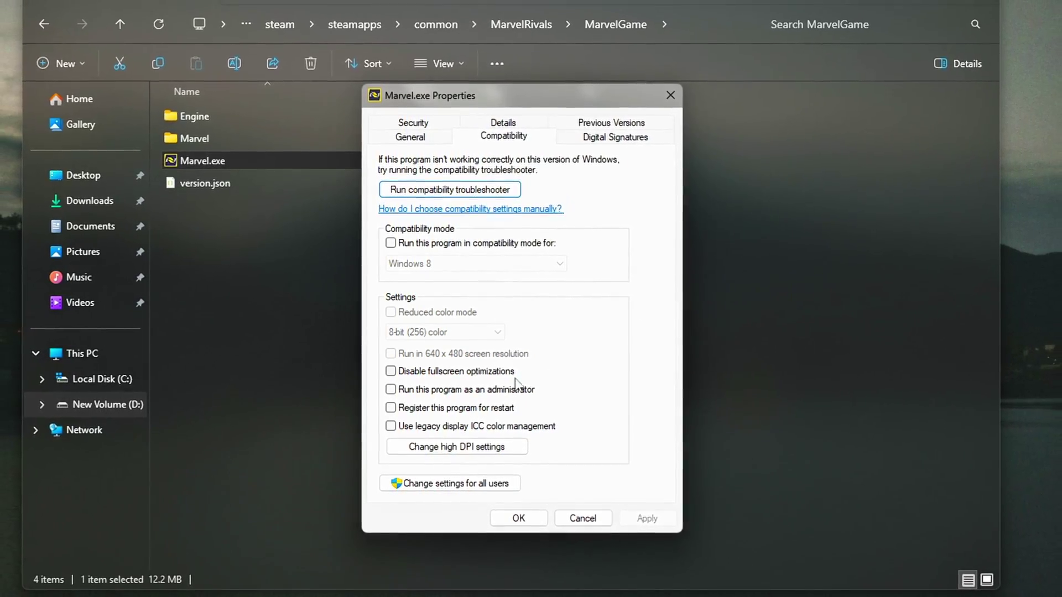
{"action": "left_click", "coordinate": [513, 375]}
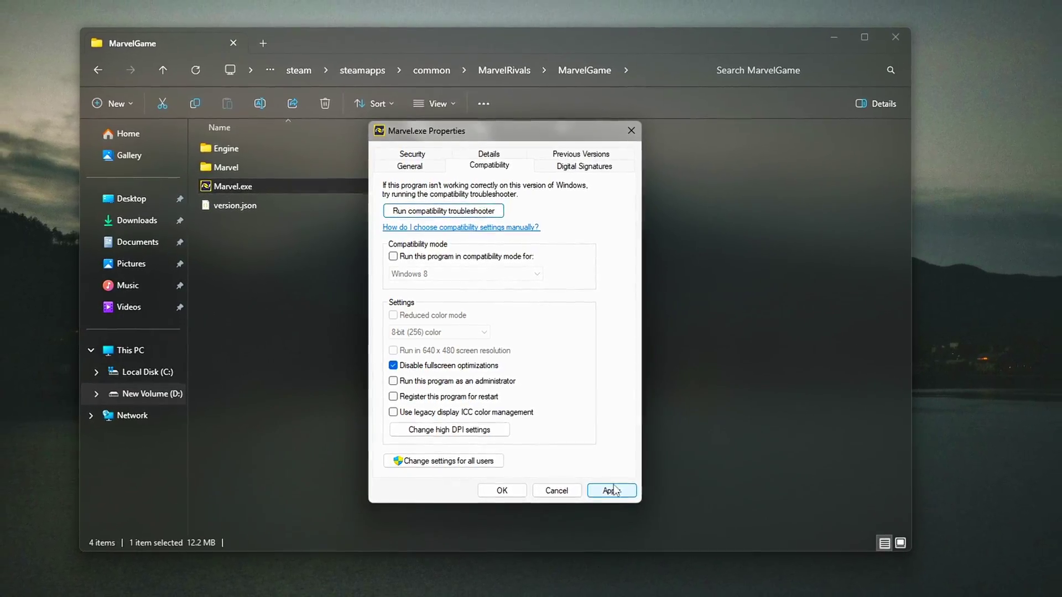
{"action": "left_click", "coordinate": [449, 430]}
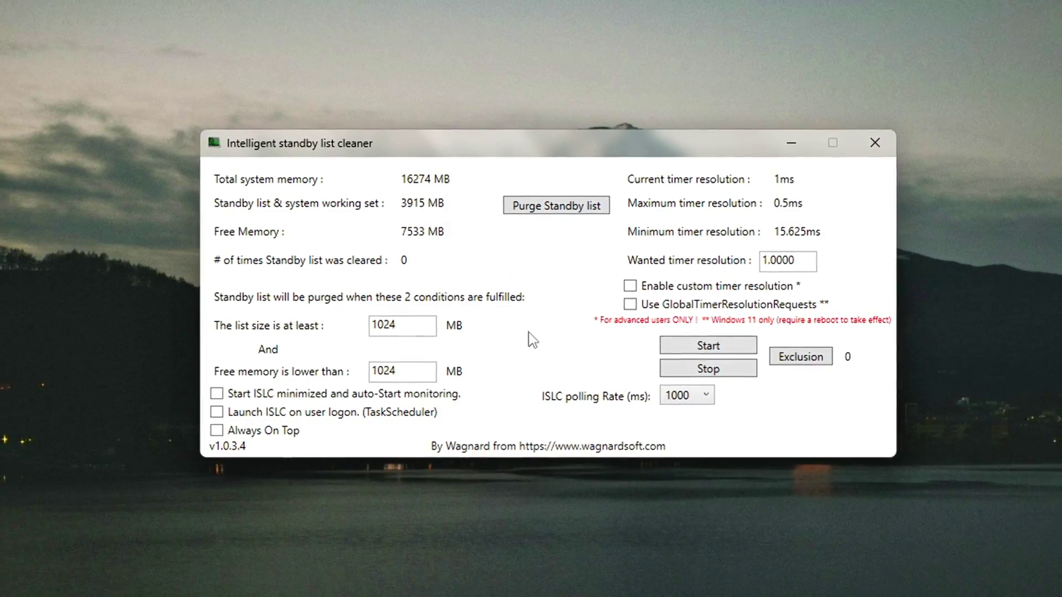
Enable custom timer resolution, set the wanted resolution to 0.5000, and start ISLC.
{"action": "left_click", "coordinate": [630, 286]}
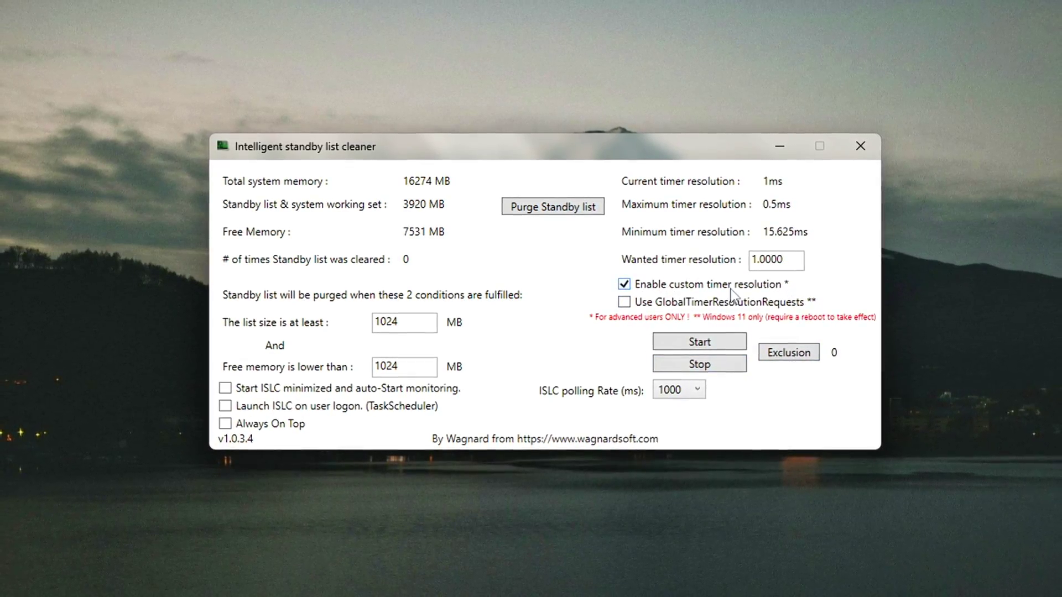
{"action": "left_click", "coordinate": [781, 260]}
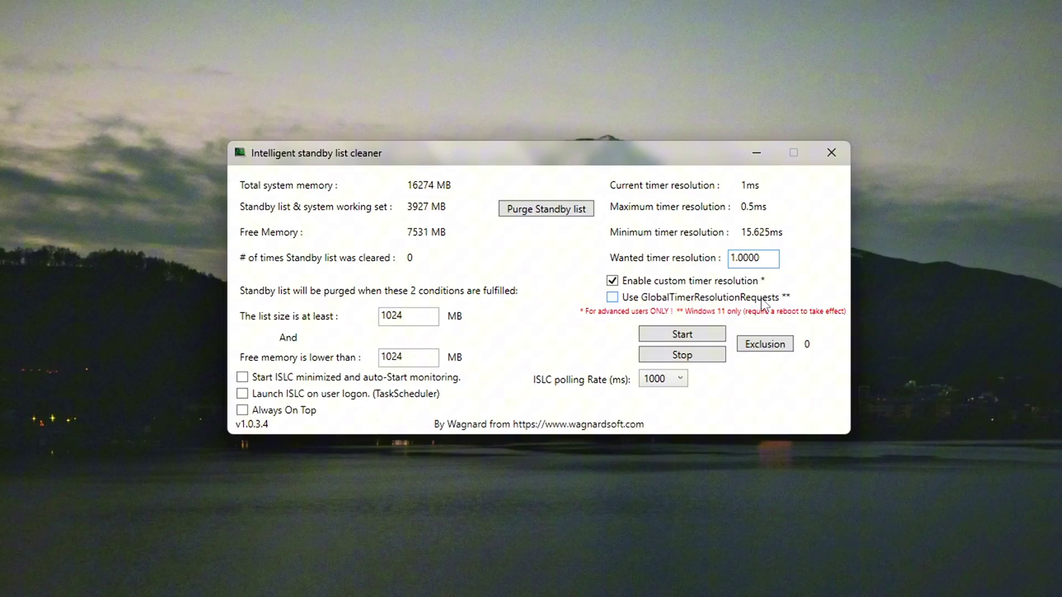
{"action": "key", "text": "Home"}
{"action": "key", "text": "Delete"}
{"action": "type", "text": "0"}
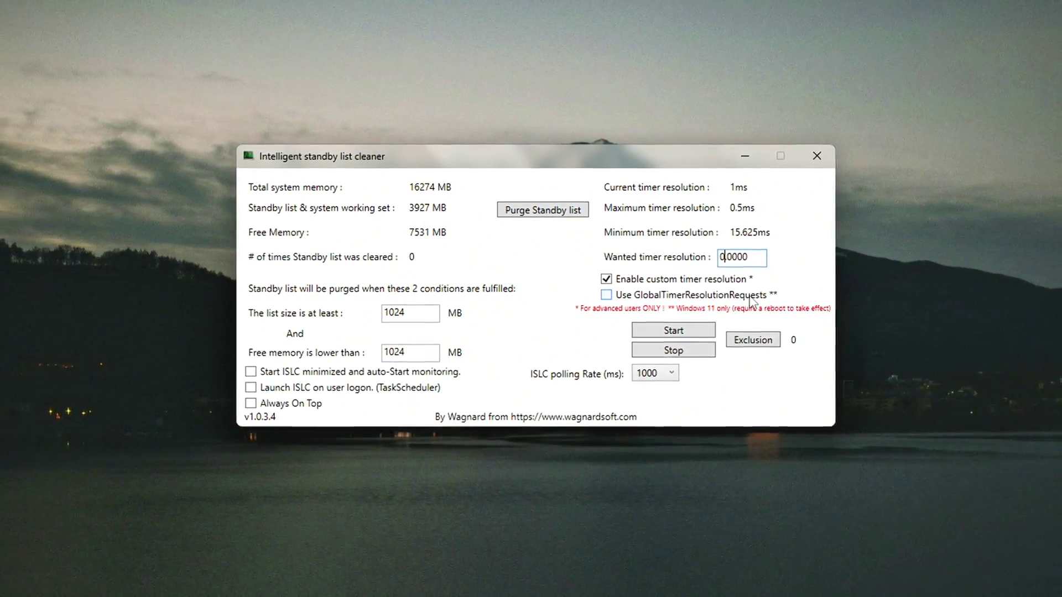
{"action": "key", "text": "Right"}
{"action": "key", "text": "Delete"}
{"action": "type", "text": "5"}
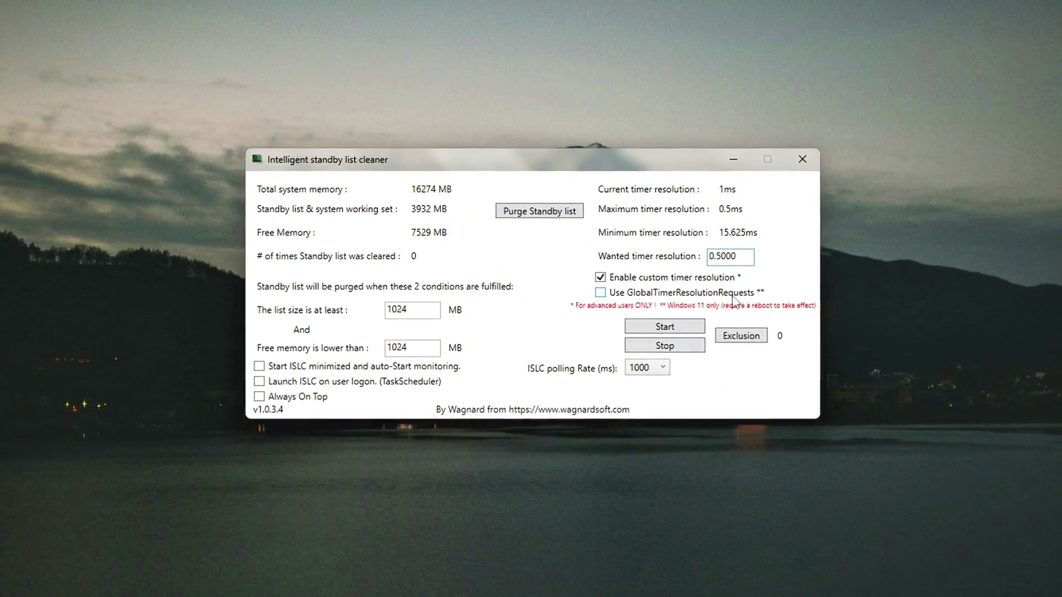
{"action": "left_click_drag", "start_coordinate": [744, 256], "coordinate": [691, 259]}
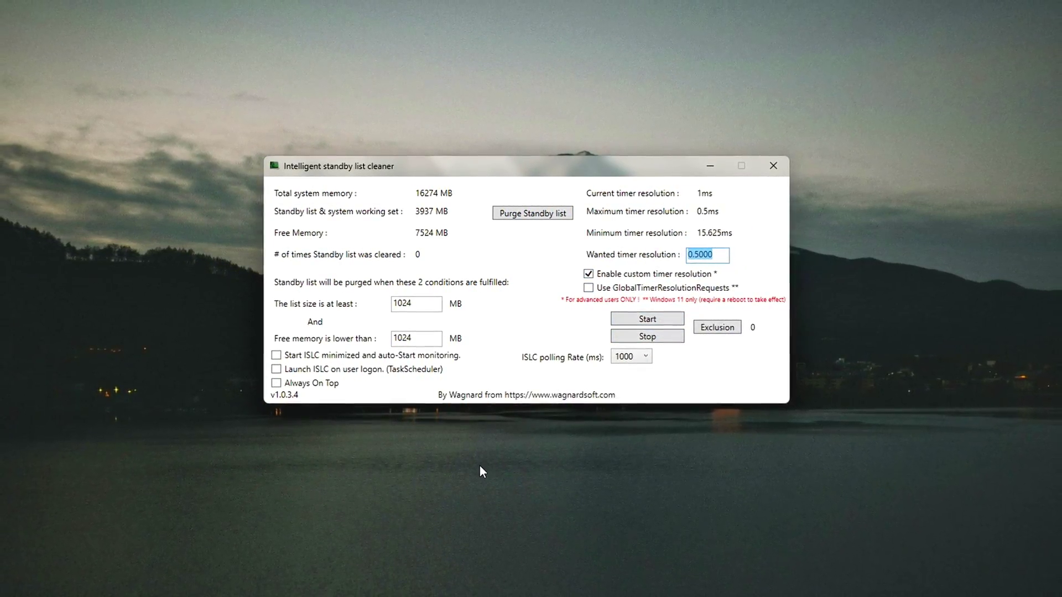
{"action": "left_click", "coordinate": [649, 319]}
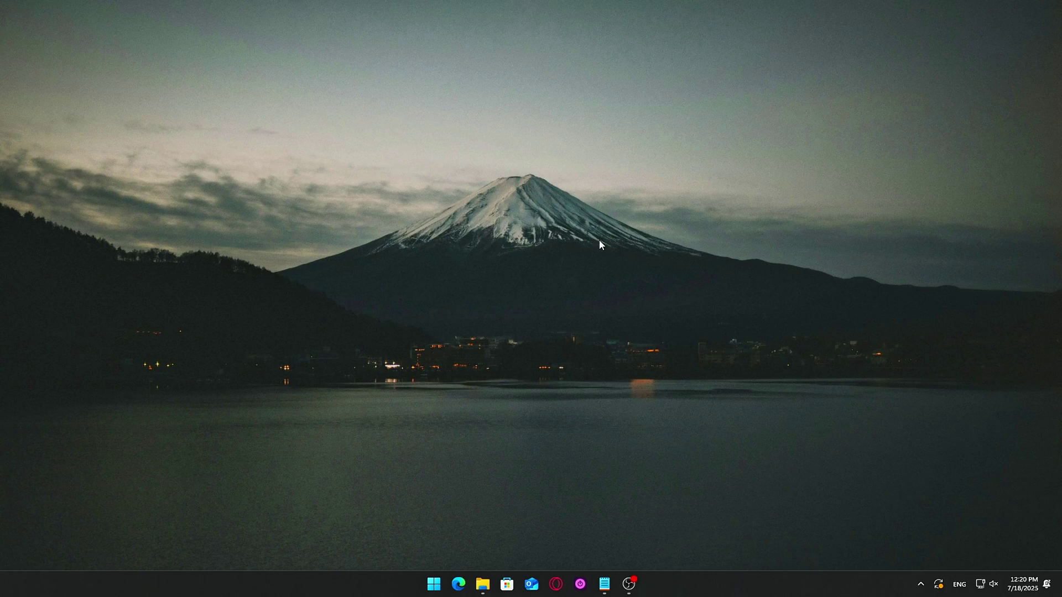
Extract ISLC v1.0.3.4.exe and launch Intelligent standby list cleaner ISLC.exe from the extracted files.
{"action": "left_click", "coordinate": [483, 585]}
{"action": "left_click_drag", "start_coordinate": [642, 124], "coordinate": [622, 113]}
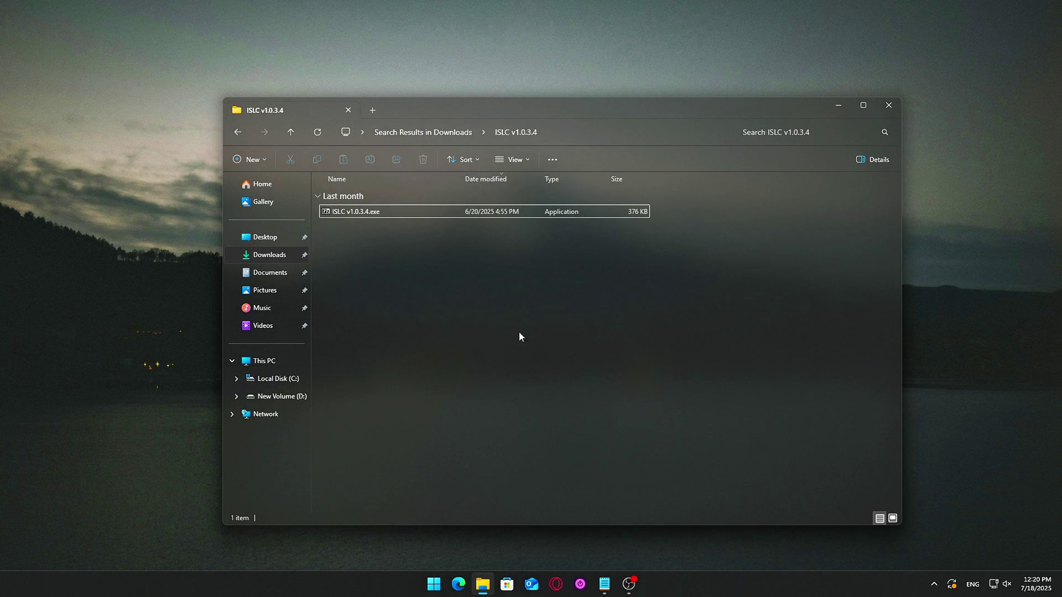
{"action": "right_click", "coordinate": [379, 212]}
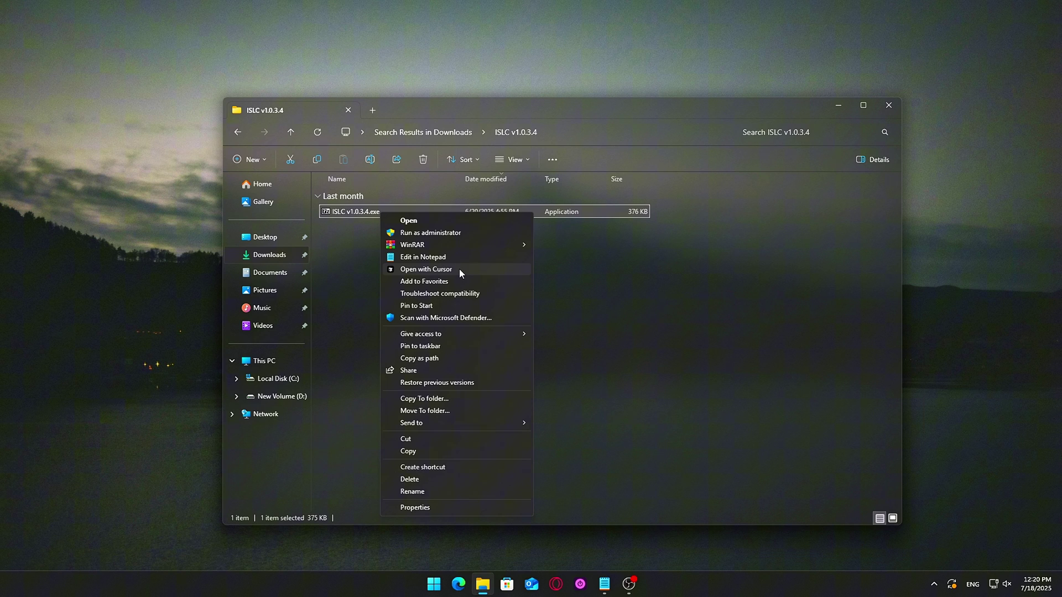
{"action": "double_click", "coordinate": [585, 211]}
{"action": "left_click", "coordinate": [553, 314]}
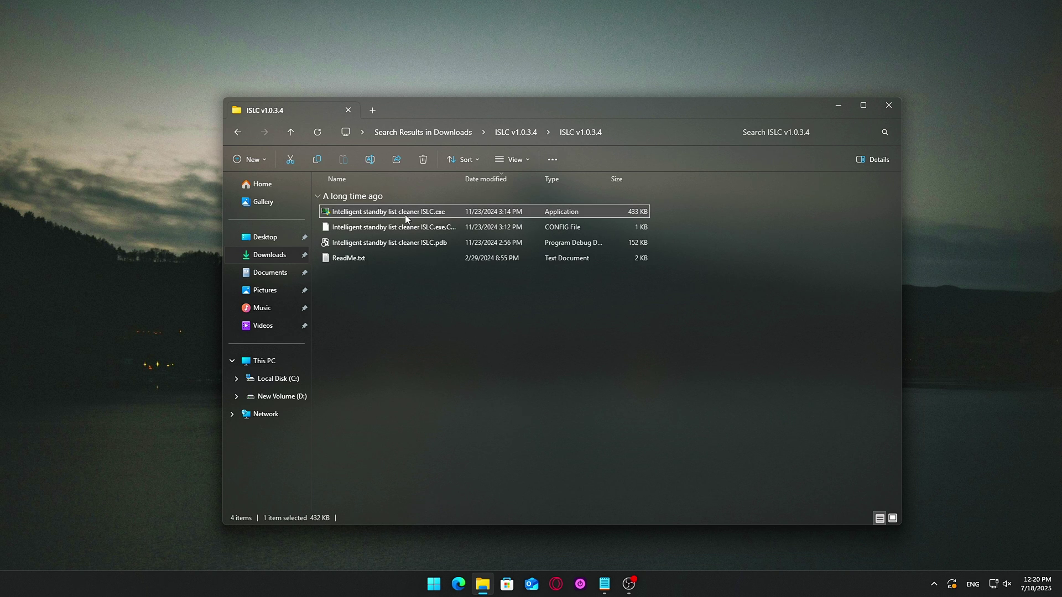
{"action": "double_click", "coordinate": [405, 213]}
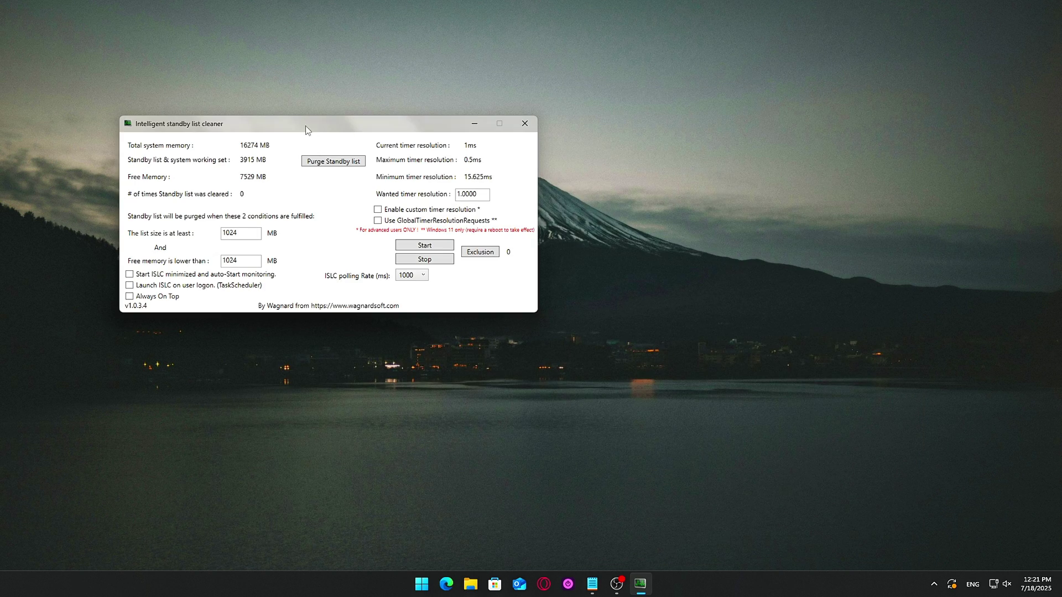
{"action": "left_click_drag", "start_coordinate": [306, 125], "coordinate": [458, 192]}
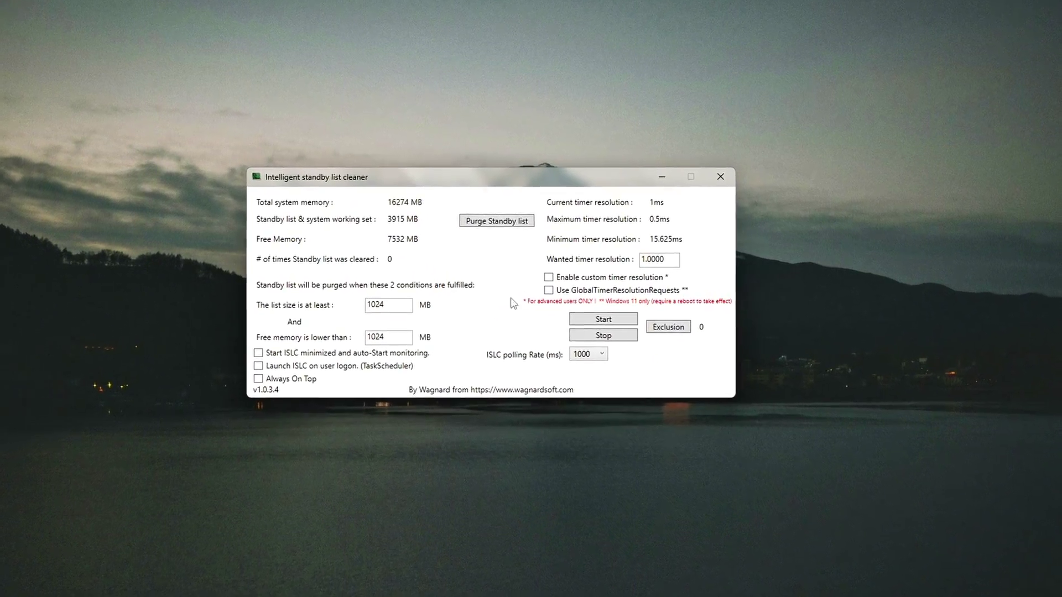
Check the Enable custom timer resolution box in Intelligent standby list cleaner.
{"action": "left_click", "coordinate": [536, 272]}
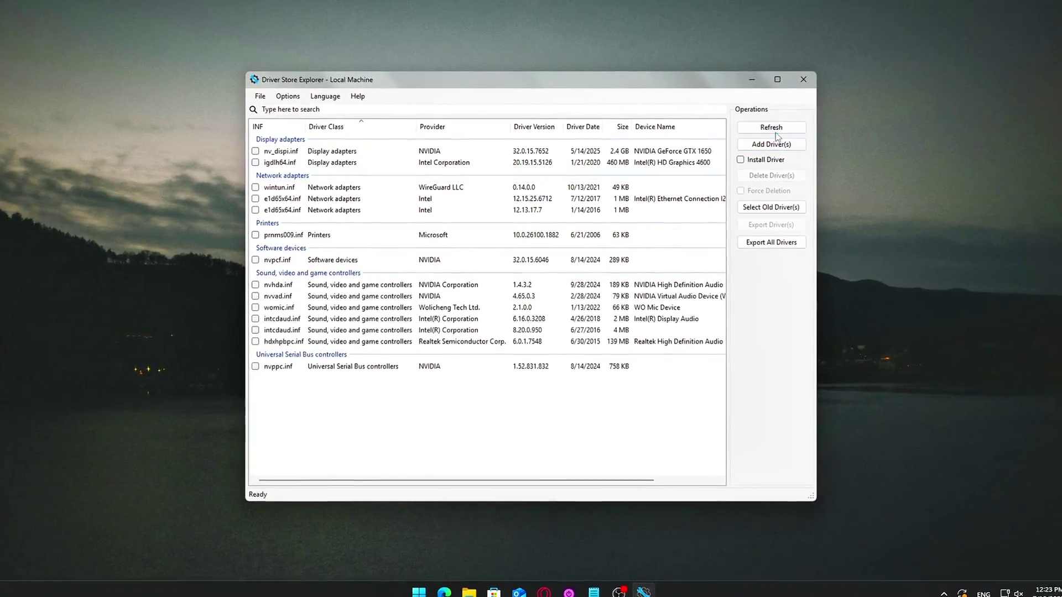
Refresh the driver store and inspect the womic, intcdaud, hdxhpbpc, nvvad and nvhda sound drivers.
{"action": "left_click", "coordinate": [776, 134]}
{"action": "left_click", "coordinate": [776, 134]}
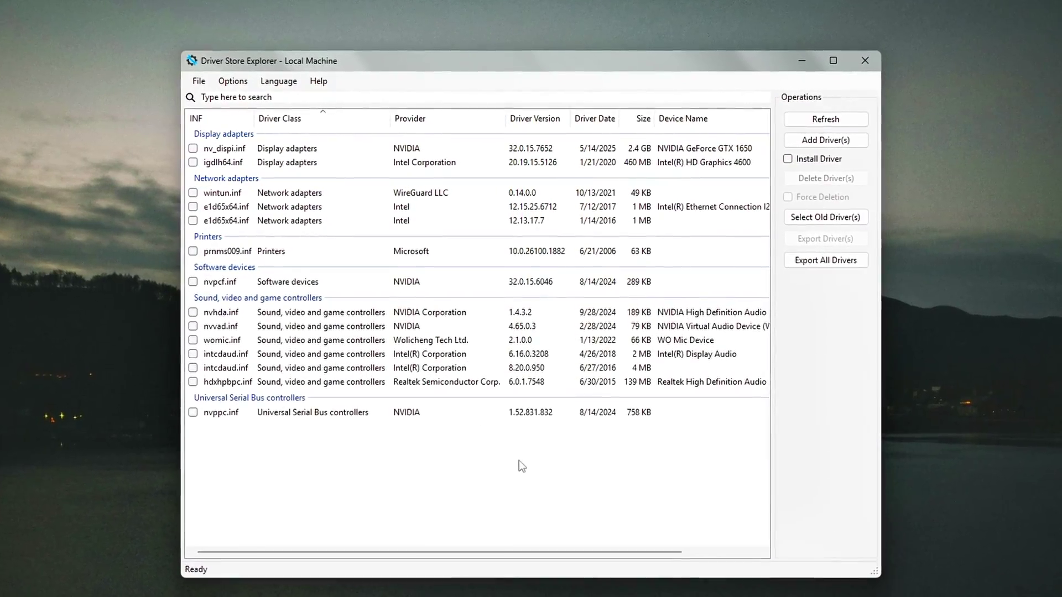
{"action": "left_click", "coordinate": [382, 341]}
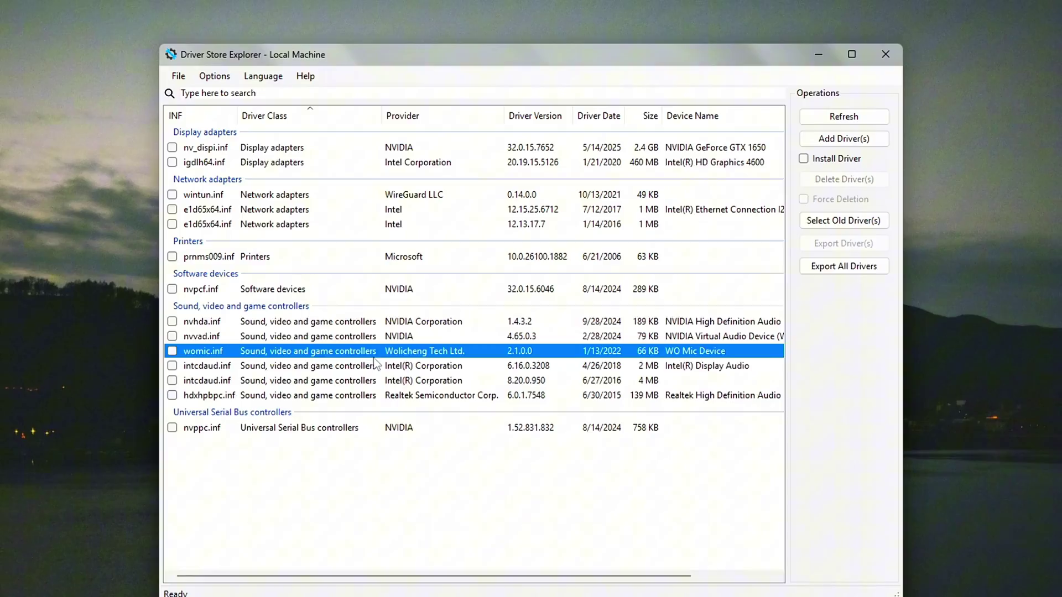
{"action": "left_click", "coordinate": [481, 366]}
{"action": "left_click", "coordinate": [500, 381]}
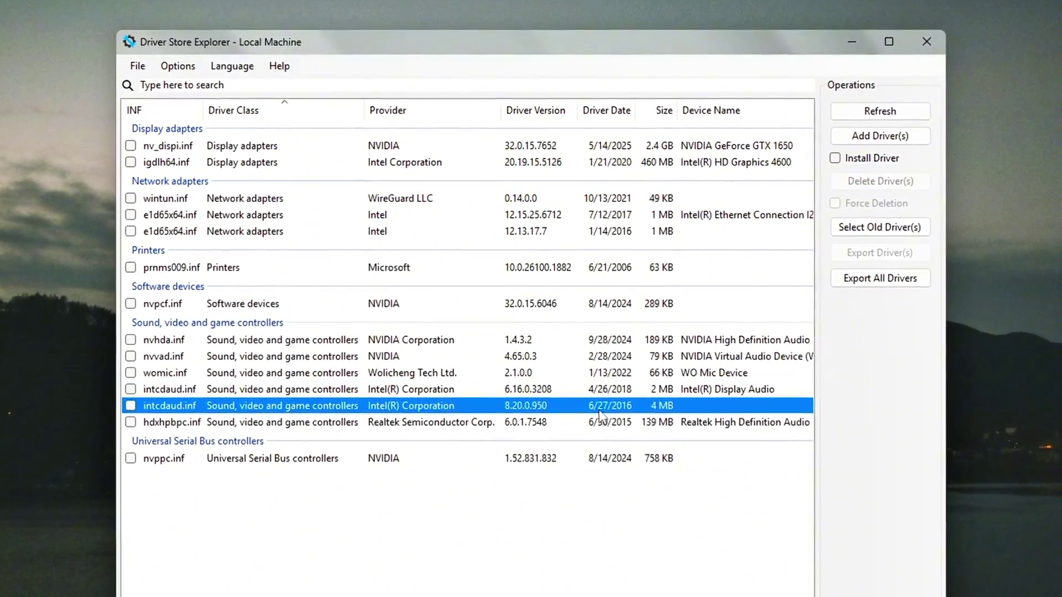
{"action": "left_click", "coordinate": [609, 423]}
{"action": "left_click", "coordinate": [663, 374]}
{"action": "left_click", "coordinate": [666, 358]}
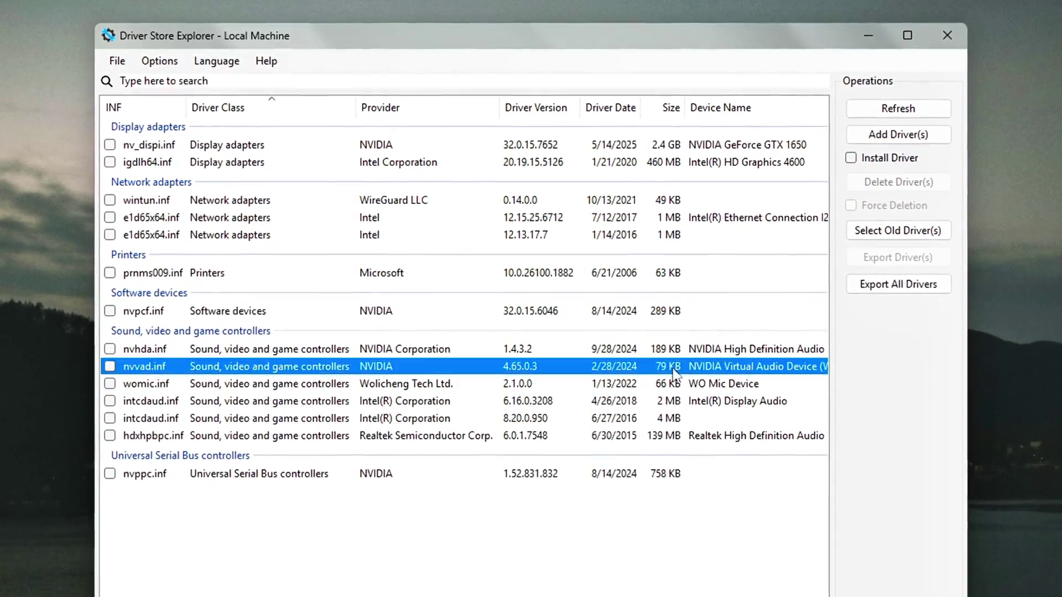
{"action": "left_click", "coordinate": [644, 349]}
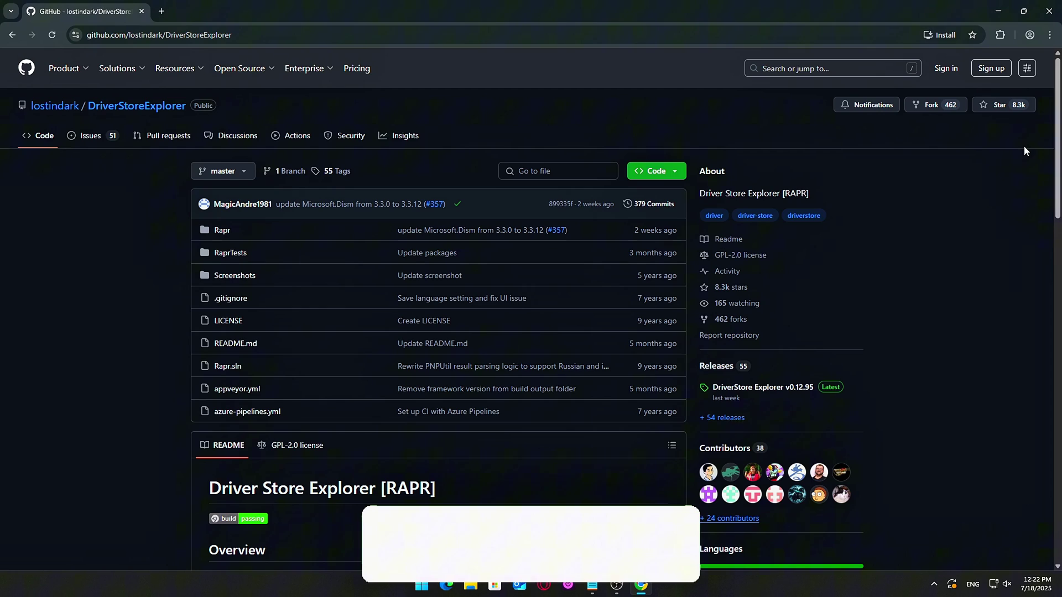
Go to the DriverStore Explorer v0.12.95 release page and scroll to its Assets zip.
{"action": "mouse_move", "coordinate": [1055, 105]}
{"action": "left_mouse_down"}
{"action": "mouse_move", "coordinate": [1054, 314]}
{"action": "mouse_move", "coordinate": [1053, 97]}
{"action": "left_mouse_up"}
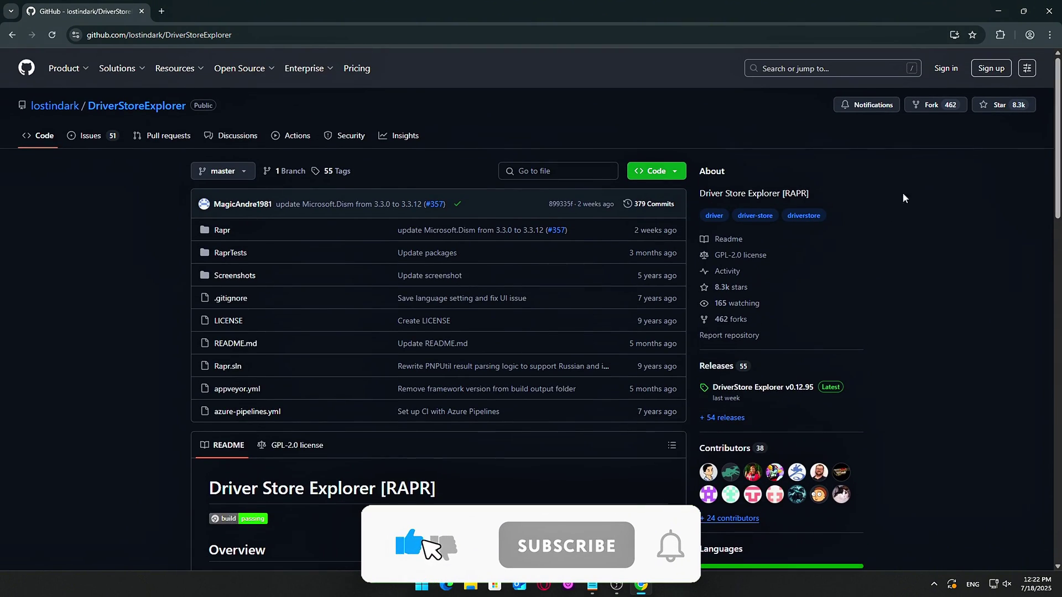
{"action": "left_click", "coordinate": [750, 389]}
{"action": "scroll", "coordinate": [636, 303], "scroll_direction": "down", "scroll_amount": 5}
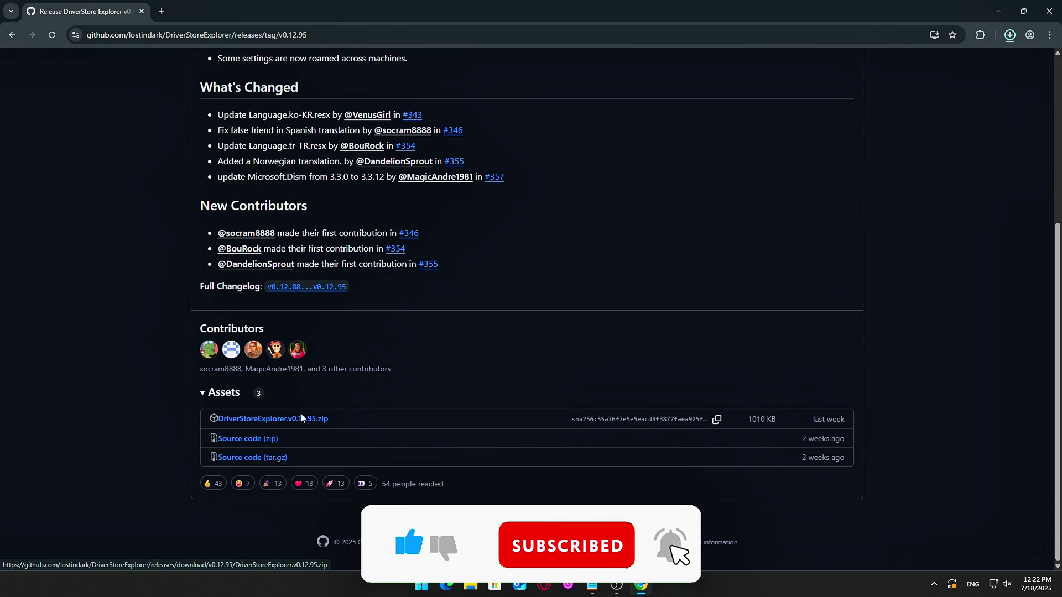
Run the extracted Rapr.exe as administrator.
{"action": "left_click_drag", "start_coordinate": [441, 350], "coordinate": [325, 267]}
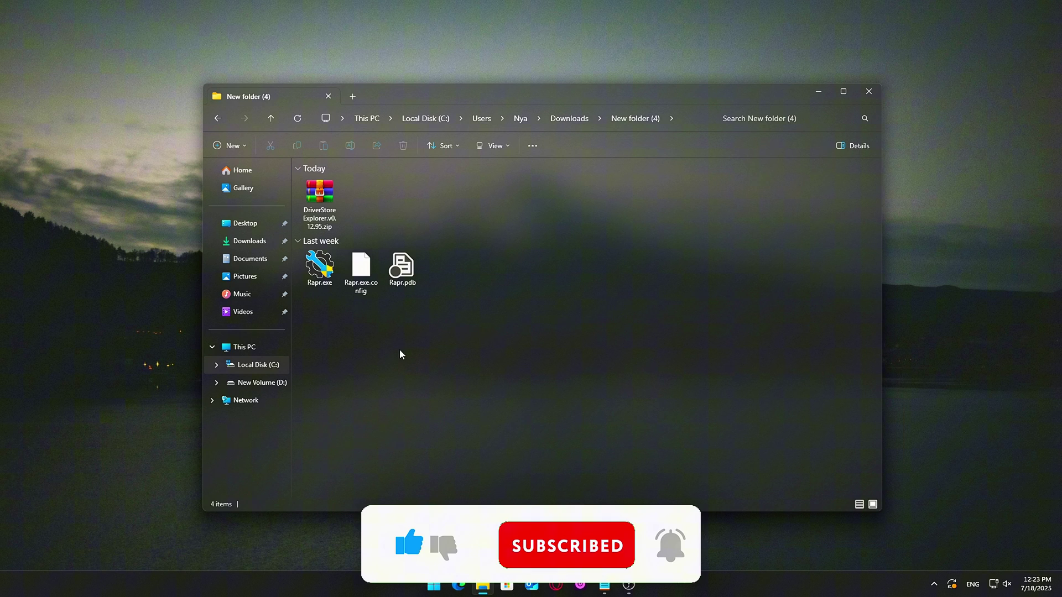
{"action": "right_click", "coordinate": [314, 280]}
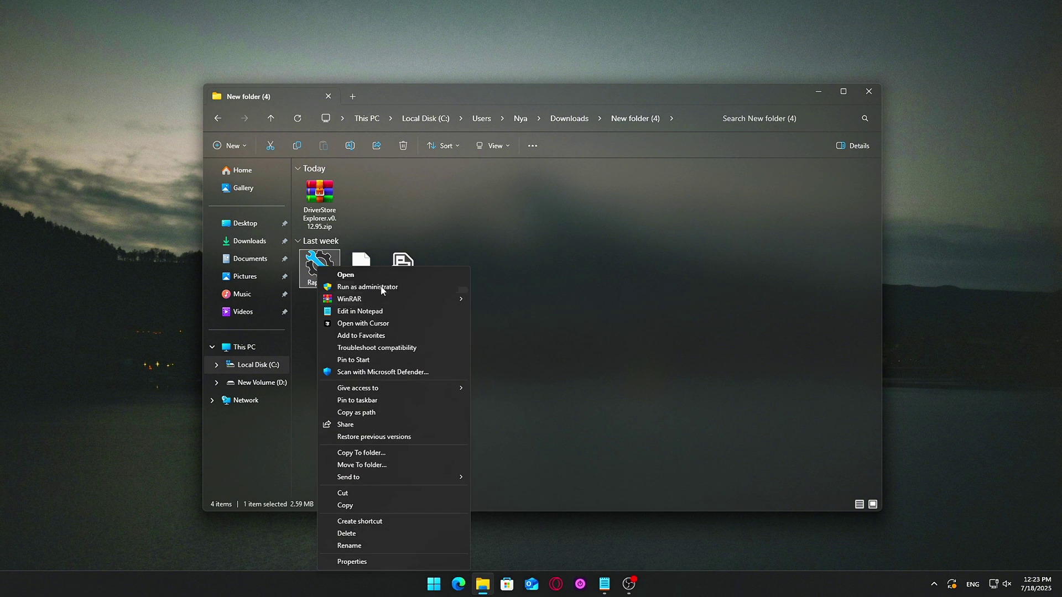
{"action": "left_click", "coordinate": [381, 288]}
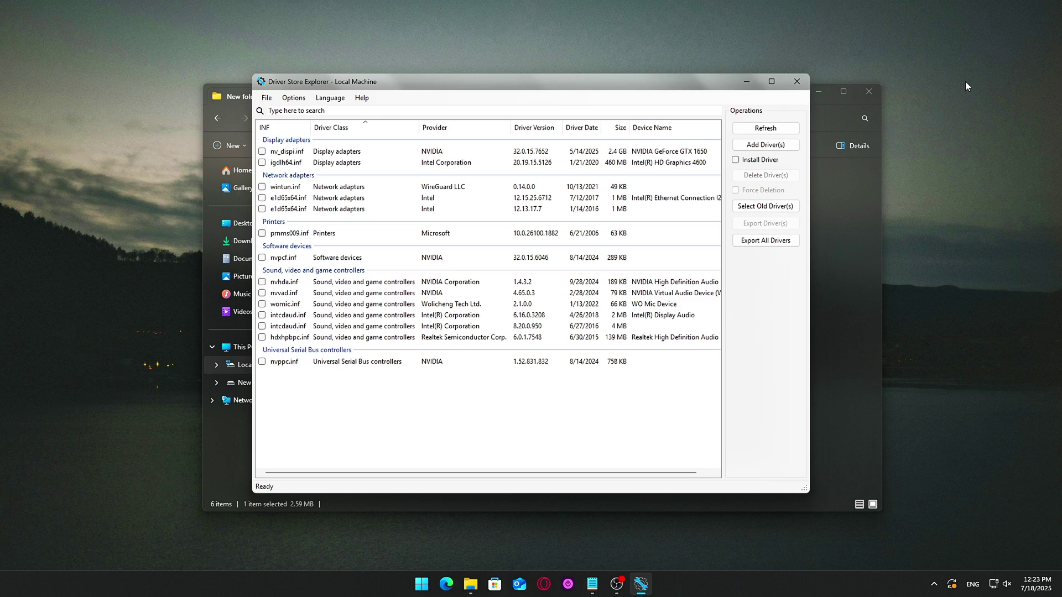
Close the downloads folder, refresh the driver list, and tick wintun.inf.
{"action": "left_click", "coordinate": [873, 97]}
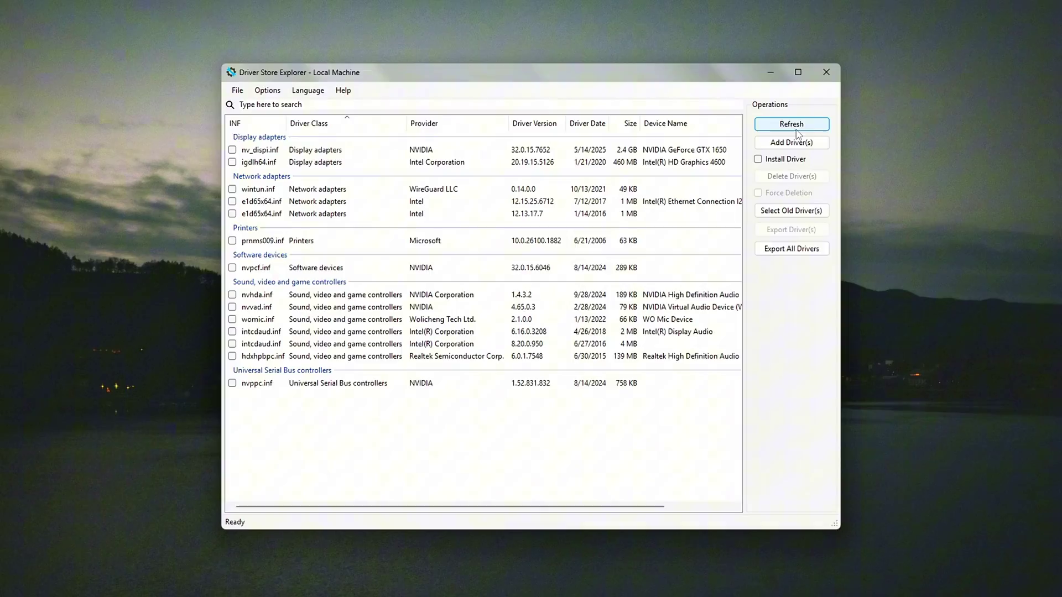
{"action": "left_click", "coordinate": [779, 126]}
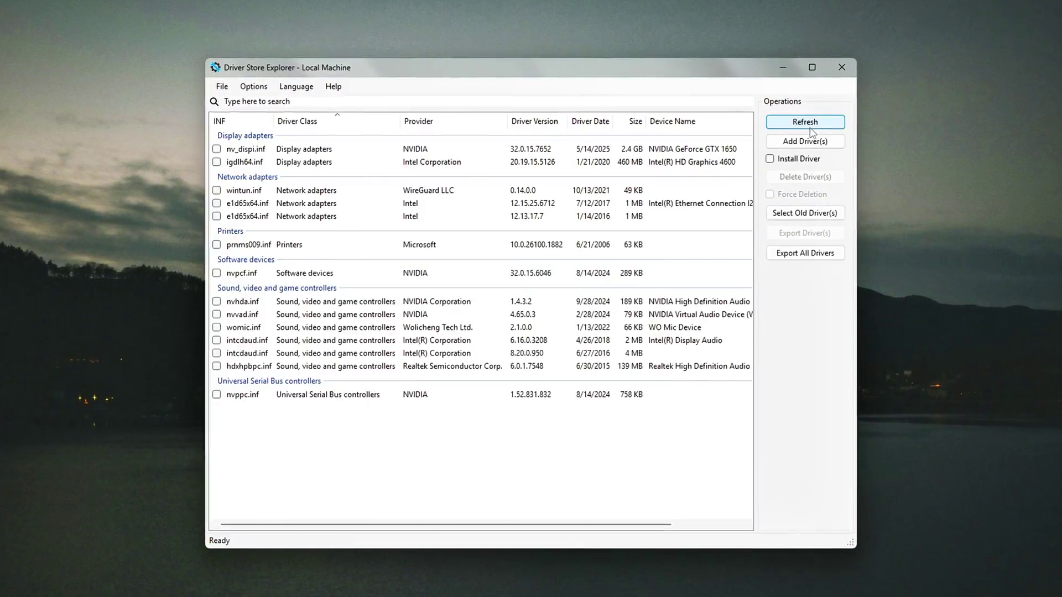
{"action": "left_click", "coordinate": [809, 127]}
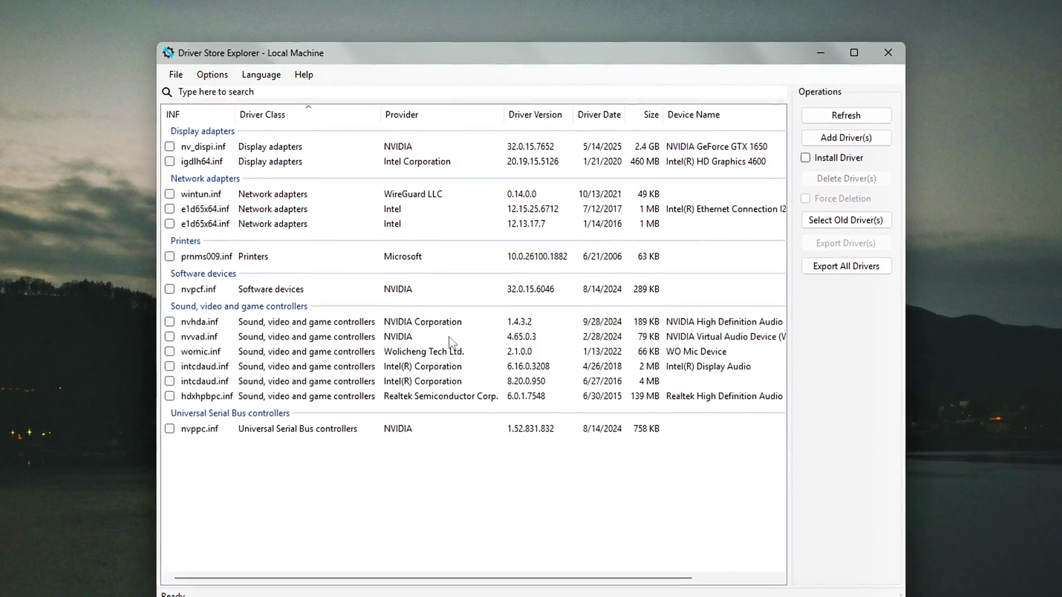
{"action": "left_click", "coordinate": [153, 196]}
{"action": "left_click", "coordinate": [190, 226]}
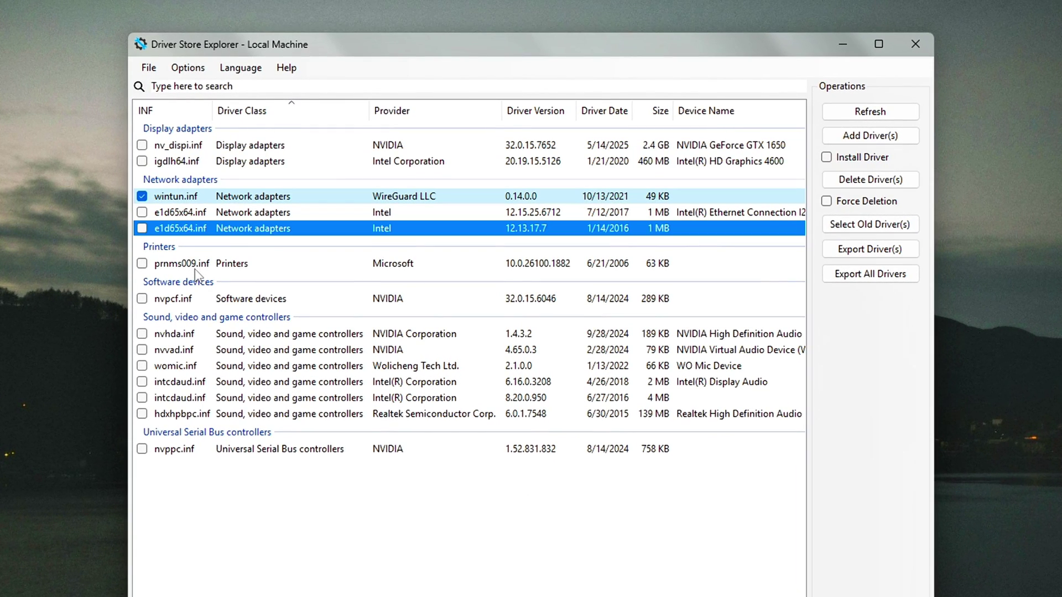
Tick the older intcdaud.inf 8.20.0.950 package and delete both checked drivers, confirming with OK.
{"action": "left_click", "coordinate": [231, 367]}
{"action": "left_click", "coordinate": [261, 386]}
{"action": "left_click", "coordinate": [287, 399]}
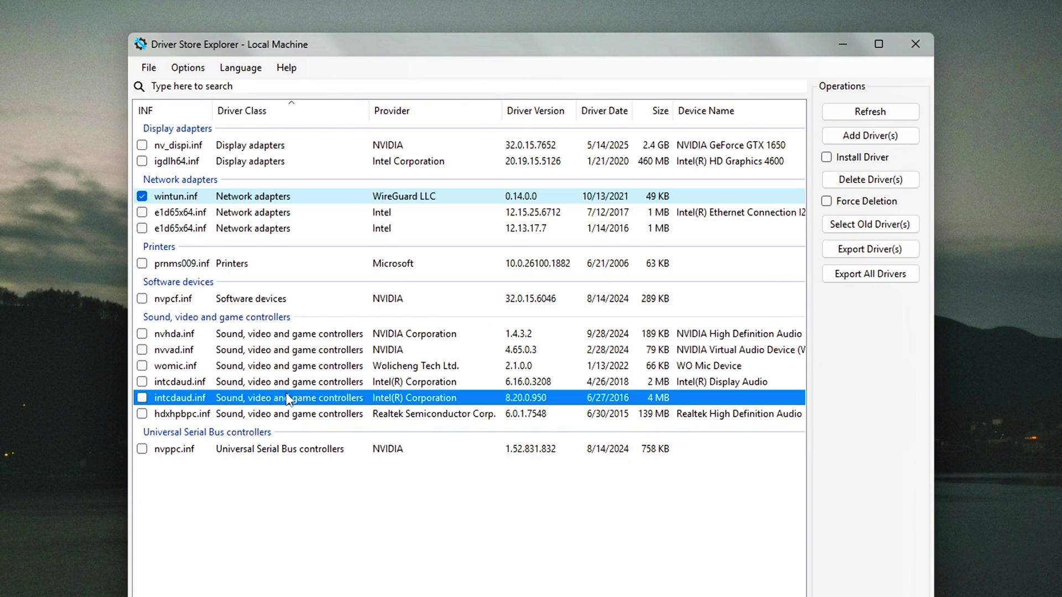
{"action": "left_click", "coordinate": [209, 380]}
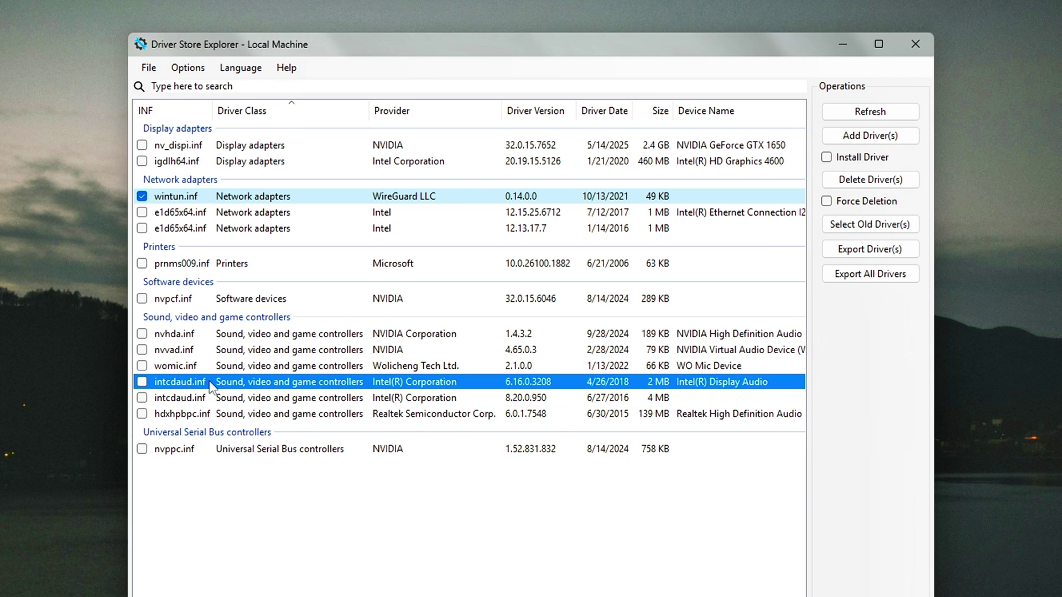
{"action": "left_click", "coordinate": [212, 397]}
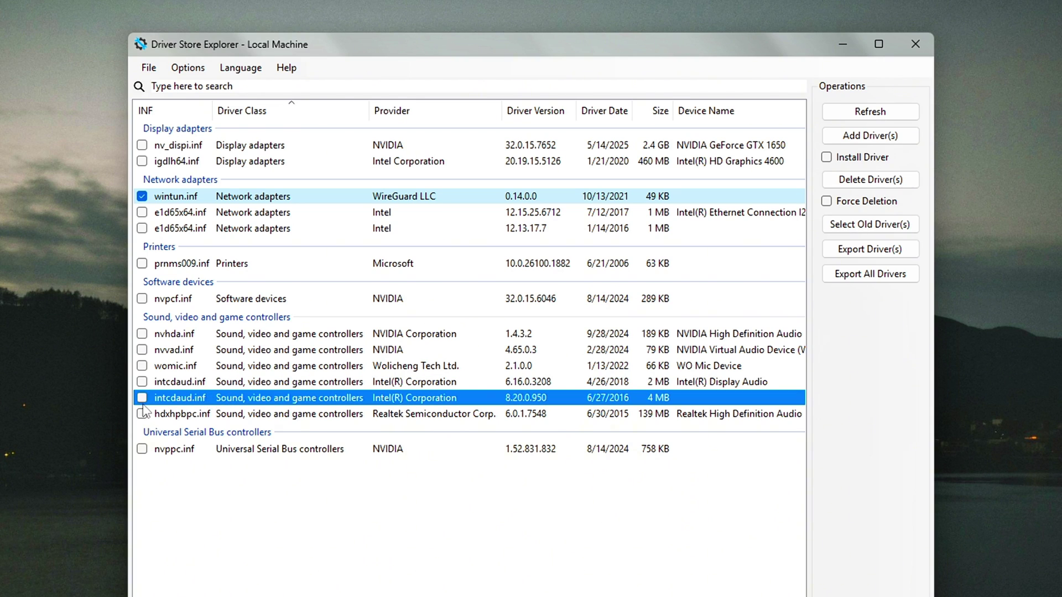
{"action": "left_click", "coordinate": [332, 413]}
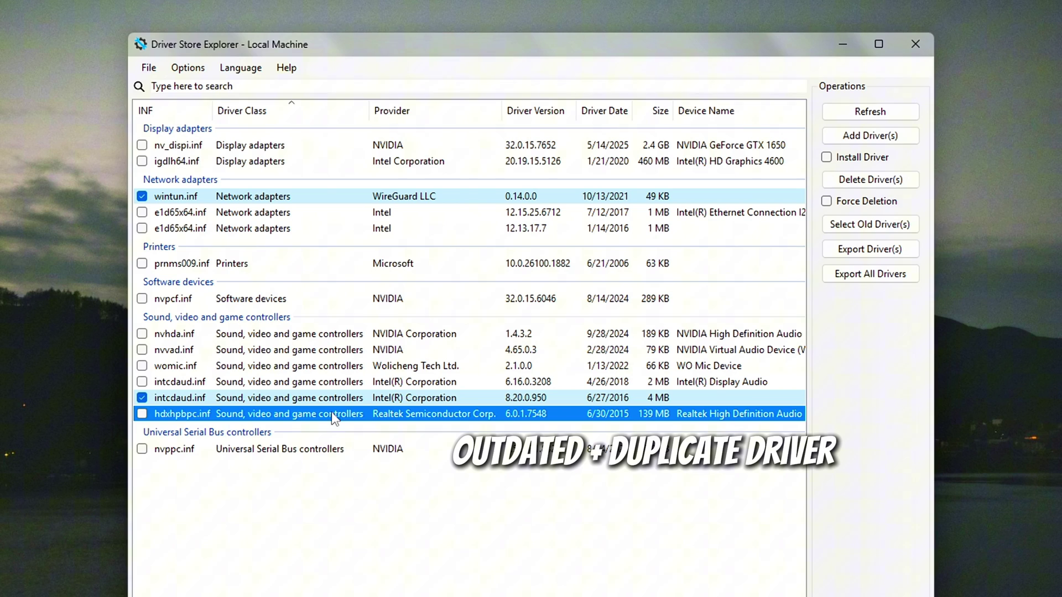
{"action": "left_click", "coordinate": [351, 451]}
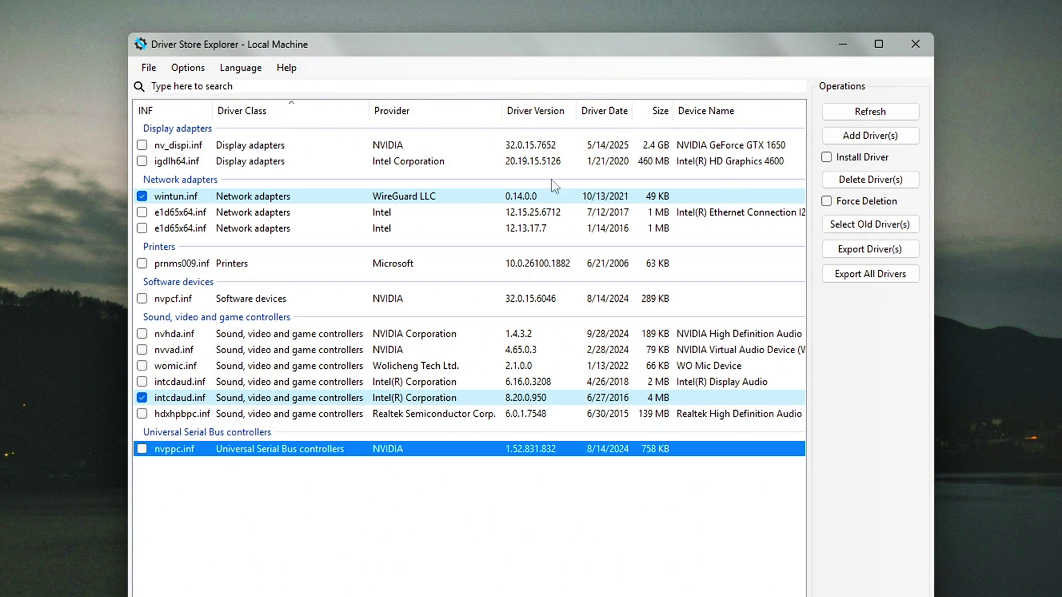
{"action": "left_click", "coordinate": [866, 182]}
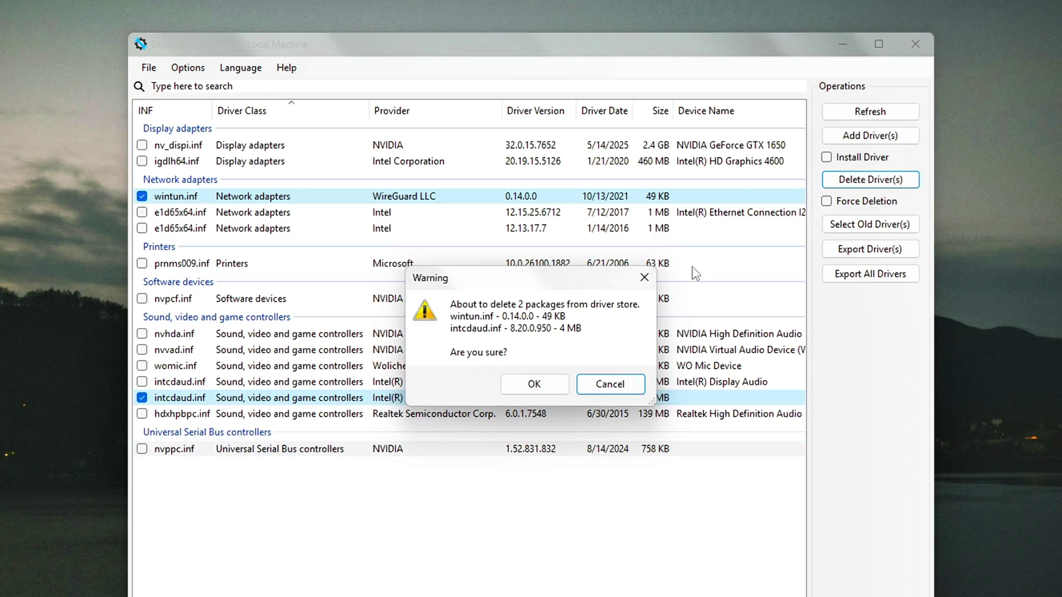
{"action": "left_click", "coordinate": [524, 366]}
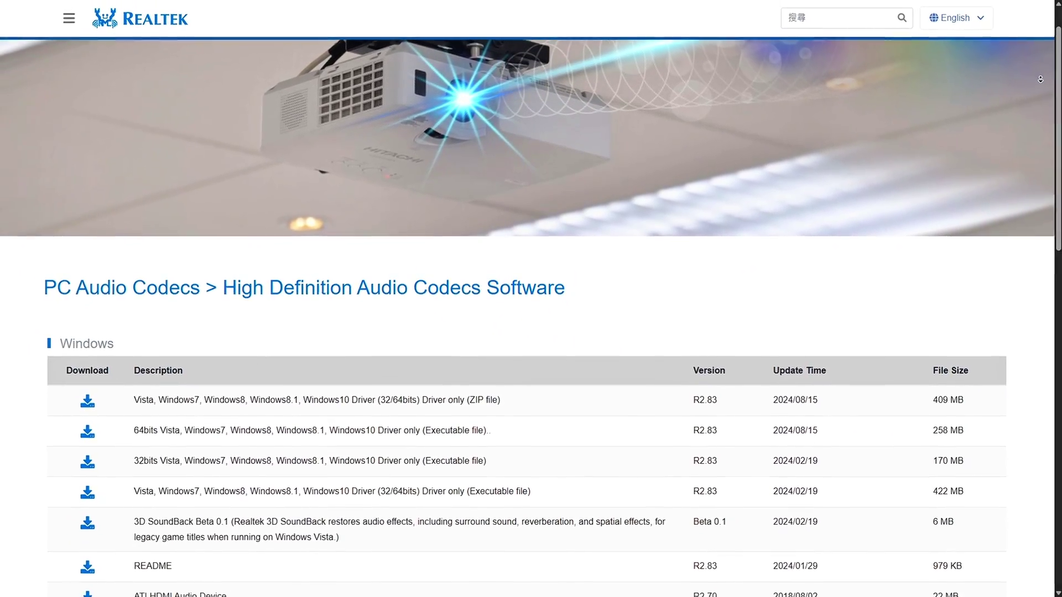
Scroll the Realtek HD Audio Codecs page to check Windows driver versions, then close it.
{"action": "scroll", "coordinate": [1050, 70], "scroll_direction": "down", "scroll_amount": 1}
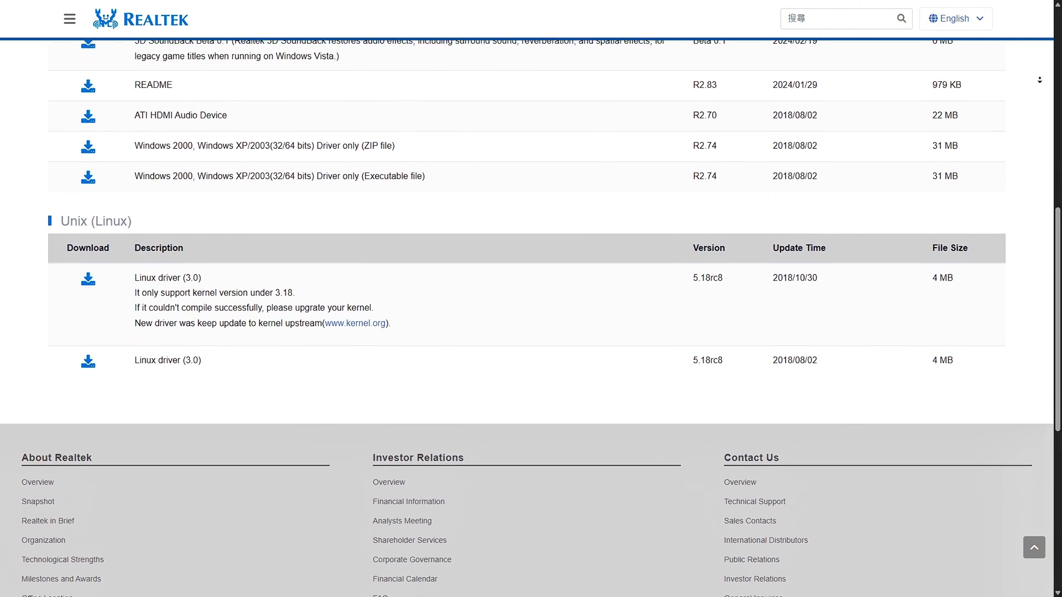
{"action": "middle_click", "coordinate": [1041, 83]}
{"action": "scroll", "coordinate": [354, 357], "scroll_direction": "up", "scroll_amount": 6}
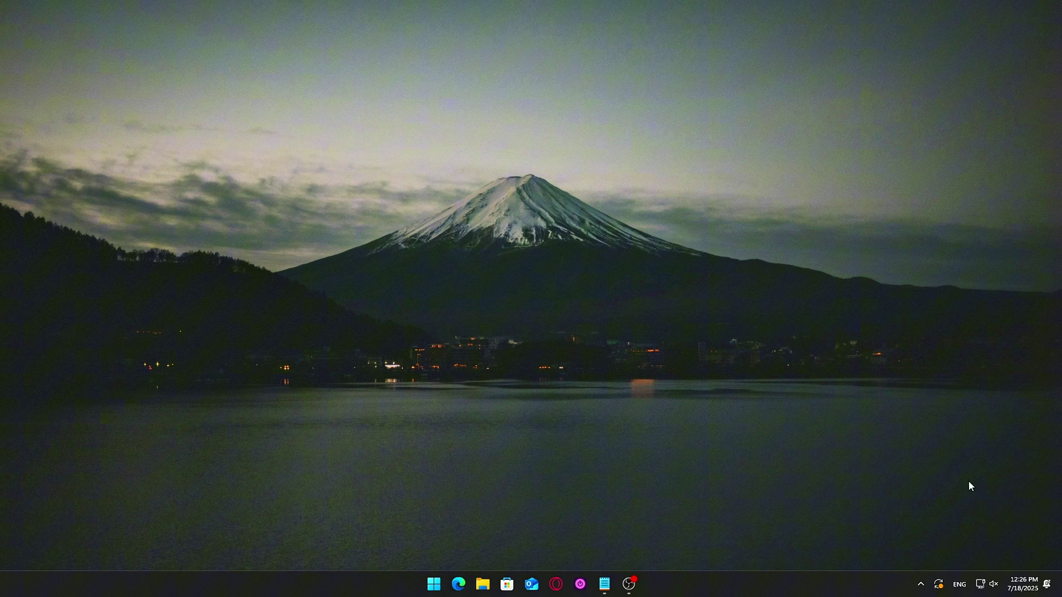
Bring up Sound settings from the volume tray icon and review the output and input devices.
{"action": "right_click", "coordinate": [995, 585]}
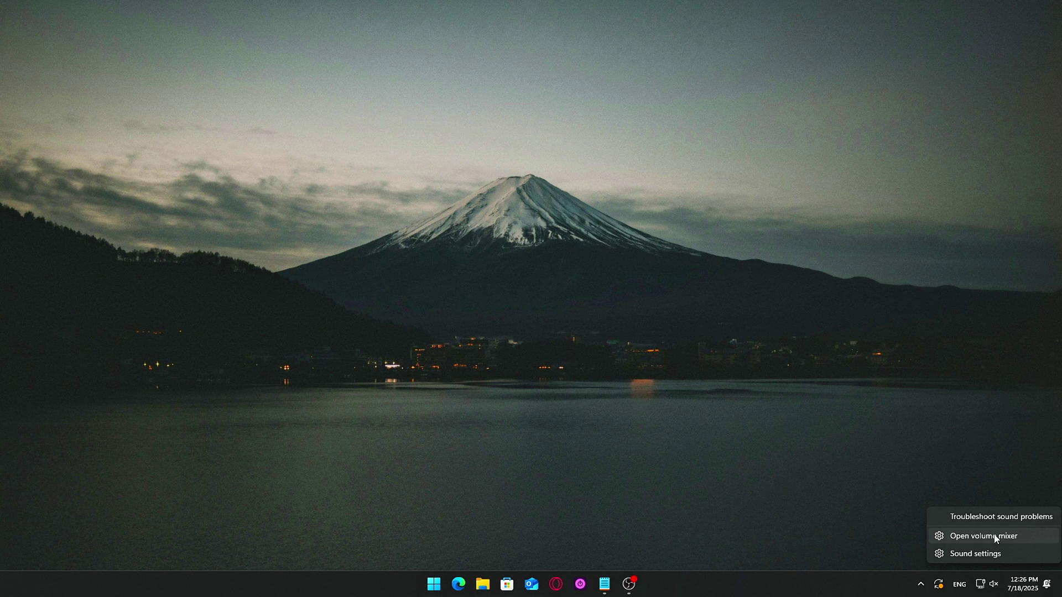
{"action": "left_click", "coordinate": [997, 554]}
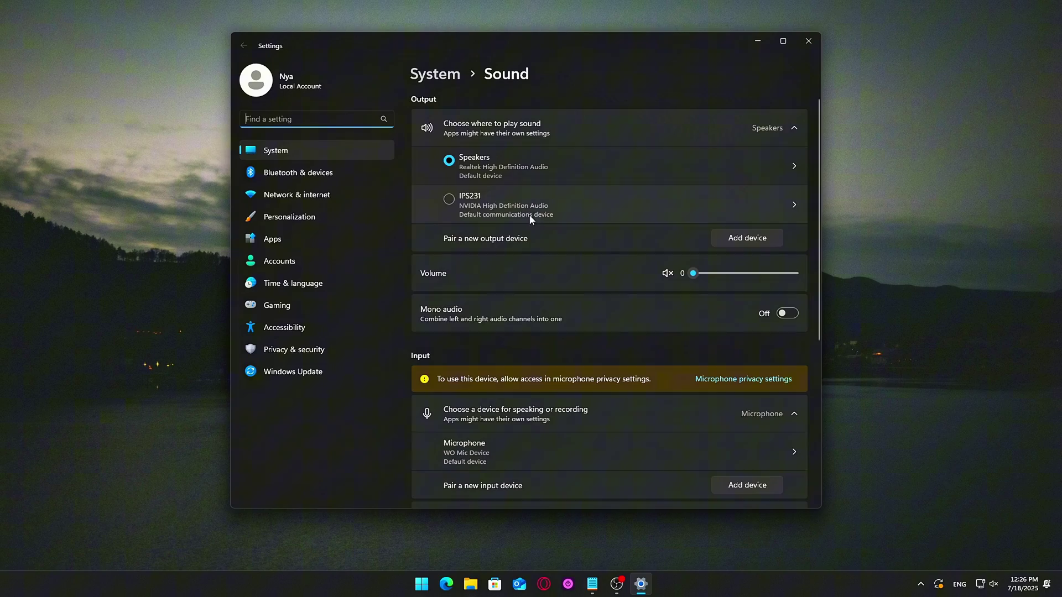
{"action": "left_click", "coordinate": [612, 130]}
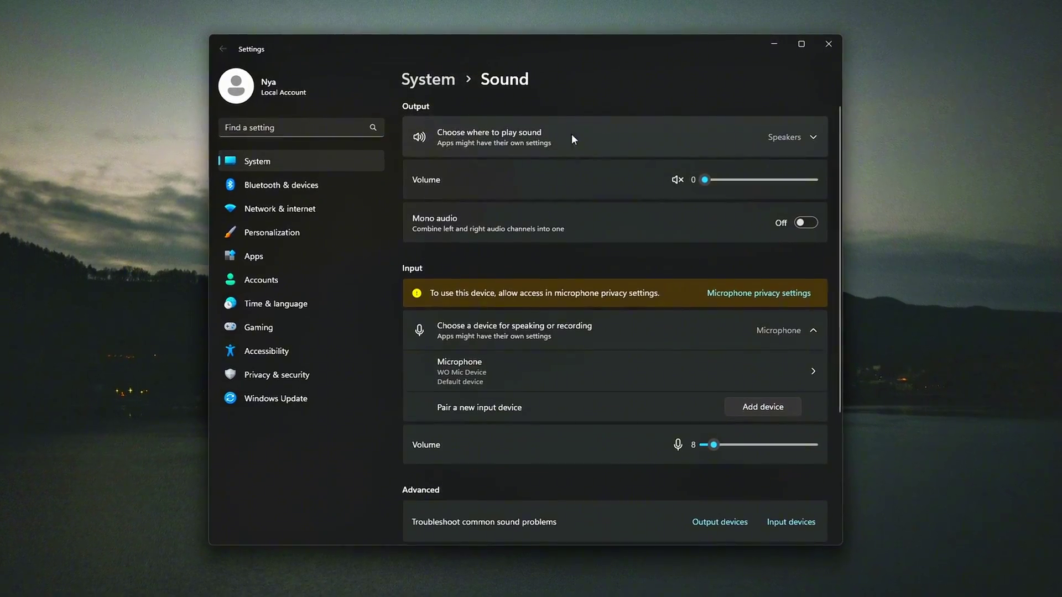
{"action": "left_click", "coordinate": [613, 332]}
{"action": "left_click", "coordinate": [519, 340]}
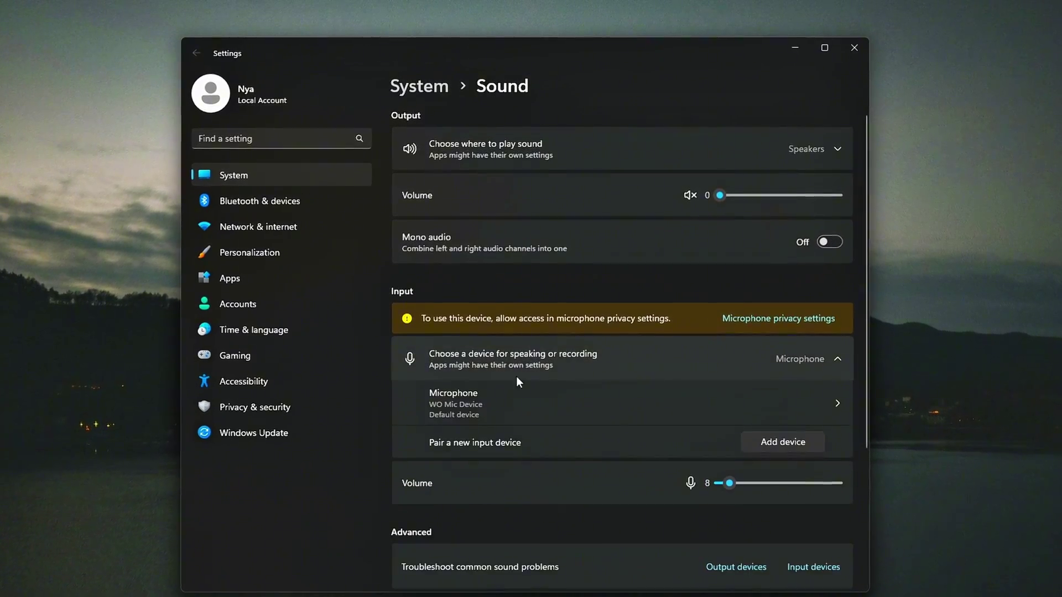
{"action": "left_click", "coordinate": [684, 151]}
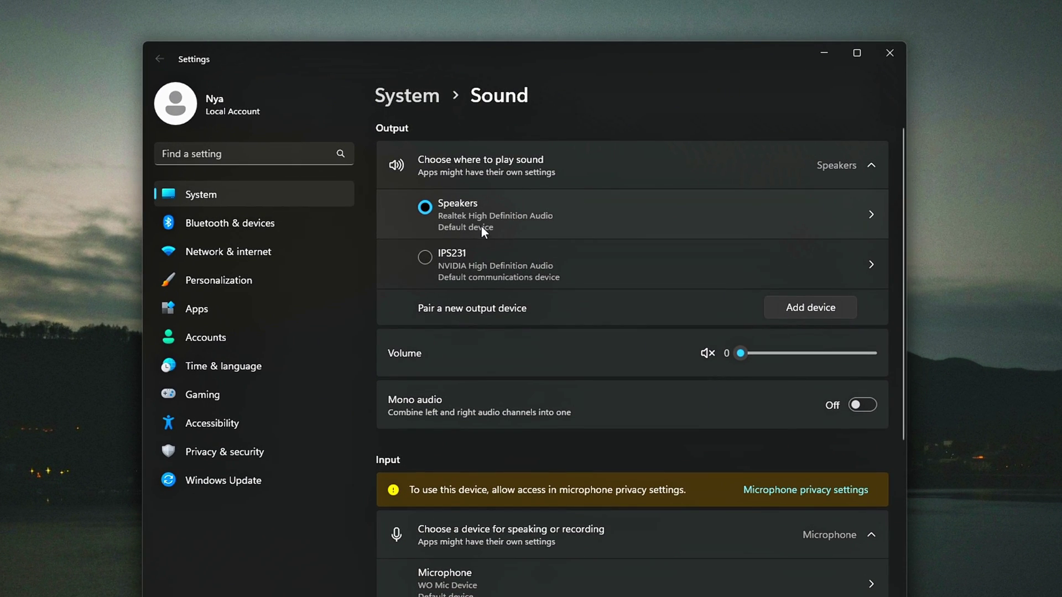
{"action": "scroll", "coordinate": [476, 401], "scroll_direction": "down", "scroll_amount": 7}
{"action": "scroll", "coordinate": [476, 372], "scroll_direction": "up", "scroll_amount": 4}
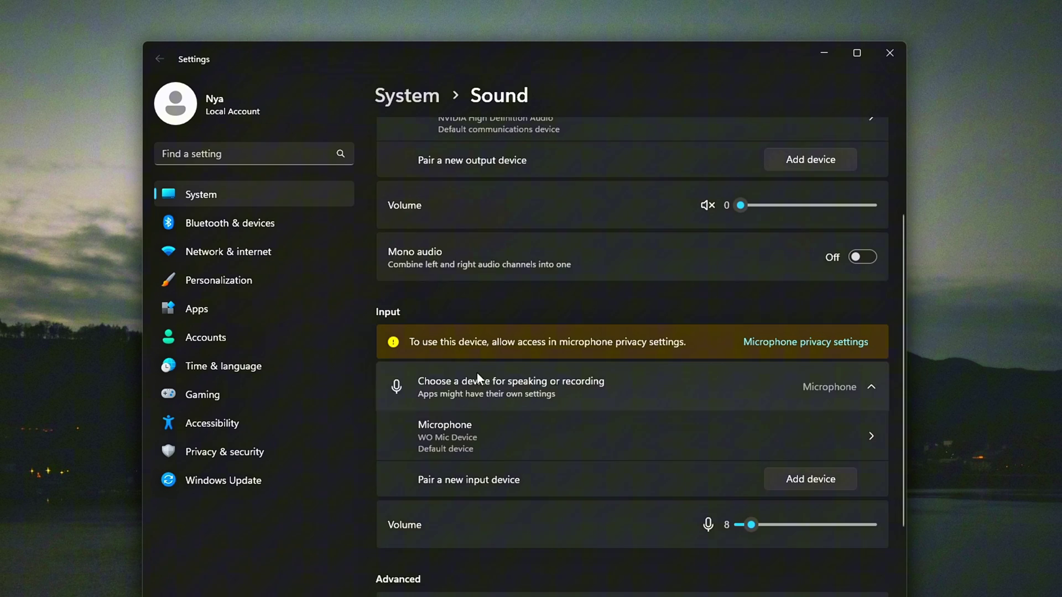
{"action": "scroll", "coordinate": [478, 378], "scroll_direction": "up", "scroll_amount": 3}
{"action": "scroll", "coordinate": [581, 263], "scroll_direction": "up", "scroll_amount": 1}
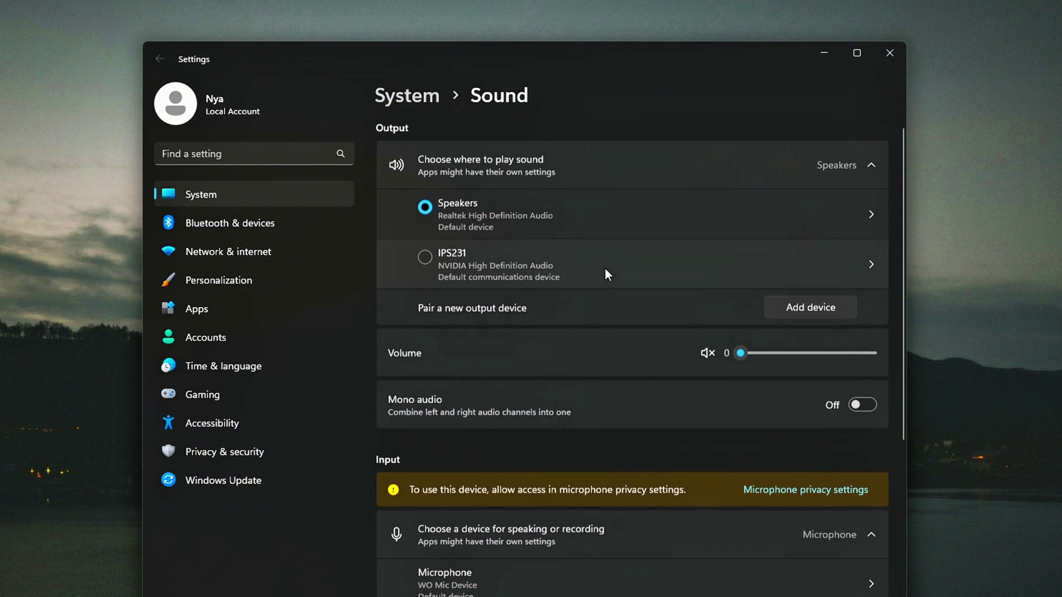
Set Audio enhancements to Off in the Realtek Speakers properties.
{"action": "left_click", "coordinate": [841, 199]}
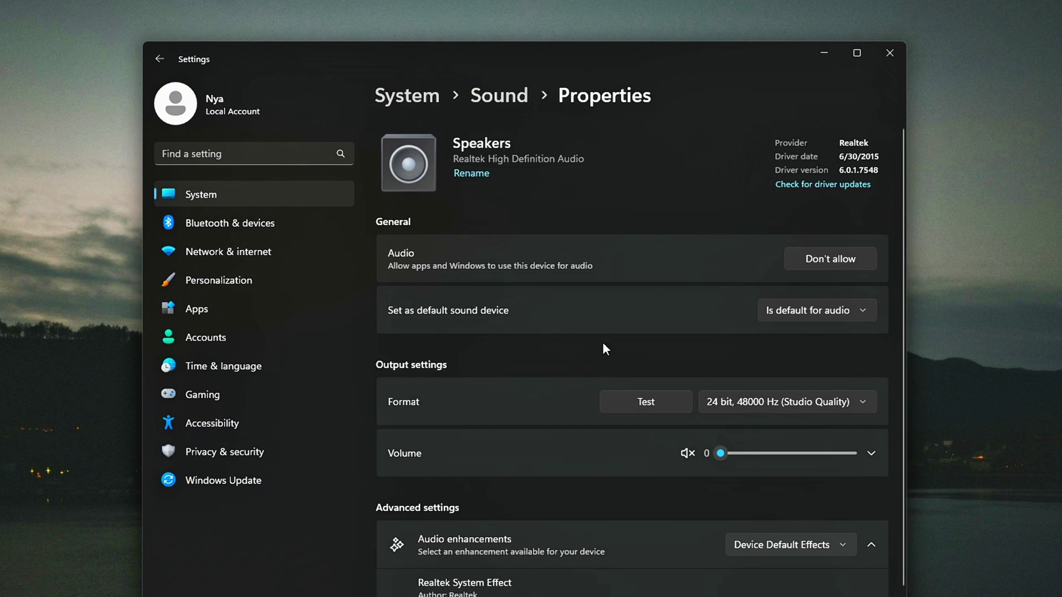
{"action": "scroll", "coordinate": [603, 343], "scroll_direction": "down", "scroll_amount": 2}
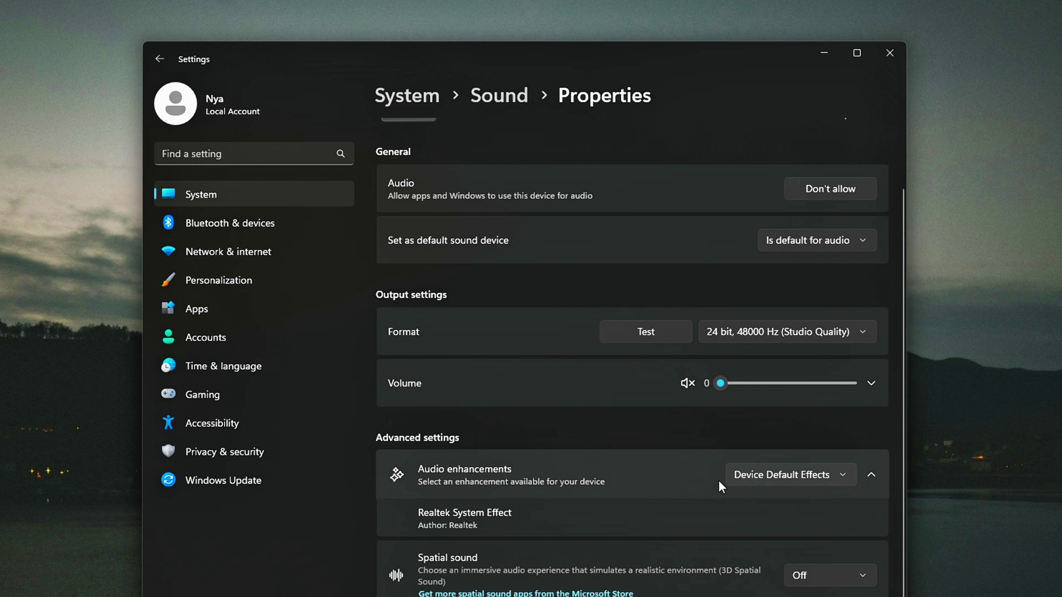
{"action": "left_click", "coordinate": [797, 476]}
{"action": "left_click", "coordinate": [761, 454]}
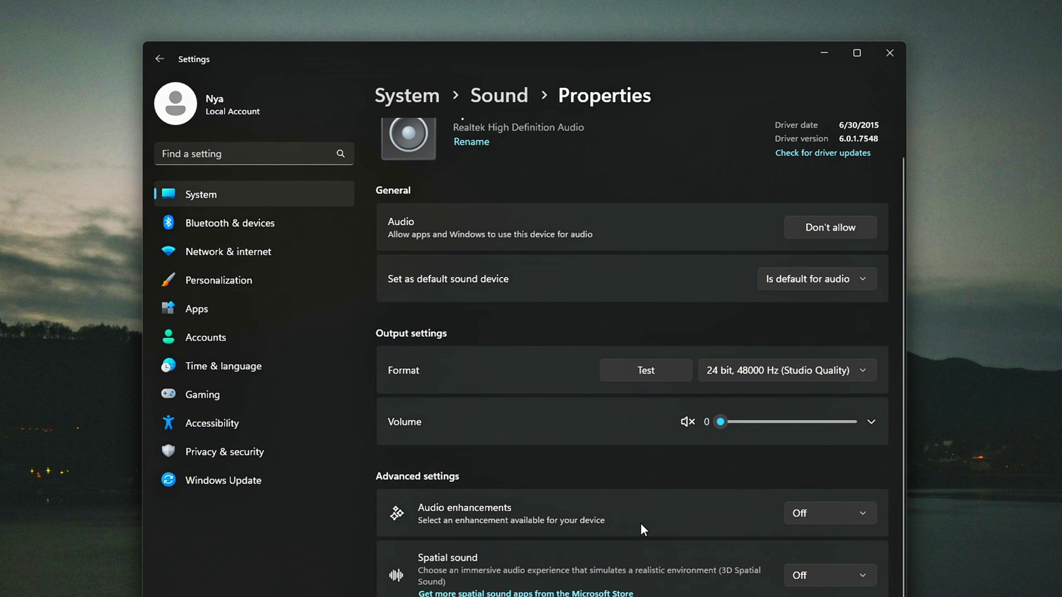
{"action": "scroll", "coordinate": [553, 446], "scroll_direction": "up", "scroll_amount": 1}
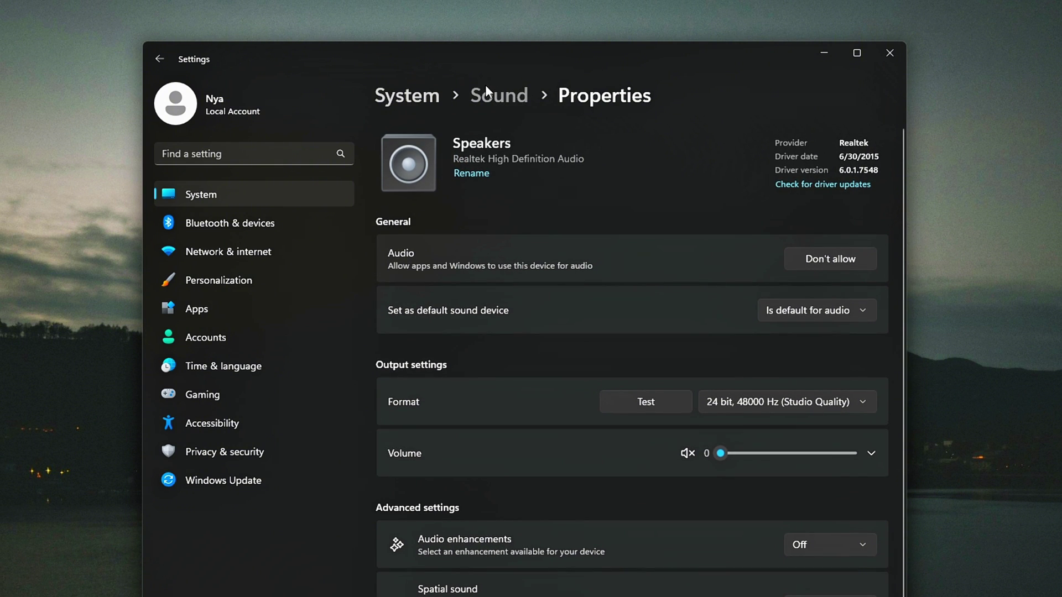
Return to the main Sound page and review the WO Mic Device microphone's properties.
{"action": "left_click", "coordinate": [486, 89]}
{"action": "scroll", "coordinate": [495, 273], "scroll_direction": "down", "scroll_amount": 4}
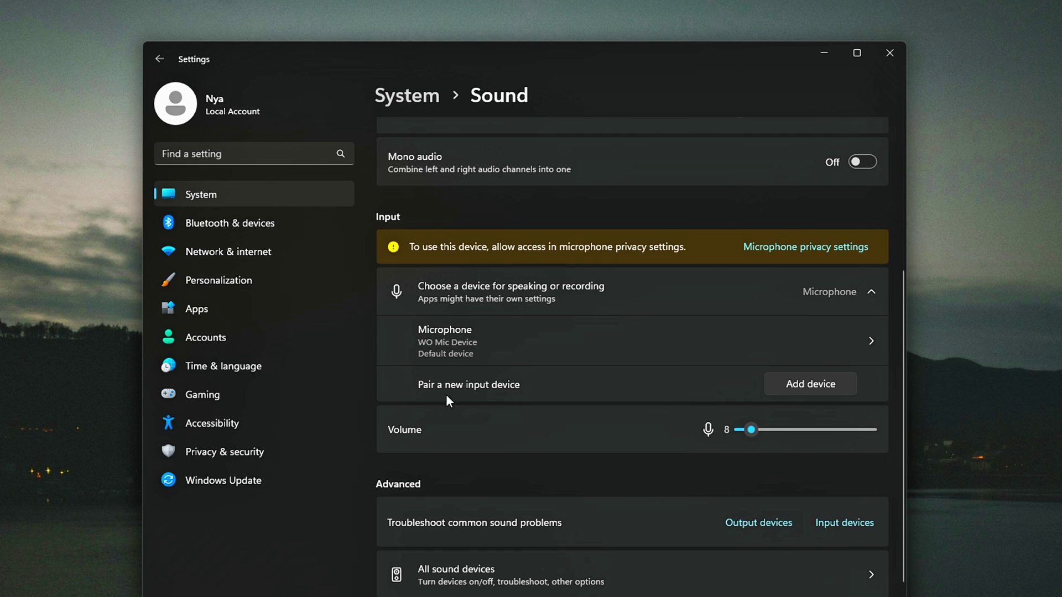
{"action": "left_click", "coordinate": [569, 340]}
{"action": "scroll", "coordinate": [566, 424], "scroll_direction": "down", "scroll_amount": 1}
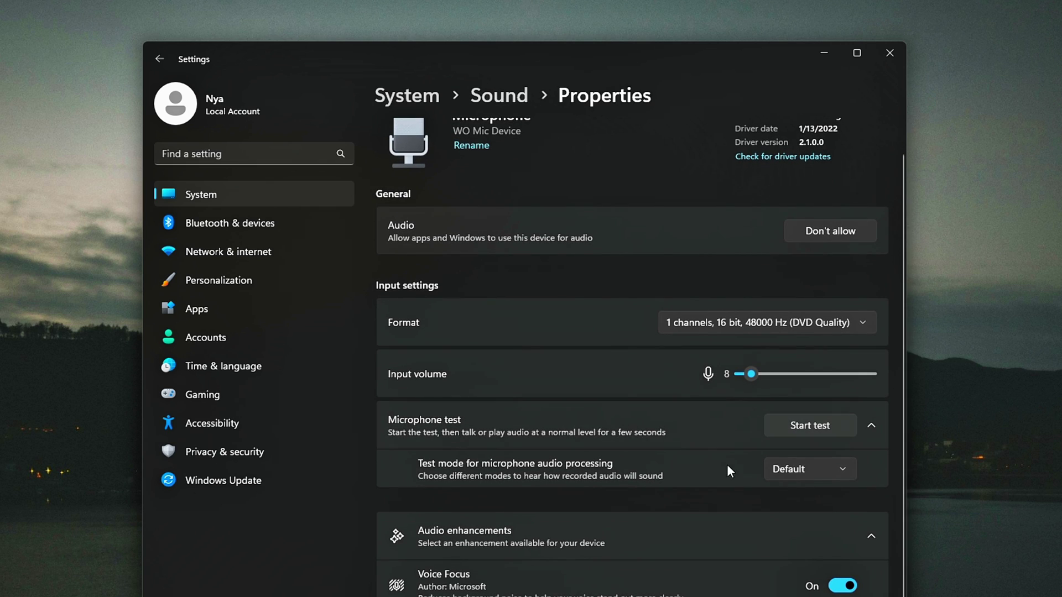
{"action": "scroll", "coordinate": [822, 545], "scroll_direction": "up", "scroll_amount": 1}
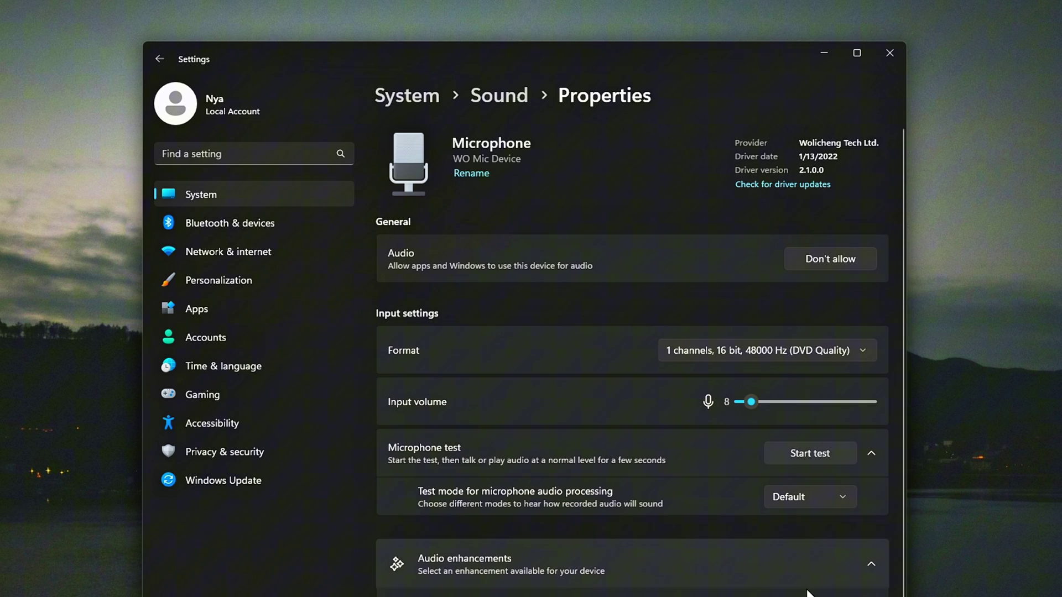
{"action": "scroll", "coordinate": [502, 559], "scroll_direction": "down", "scroll_amount": 1}
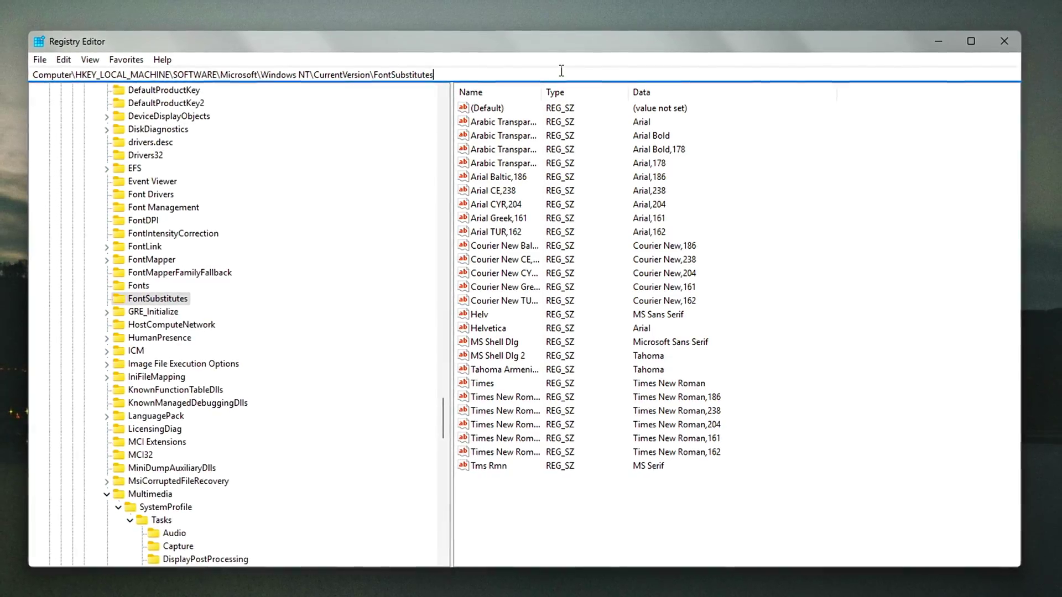
Jump to the Tcpip\Parameters\Interfaces key by pasting its path into the address bar.
{"action": "left_click", "coordinate": [562, 70]}
{"action": "type", "text": "HKEY_LOCAL_MACHINE\\SYSTEM\\CurrentControlSet\\Services\\Tcpip\\Parameters\\Interfaces\\"}
{"action": "key", "text": "Return"}
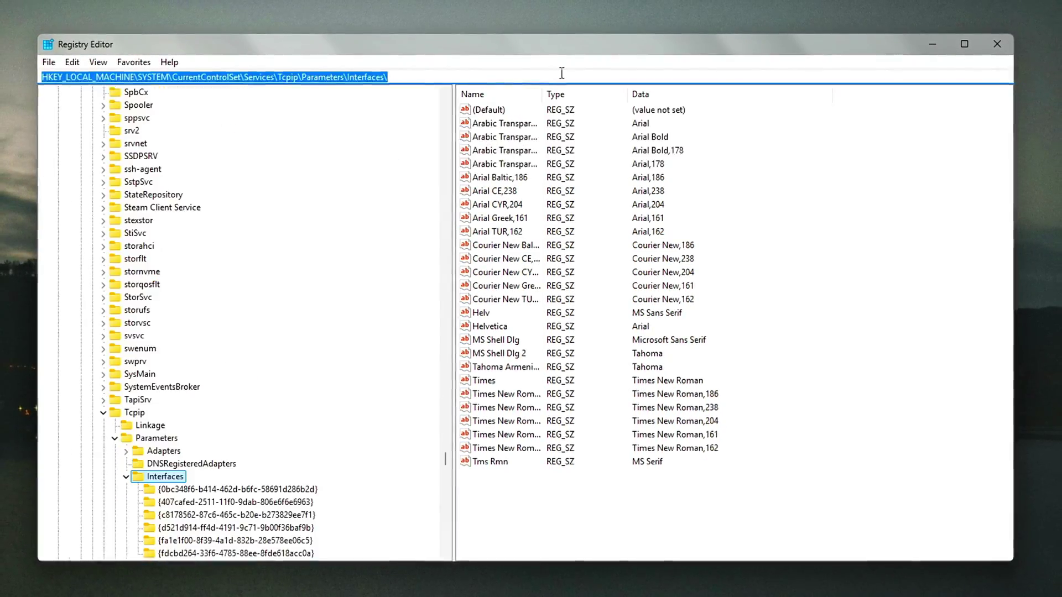
{"action": "scroll", "coordinate": [153, 352], "scroll_direction": "down", "scroll_amount": 1}
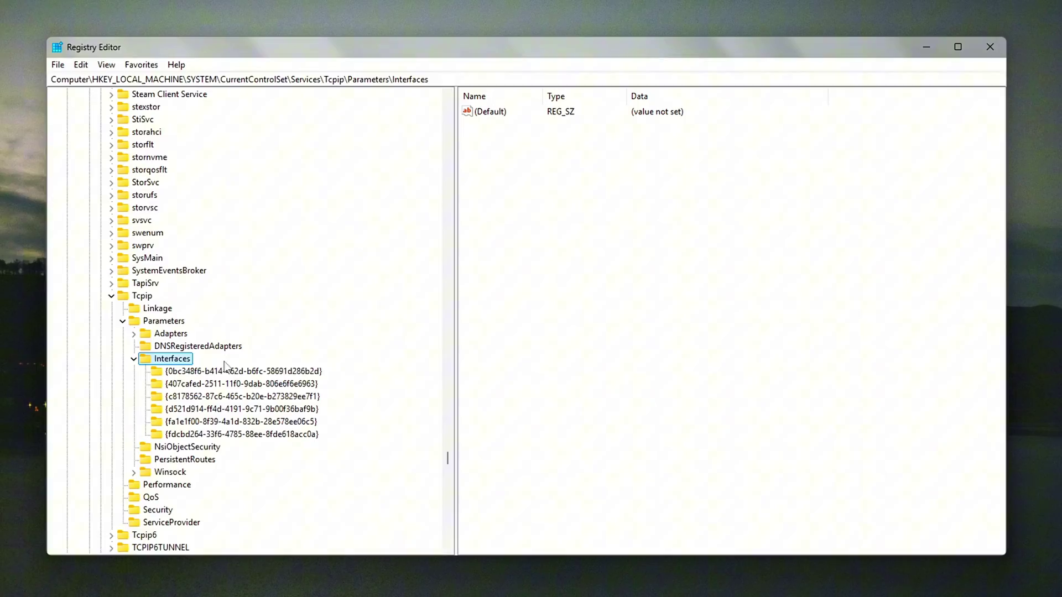
Check each network interface GUID key to find the one with the active IP settings.
{"action": "left_click", "coordinate": [224, 372]}
{"action": "left_click", "coordinate": [224, 386]}
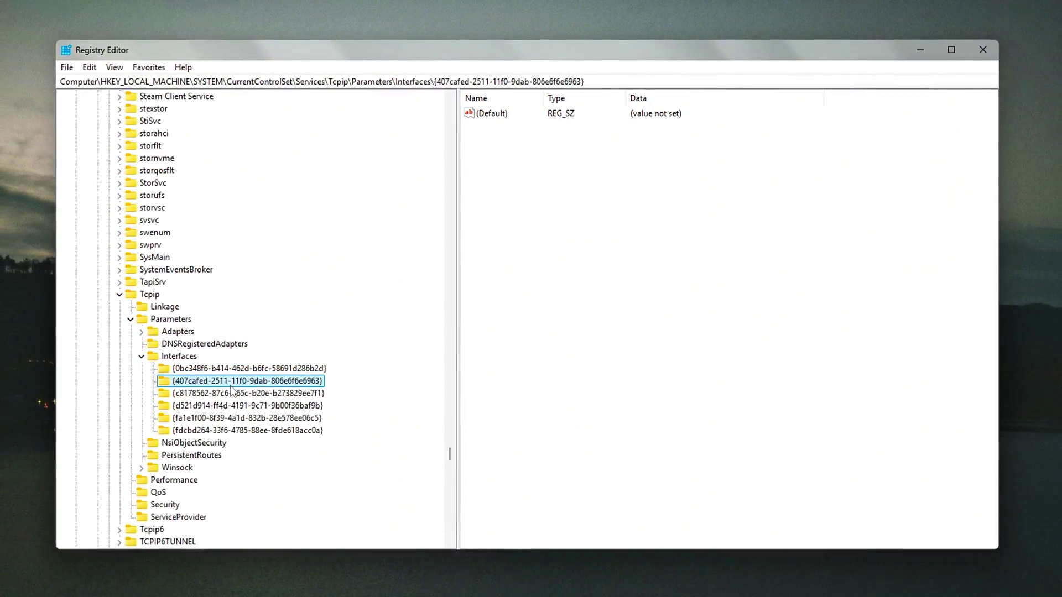
{"action": "left_click", "coordinate": [232, 394]}
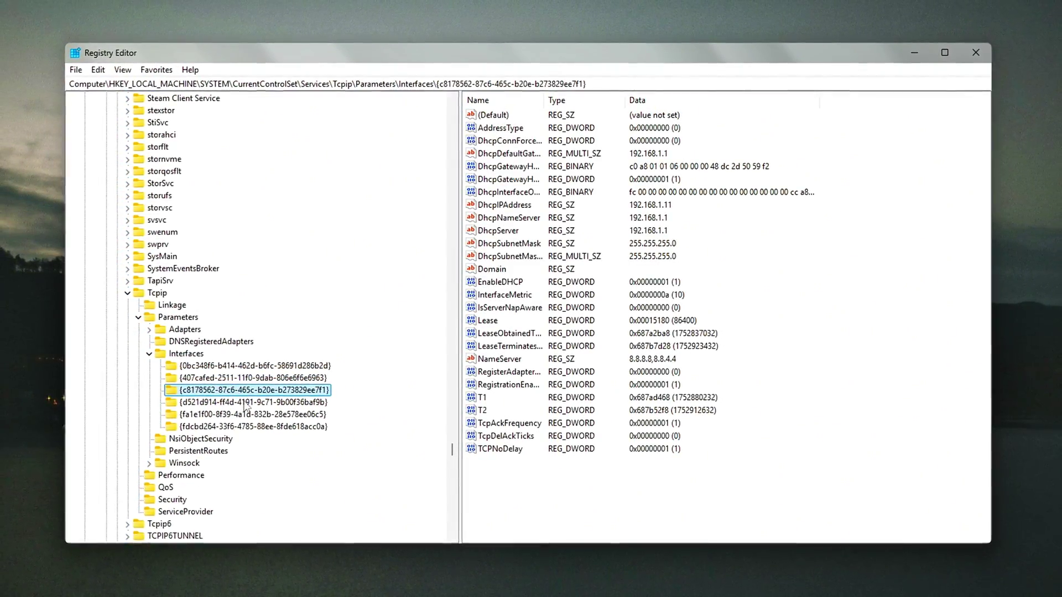
{"action": "left_click", "coordinate": [238, 403]}
{"action": "left_click", "coordinate": [248, 416]}
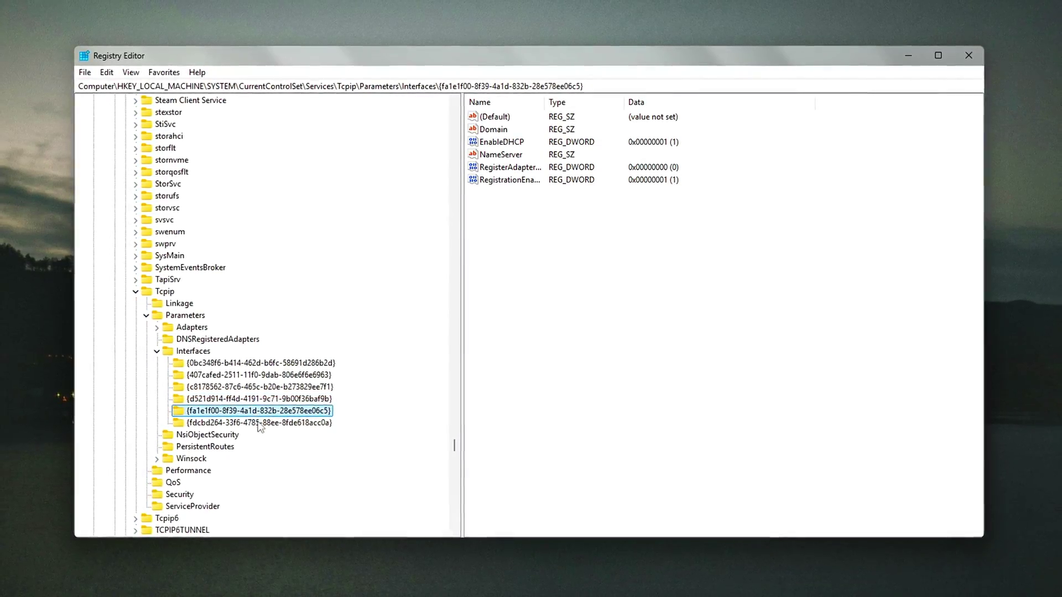
{"action": "left_click", "coordinate": [255, 424]}
{"action": "left_click", "coordinate": [260, 398]}
{"action": "left_click", "coordinate": [272, 385]}
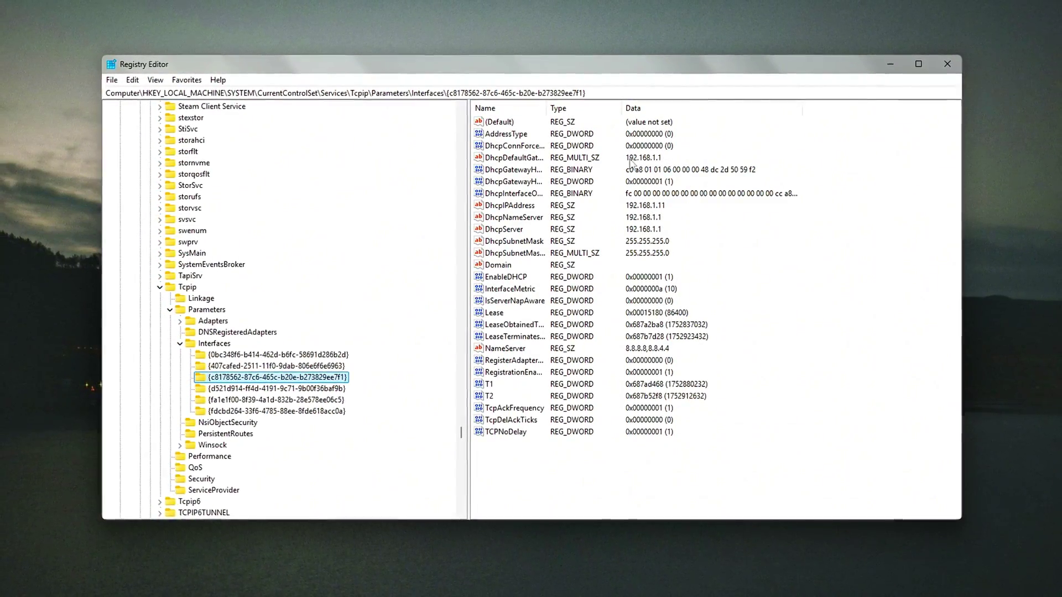
Open that interface's DhcpDefaultGateway value to read the gateway 192.168.1.1.
{"action": "key", "text": "Tab"}
{"action": "double_click", "coordinate": [655, 161]}
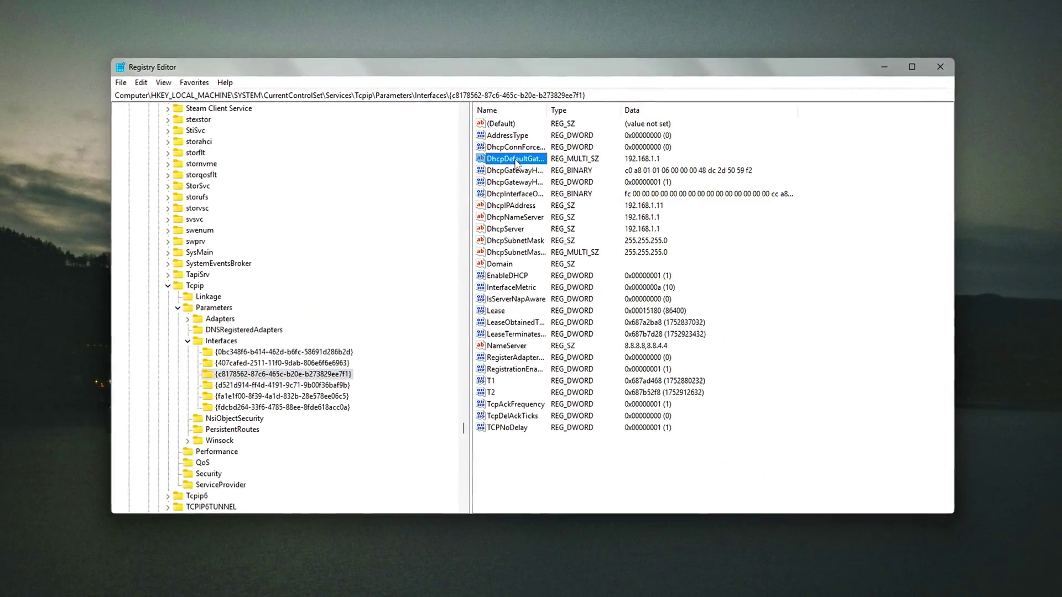
{"action": "left_click_drag", "start_coordinate": [249, 113], "coordinate": [911, 232]}
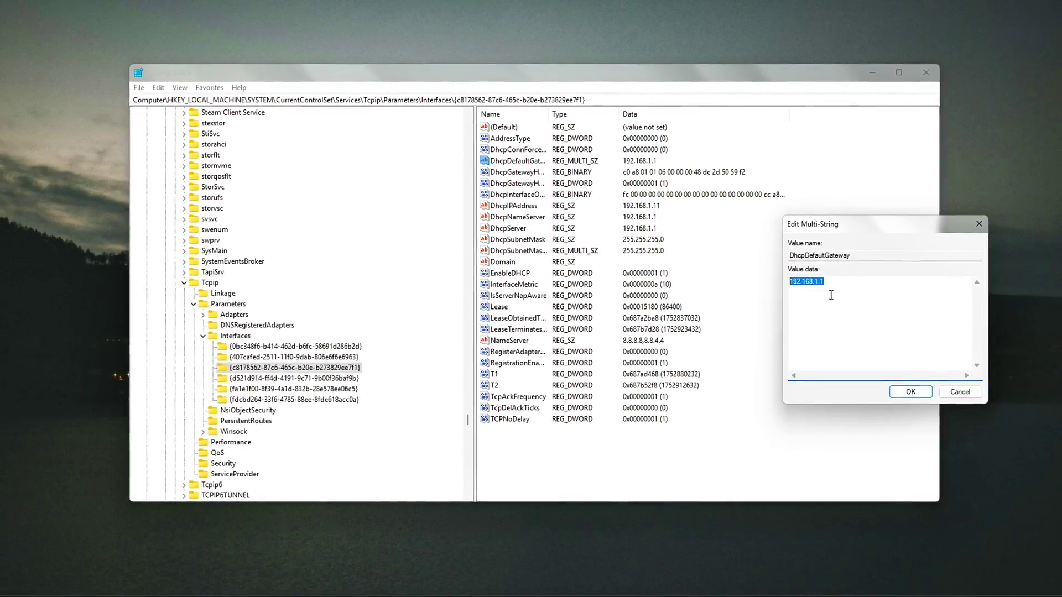
Launch Command Prompt by searching for cmd.
{"action": "key", "text": "super"}
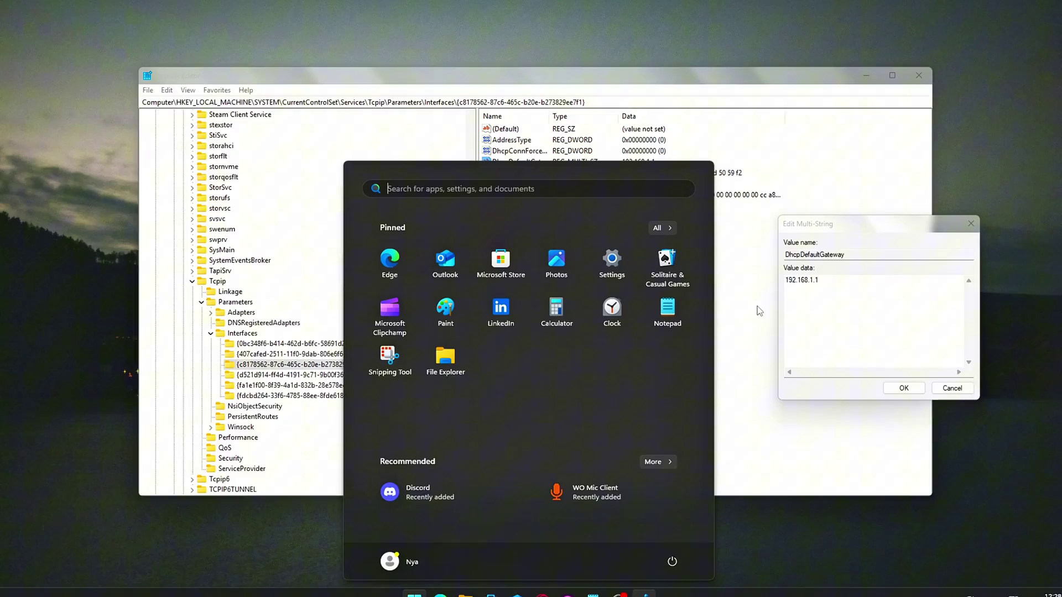
{"action": "type", "text": "cmd"}
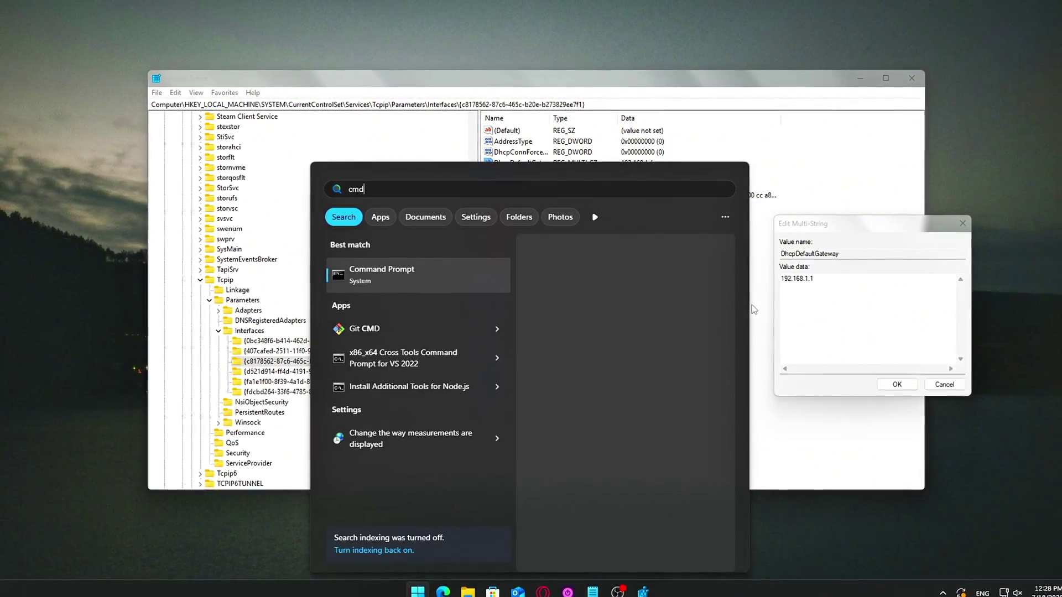
{"action": "key", "text": "Return"}
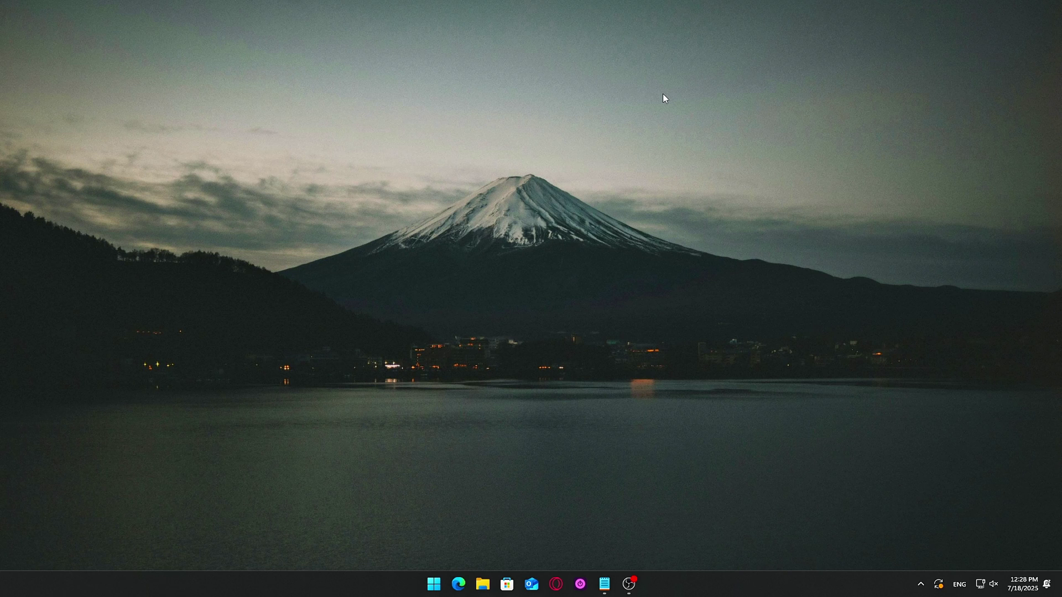
Launch Registry Editor again from the Run dialog by entering 'reg'.
{"action": "key", "text": "super+r"}
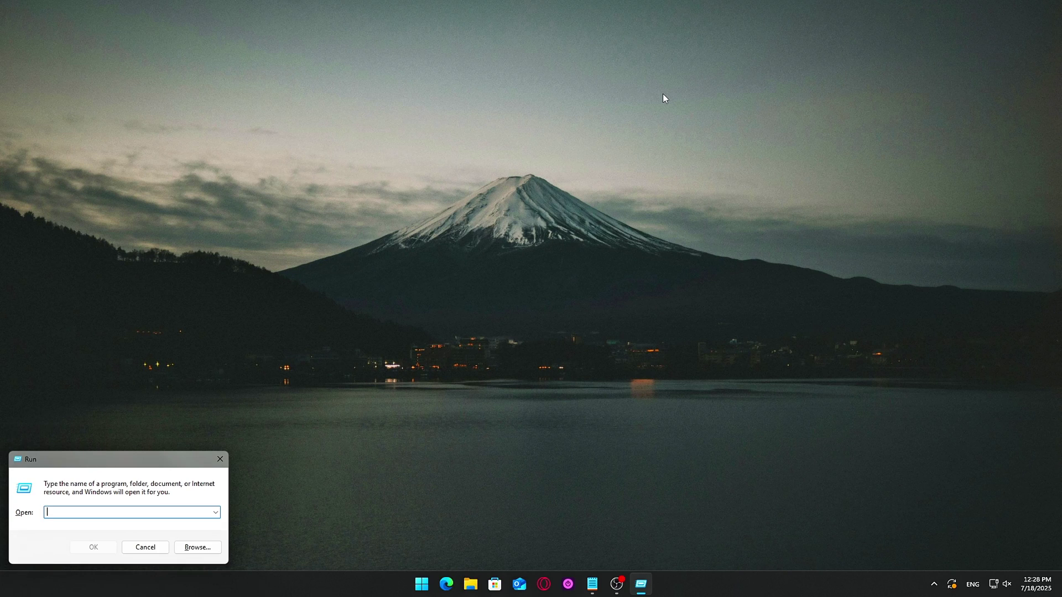
{"action": "left_click_drag", "start_coordinate": [138, 458], "coordinate": [498, 228]}
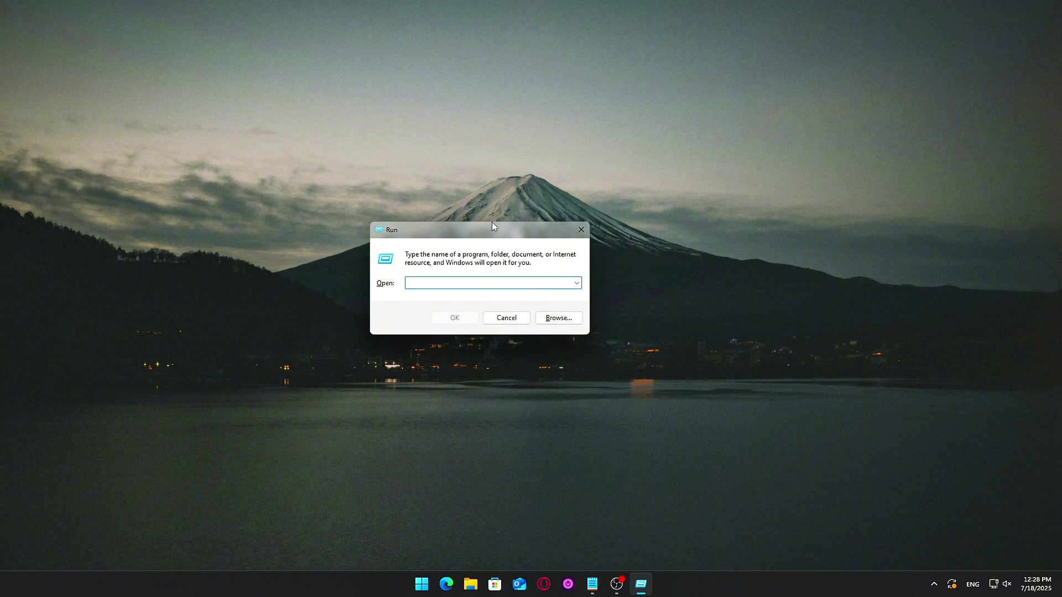
{"action": "type", "text": "regedit"}
{"action": "left_click", "coordinate": [463, 320]}
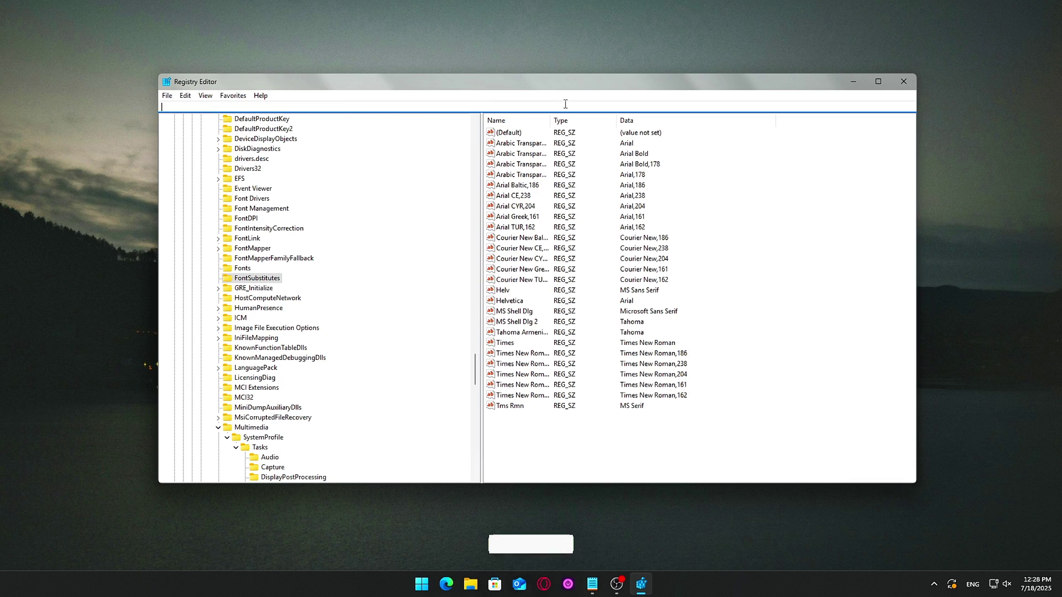
Find the Tcpip interface key with DHCP values and open its DhcpDefaultGateway, reading 192.168.1.1.
{"action": "type", "text": "HKEY_LOCAL_MACHINE\\SYSTEM\\CurrentControlSet\\Services\\Tcpip\\Parameters\\Interfaces\\"}
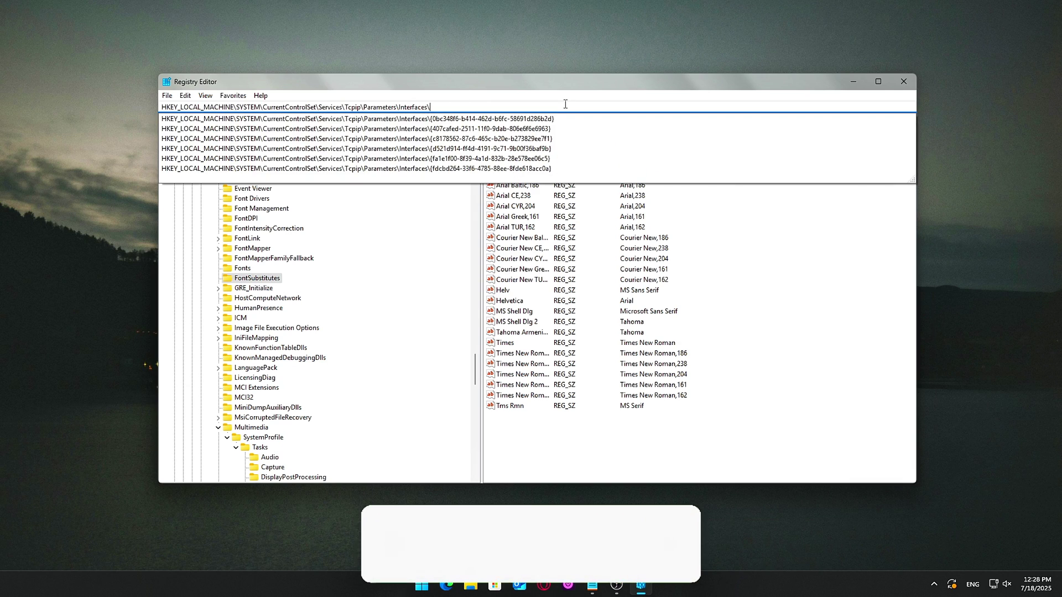
{"action": "key", "text": "Return"}
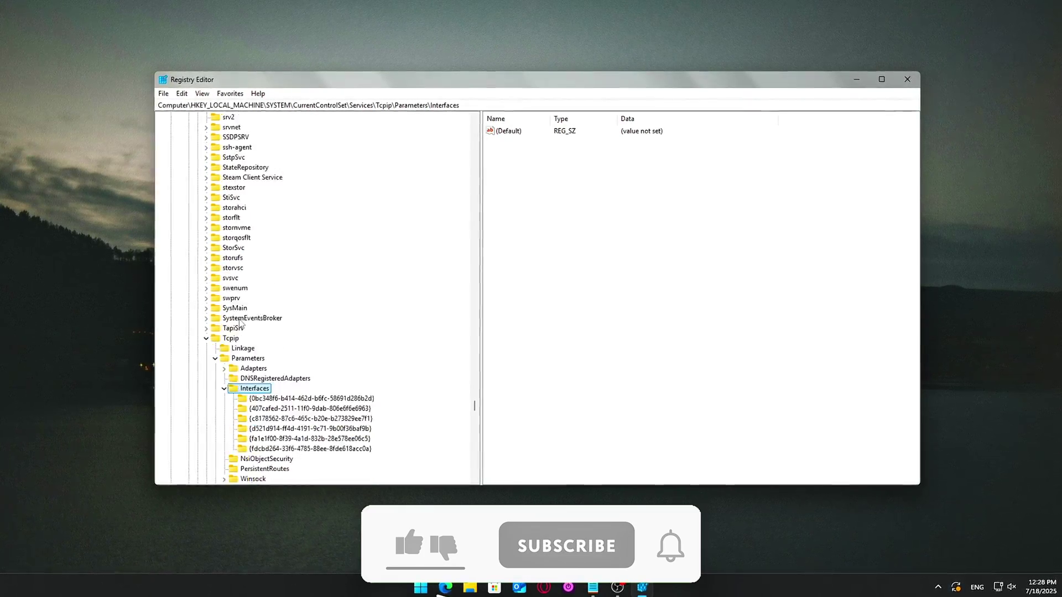
{"action": "left_click", "coordinate": [276, 339]}
{"action": "left_click", "coordinate": [294, 349]}
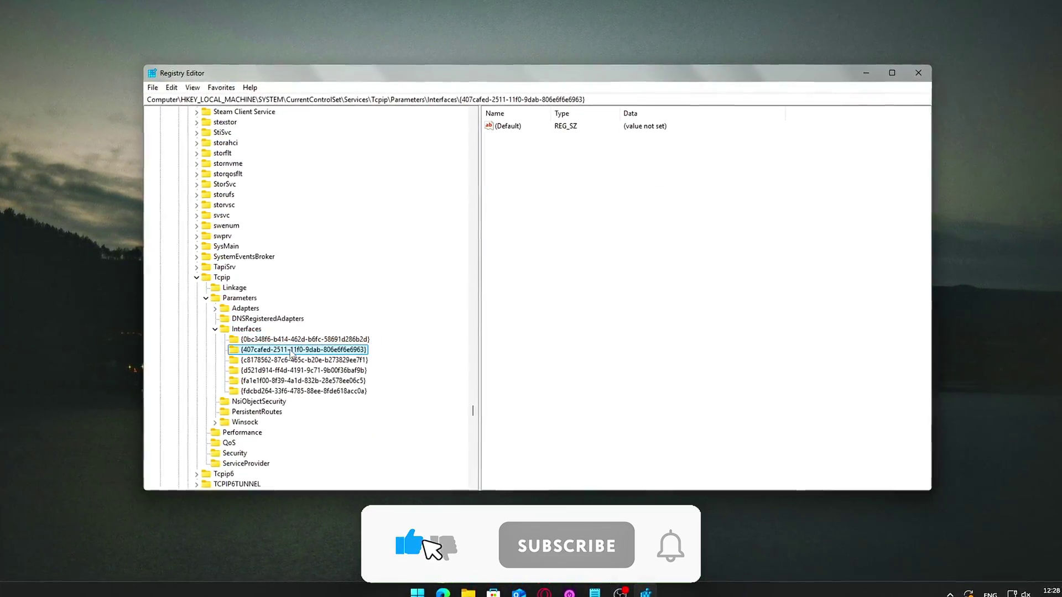
{"action": "left_click", "coordinate": [288, 360]}
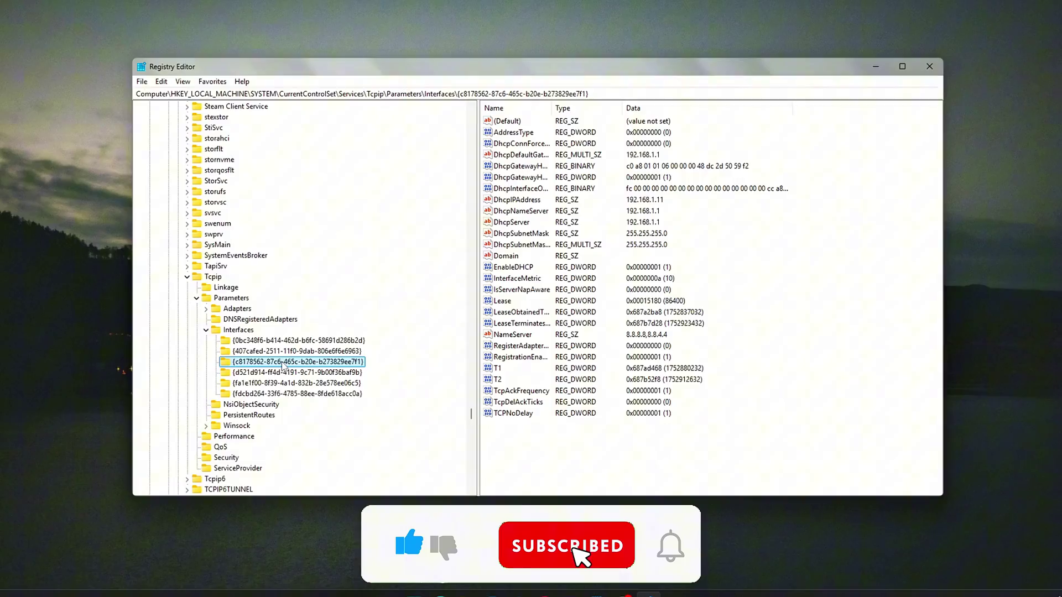
{"action": "left_click", "coordinate": [283, 372]}
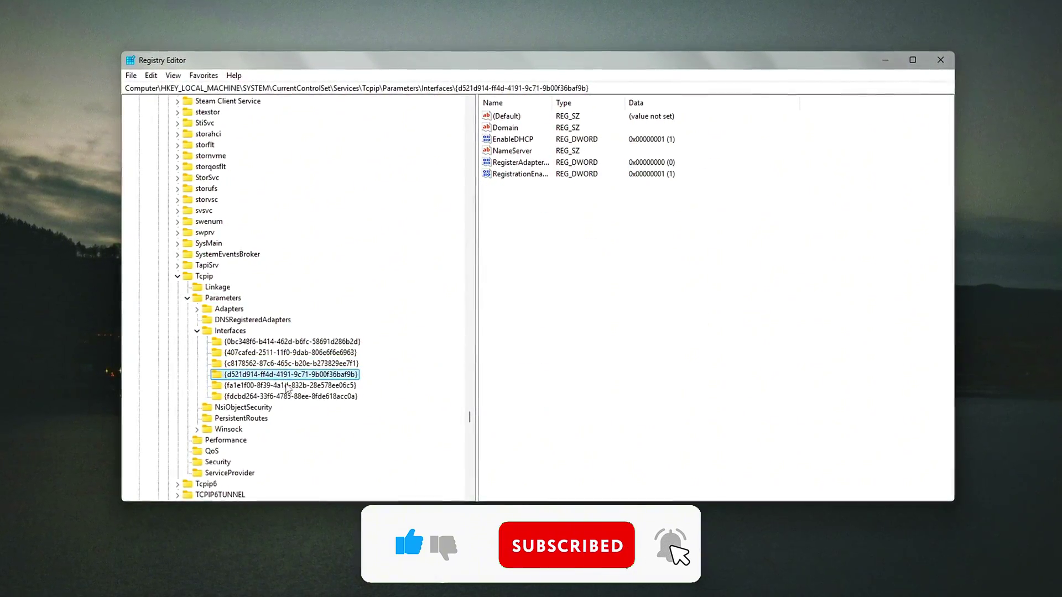
{"action": "left_click", "coordinate": [292, 384]}
{"action": "left_click", "coordinate": [287, 396]}
{"action": "left_click", "coordinate": [291, 374]}
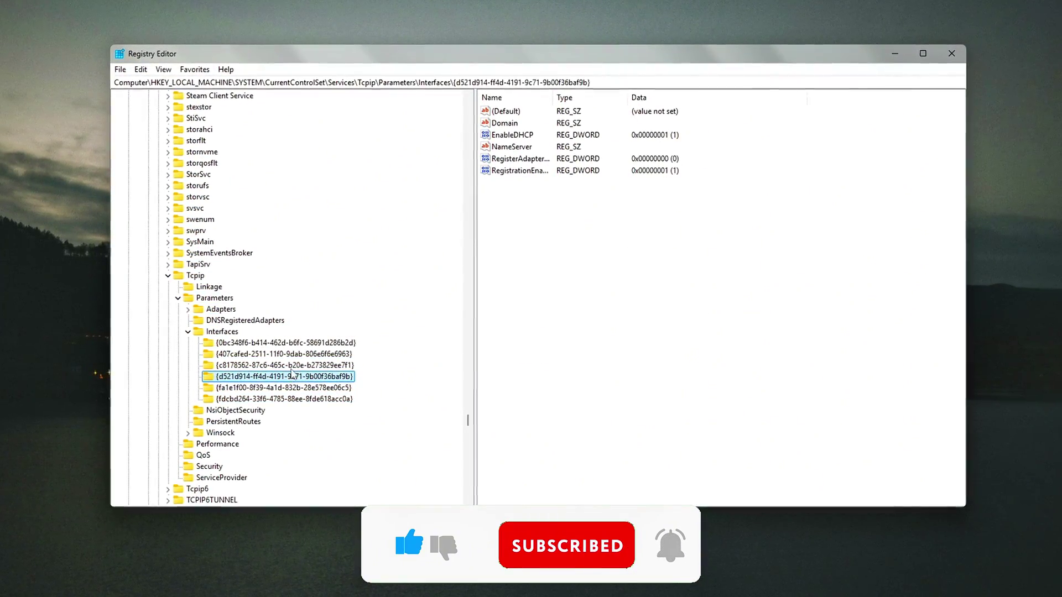
{"action": "left_click", "coordinate": [295, 364]}
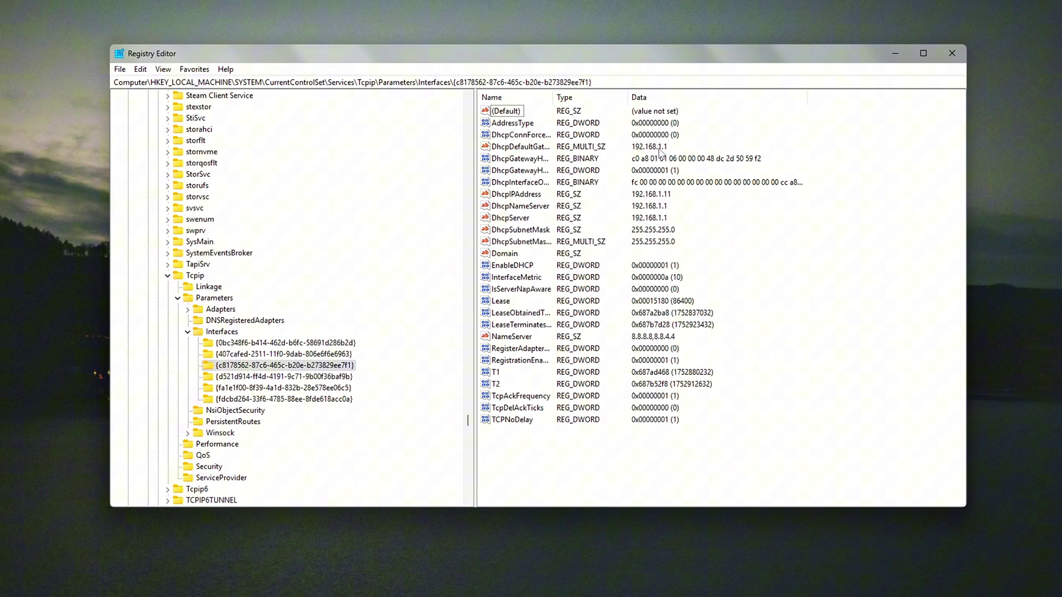
{"action": "double_click", "coordinate": [522, 147]}
{"action": "left_click_drag", "start_coordinate": [260, 113], "coordinate": [928, 220]}
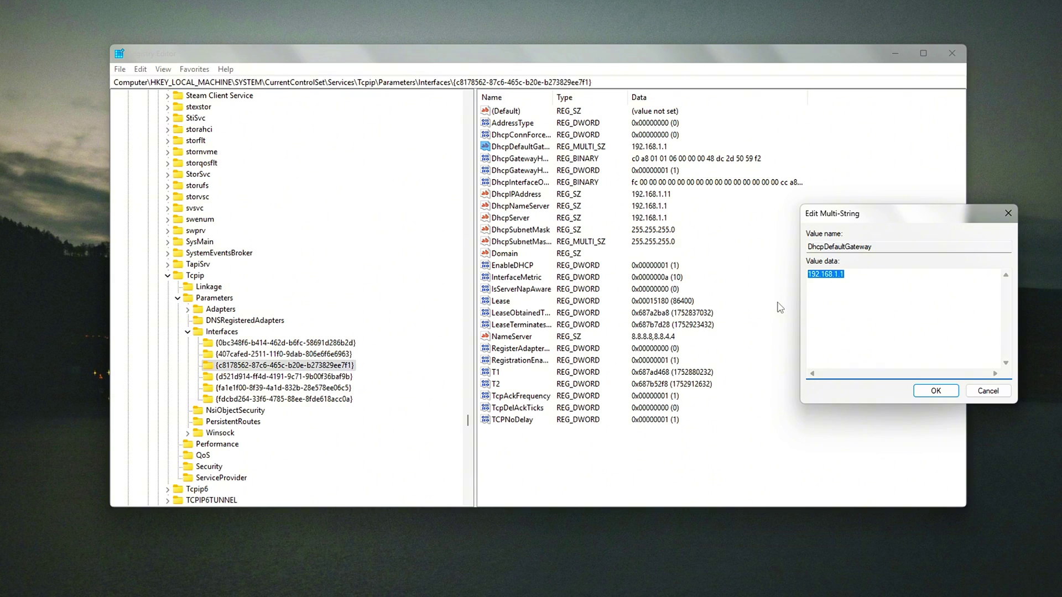
Launch Command Prompt from search and start typing an 'ip' command.
{"action": "key", "text": "super"}
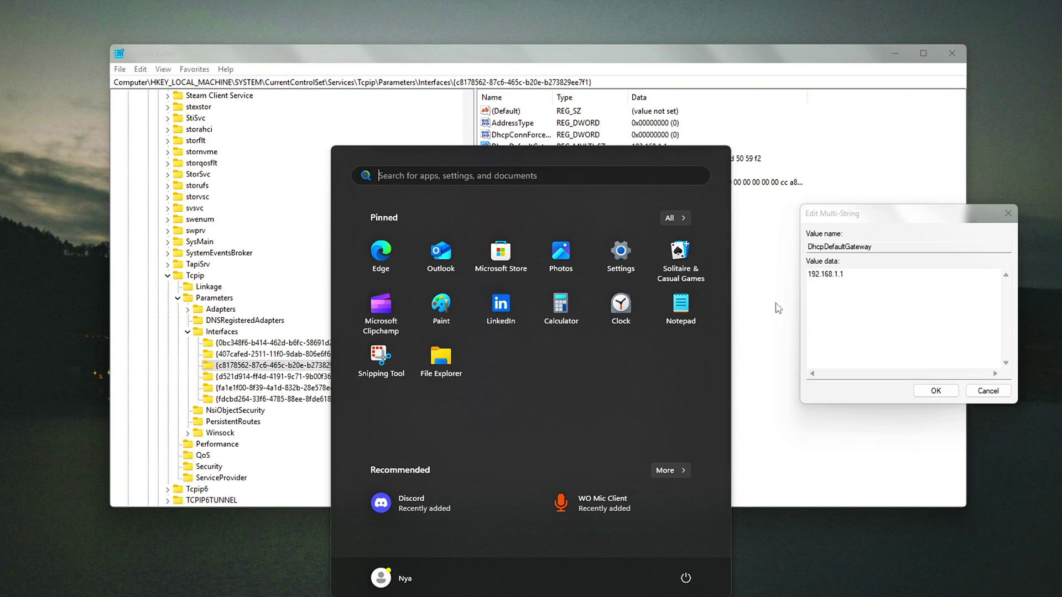
{"action": "type", "text": "cmd"}
{"action": "key", "text": "Return"}
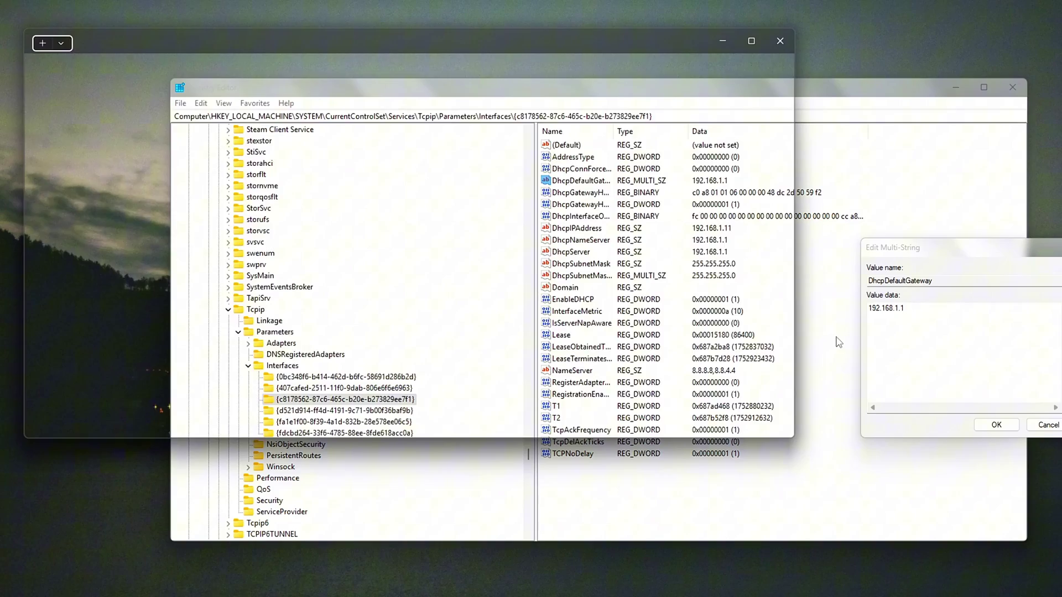
{"action": "type", "text": "ip"}
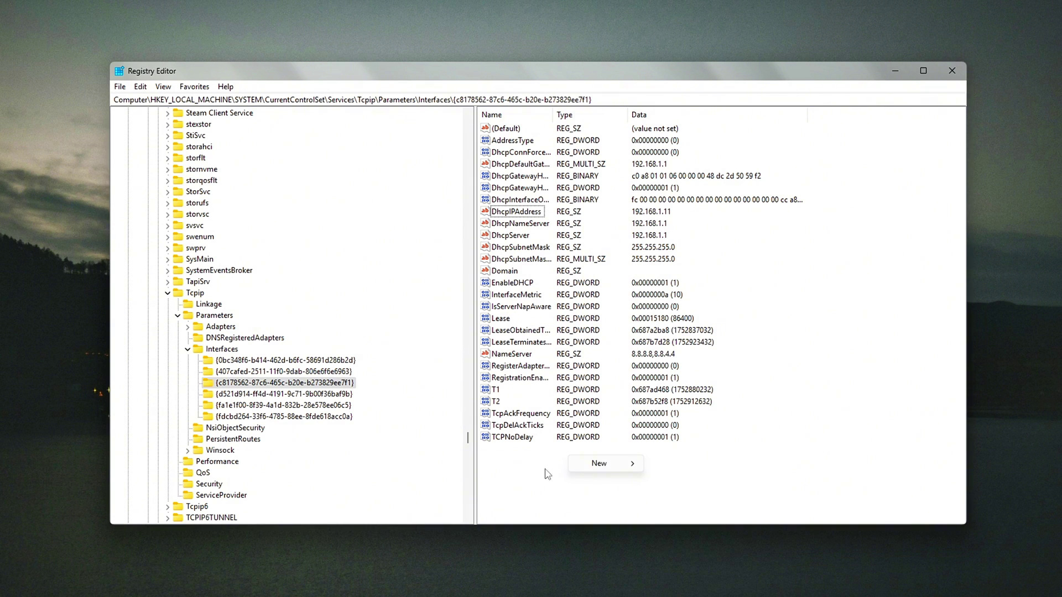
Confirm the TcpAckFrequency DWORD stays set to 1.
{"action": "mouse_move", "coordinate": [632, 471]}
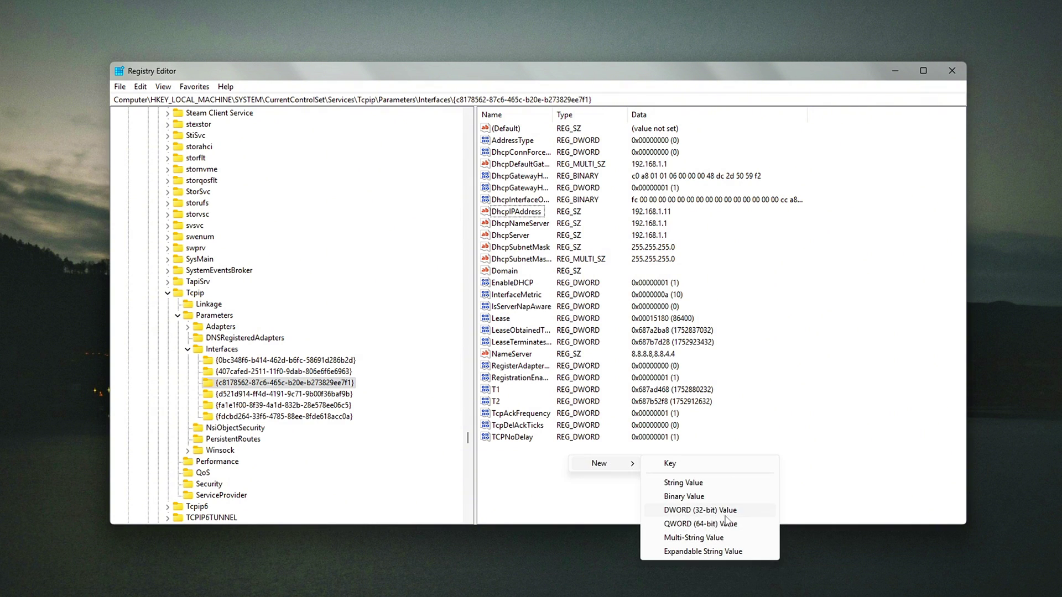
{"action": "left_click", "coordinate": [513, 492]}
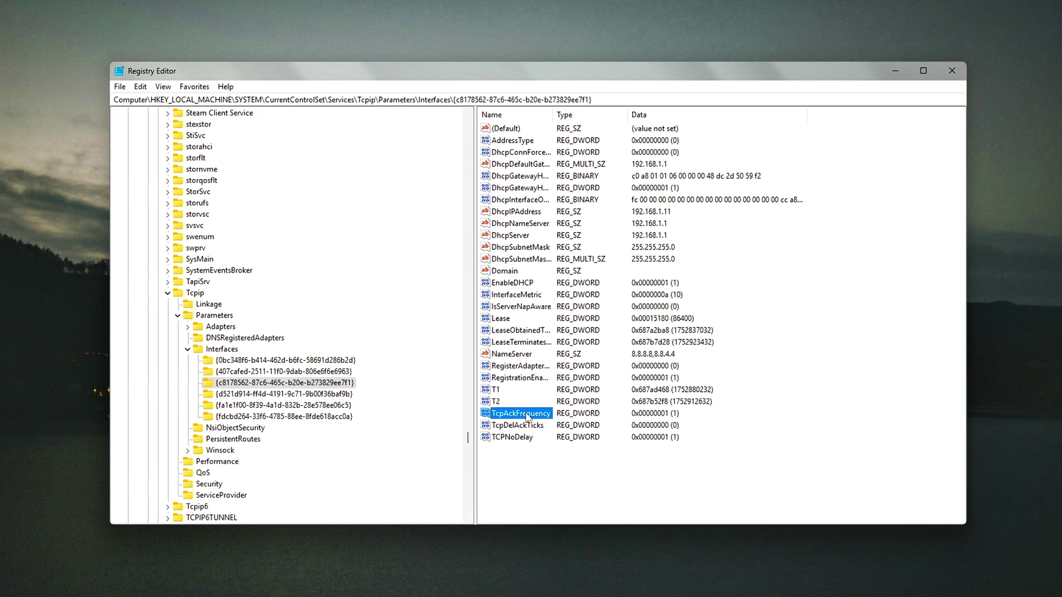
{"action": "double_click", "coordinate": [526, 418]}
{"action": "left_click_drag", "start_coordinate": [246, 129], "coordinate": [725, 221]}
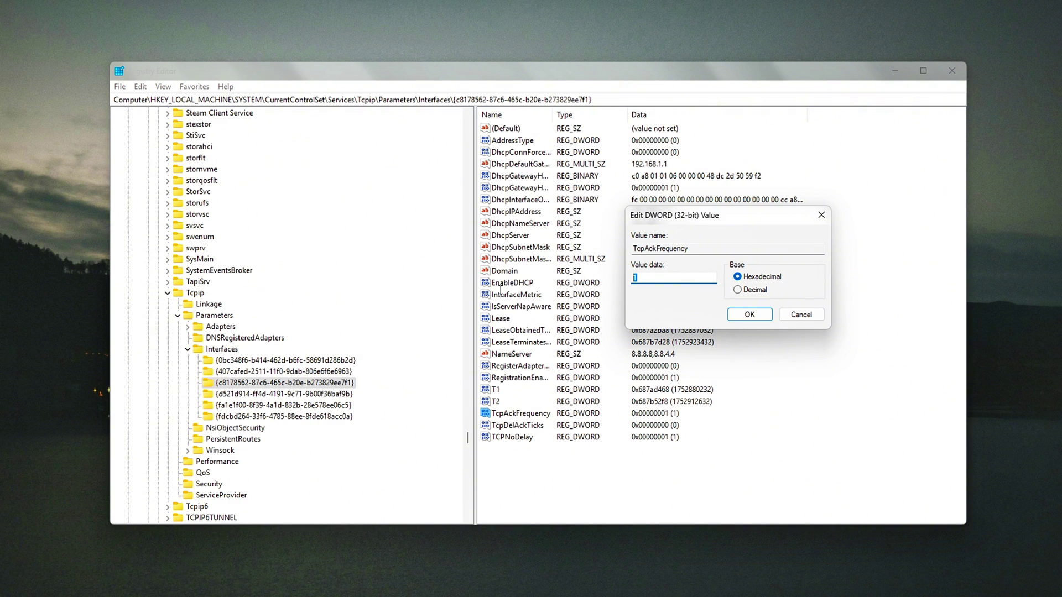
{"action": "left_click", "coordinate": [749, 314]}
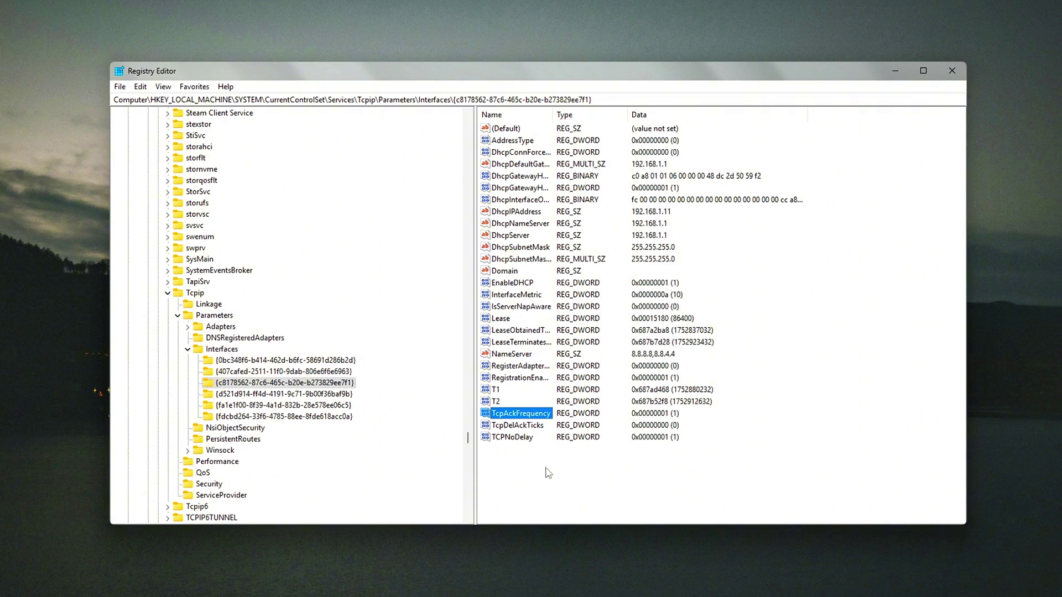
Confirm the TCPNoDelay DWORD stays set to 1.
{"action": "left_click", "coordinate": [580, 502]}
{"action": "mouse_move", "coordinate": [583, 471]}
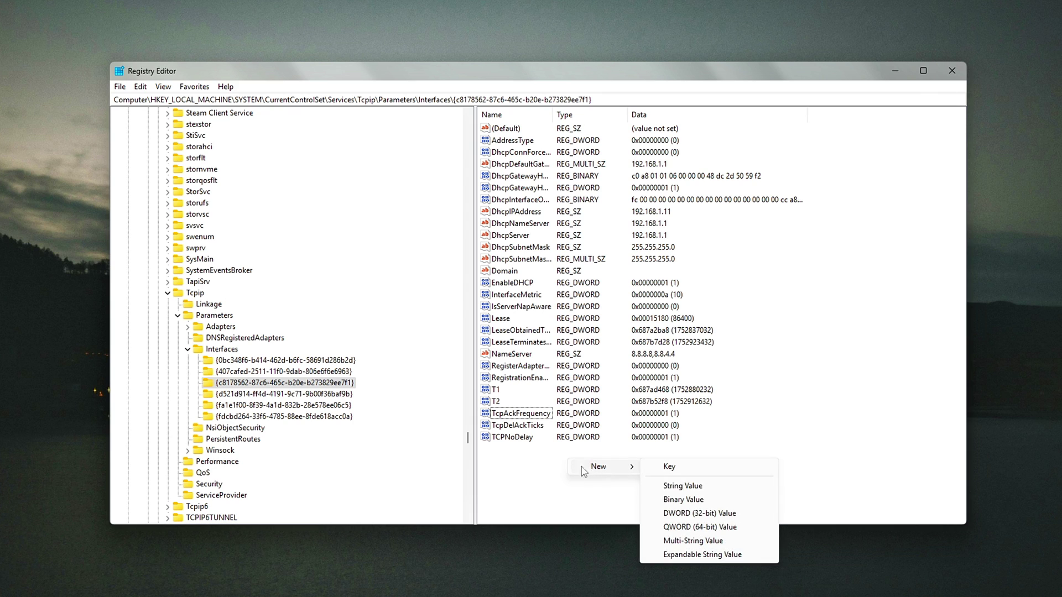
{"action": "left_click", "coordinate": [529, 489]}
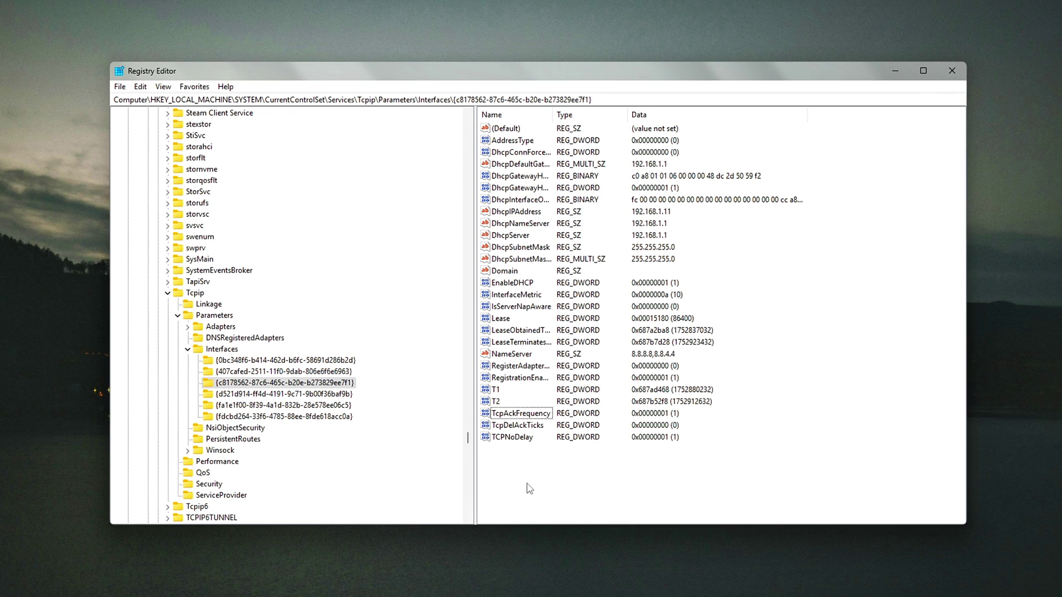
{"action": "double_click", "coordinate": [513, 437]}
{"action": "left_click_drag", "start_coordinate": [231, 132], "coordinate": [636, 198]}
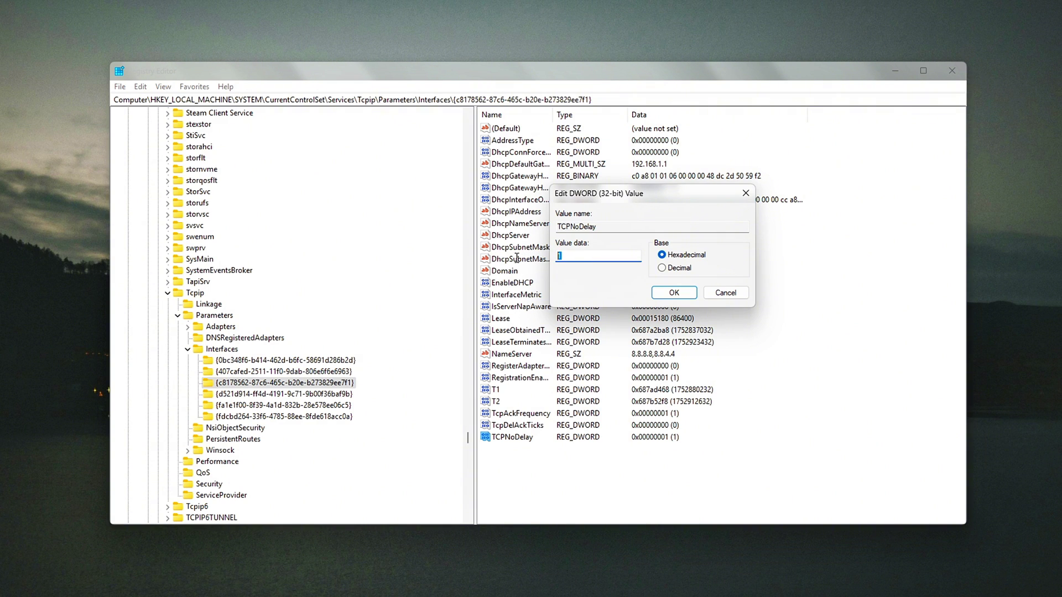
{"action": "left_click", "coordinate": [671, 296]}
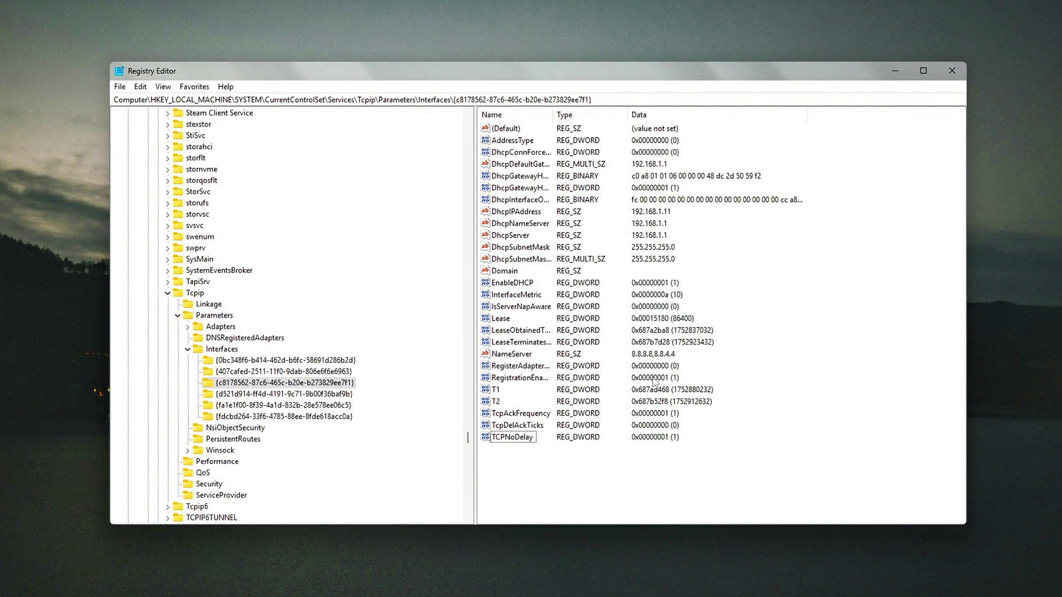
{"action": "mouse_move", "coordinate": [532, 234]}
{"action": "left_mouse_down"}
{"action": "mouse_move", "coordinate": [550, 475]}
{"action": "mouse_move", "coordinate": [631, 242]}
{"action": "left_mouse_up"}
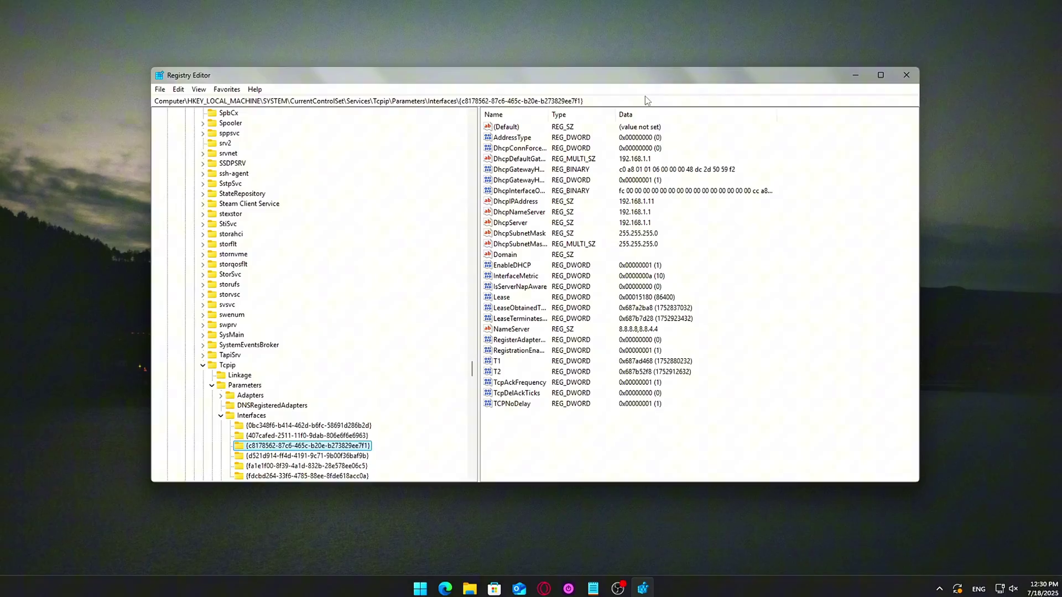
Replace the address bar path with the PowerThrottling registry path and go there.
{"action": "key", "text": "ctrl+a"}
{"action": "key", "text": "BackSpace"}
{"action": "type", "text": "HKEY_LOCAL_MACHINE\\SYSTEM\\CurrentControlSet\\Control\\Power\\PowerThrottling"}
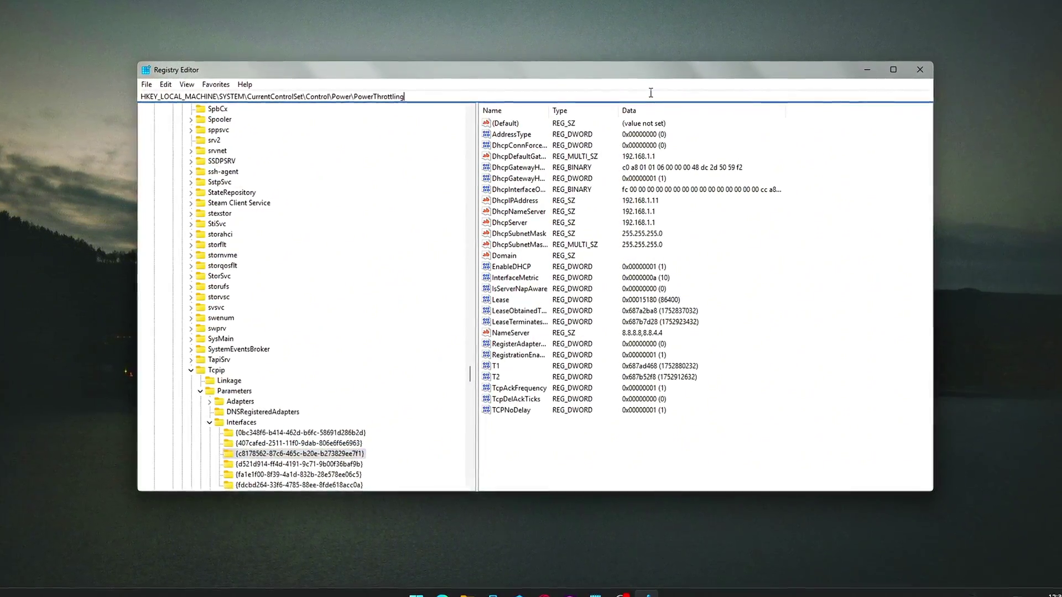
{"action": "key", "text": "Return"}
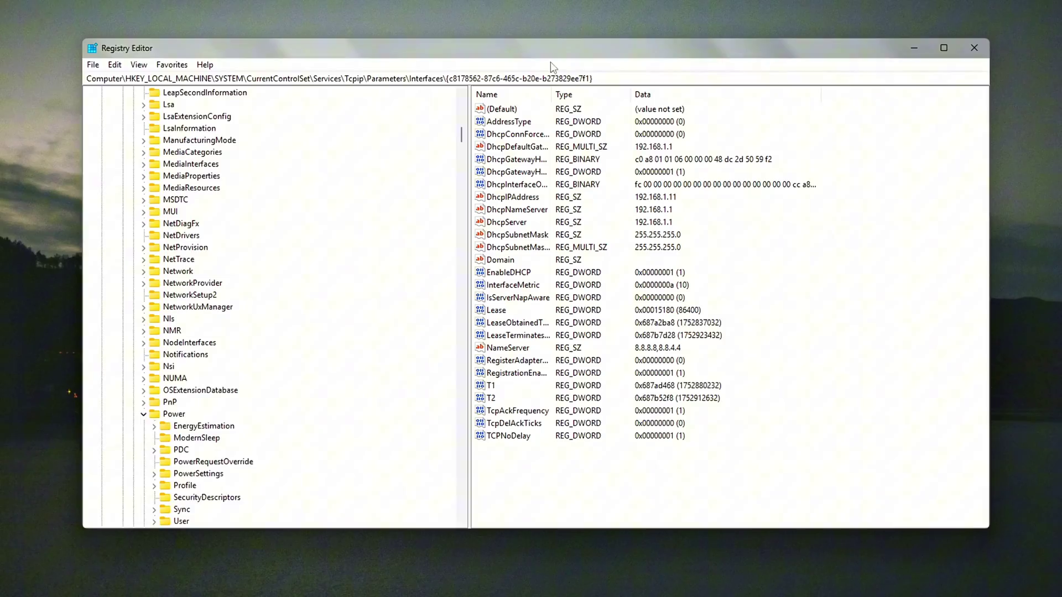
Edit the address bar path to return to the Interfaces key.
{"action": "left_click", "coordinate": [605, 79]}
{"action": "left_click_drag", "start_coordinate": [607, 74], "coordinate": [448, 75]}
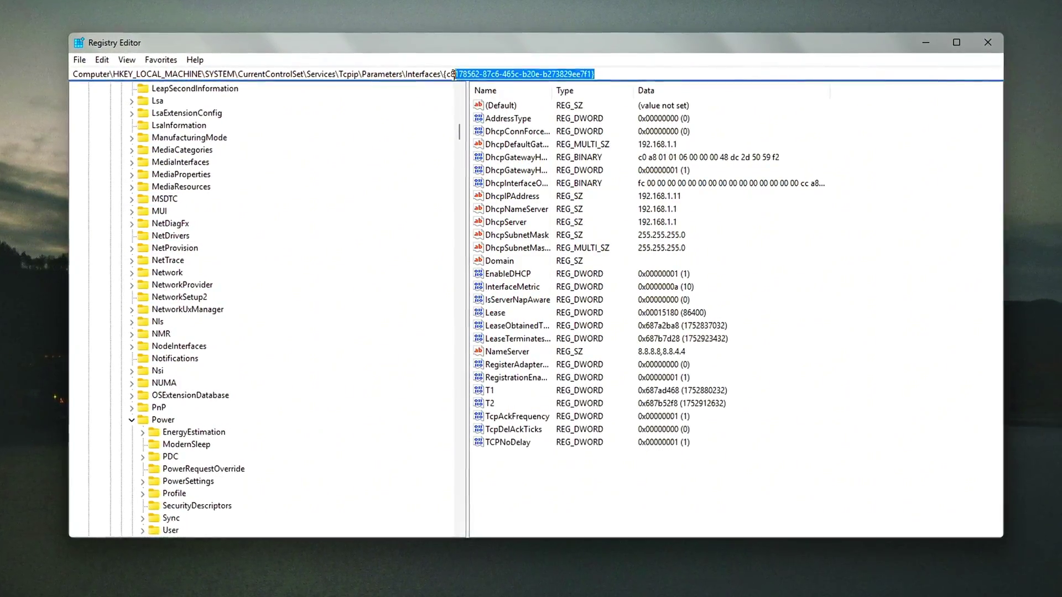
{"action": "type", "text": "c8"}
{"action": "key", "text": "BackSpace"}
{"action": "key", "text": "BackSpace"}
{"action": "key", "text": "BackSpace"}
{"action": "key", "text": "Return"}
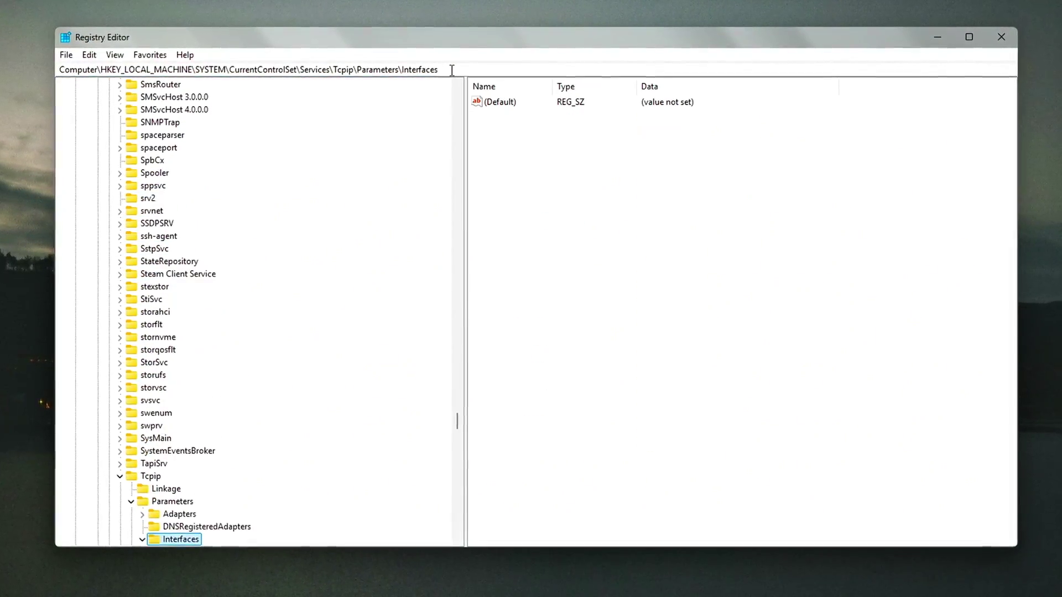
Close Registry Editor and relaunch it by running regedit from the Run dialog.
{"action": "left_click", "coordinate": [1007, 34]}
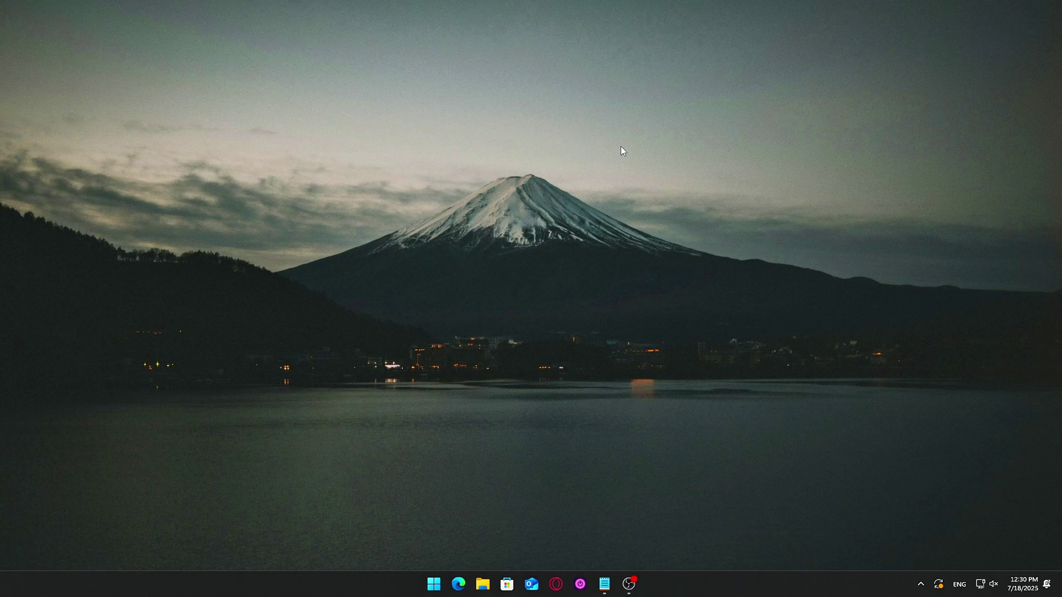
{"action": "key", "text": "super+r"}
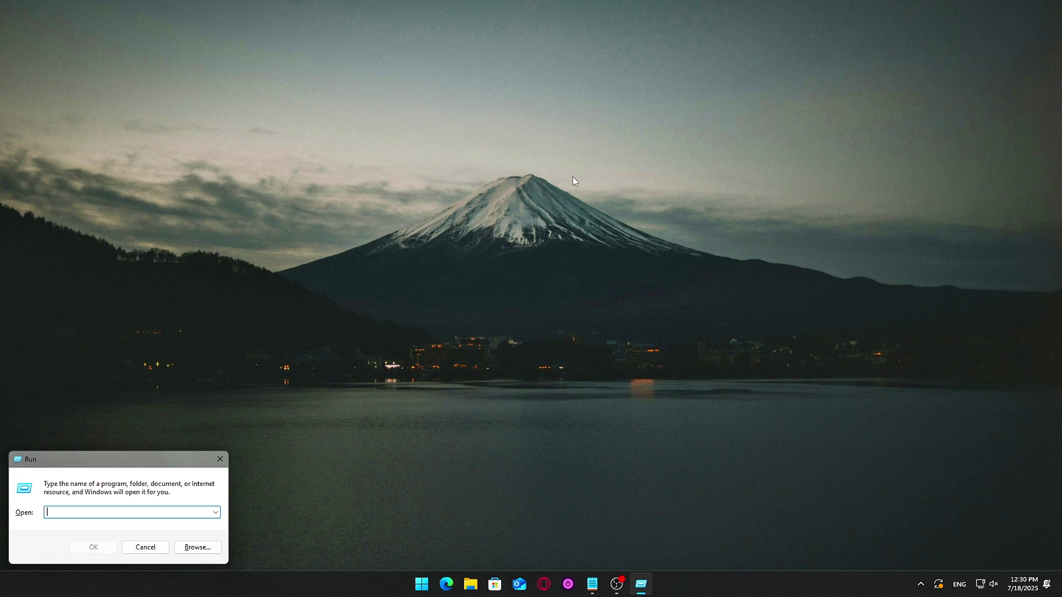
{"action": "left_click_drag", "start_coordinate": [163, 456], "coordinate": [553, 181]}
{"action": "type", "text": "reged"}
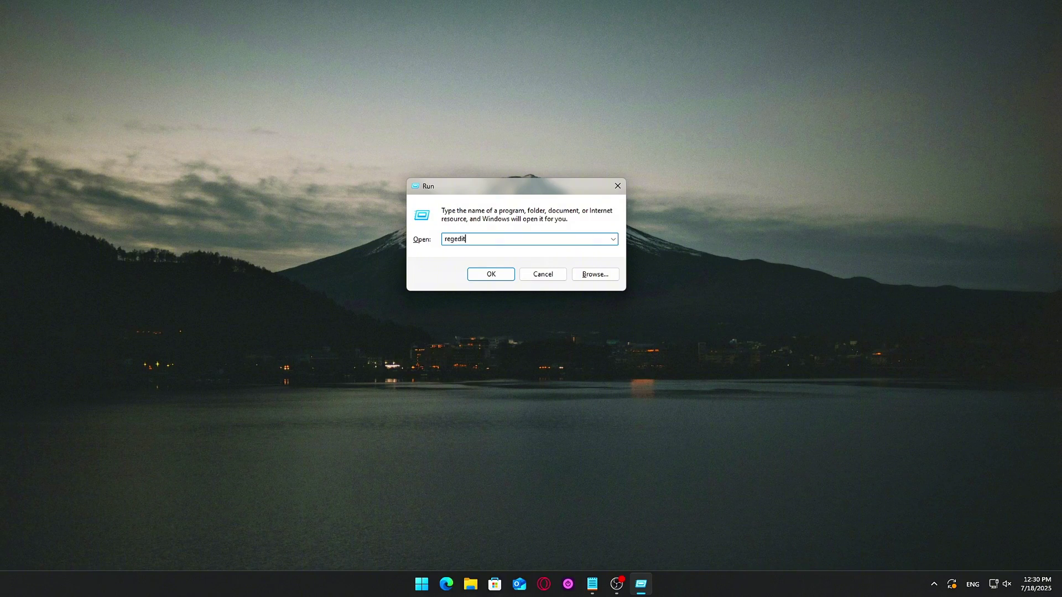
{"action": "type", "text": "it"}
{"action": "key", "text": "Return"}
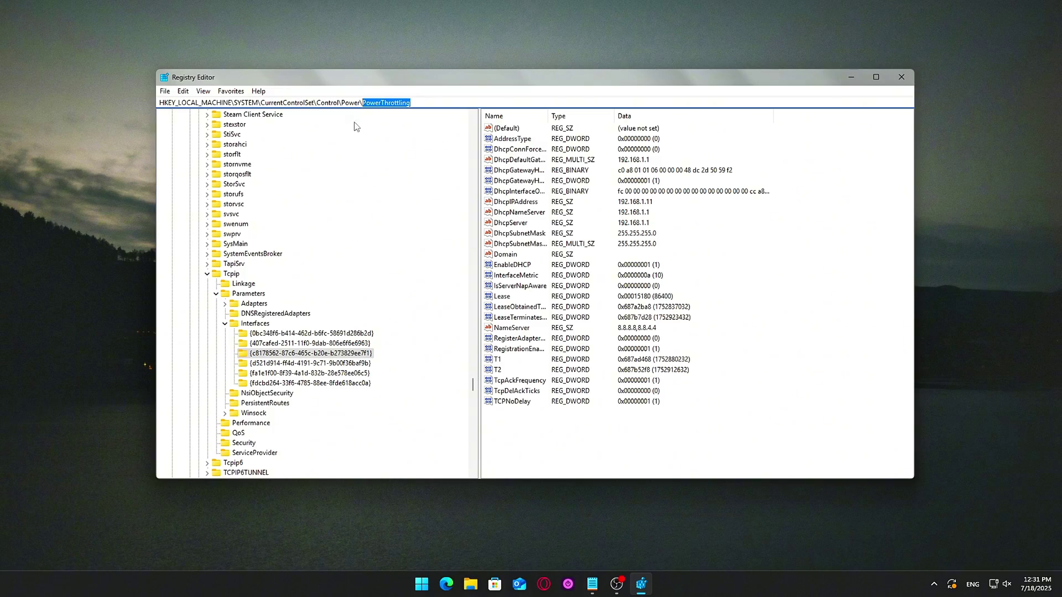
{"action": "key", "text": "Return"}
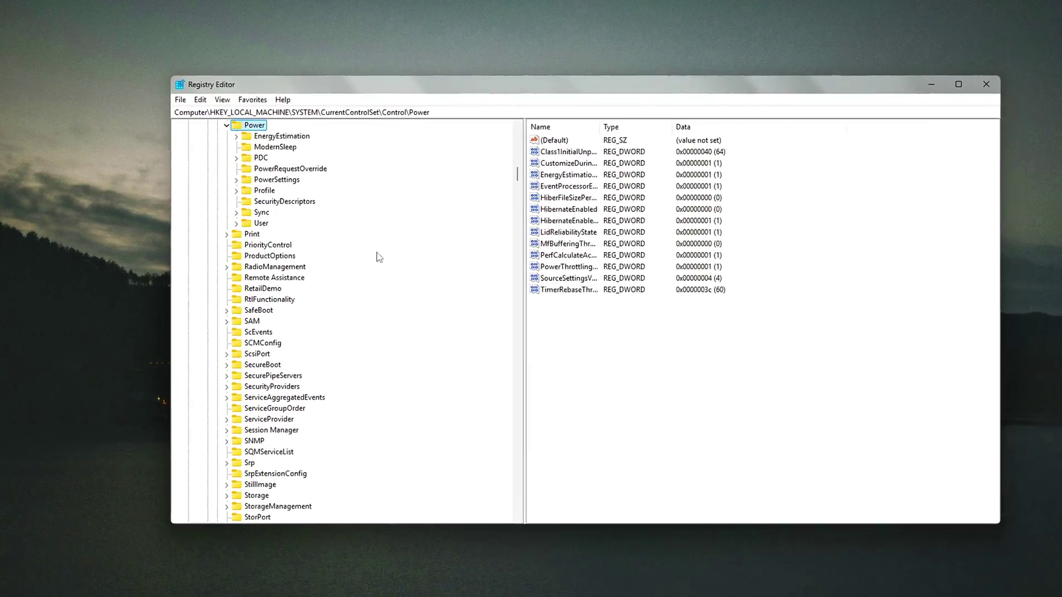
Create a new key named PowerThrottling under the Power key.
{"action": "right_click", "coordinate": [282, 211]}
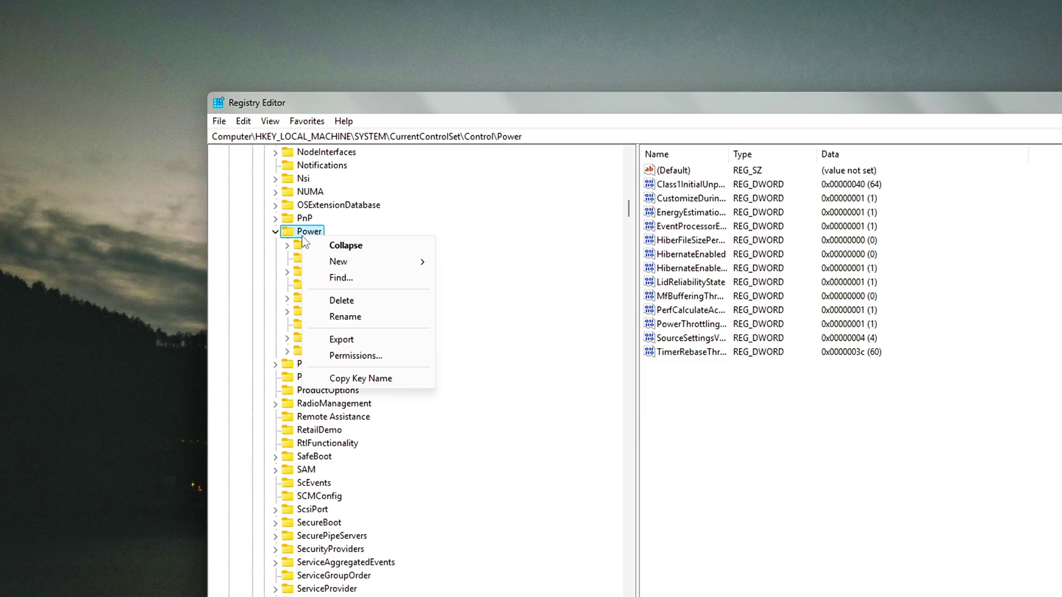
{"action": "mouse_move", "coordinate": [309, 238]}
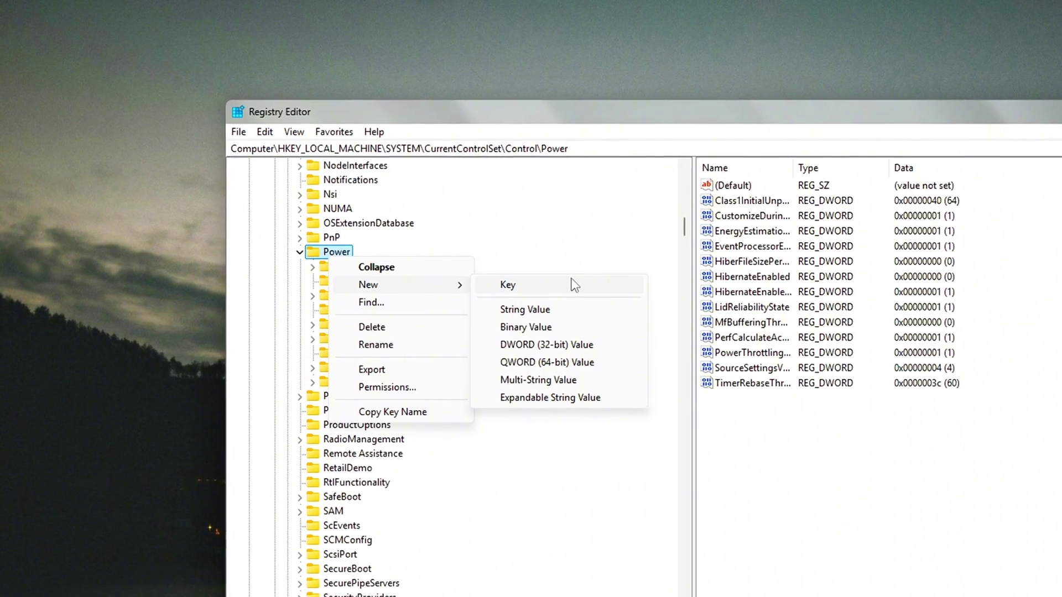
{"action": "left_click", "coordinate": [575, 285]}
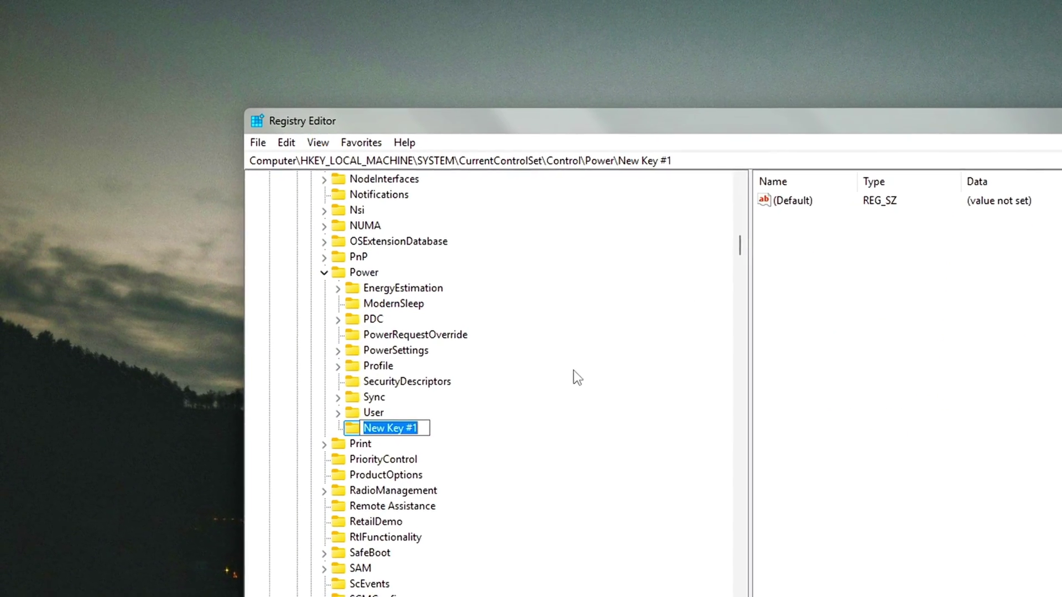
{"action": "type", "text": "PowerThrottling"}
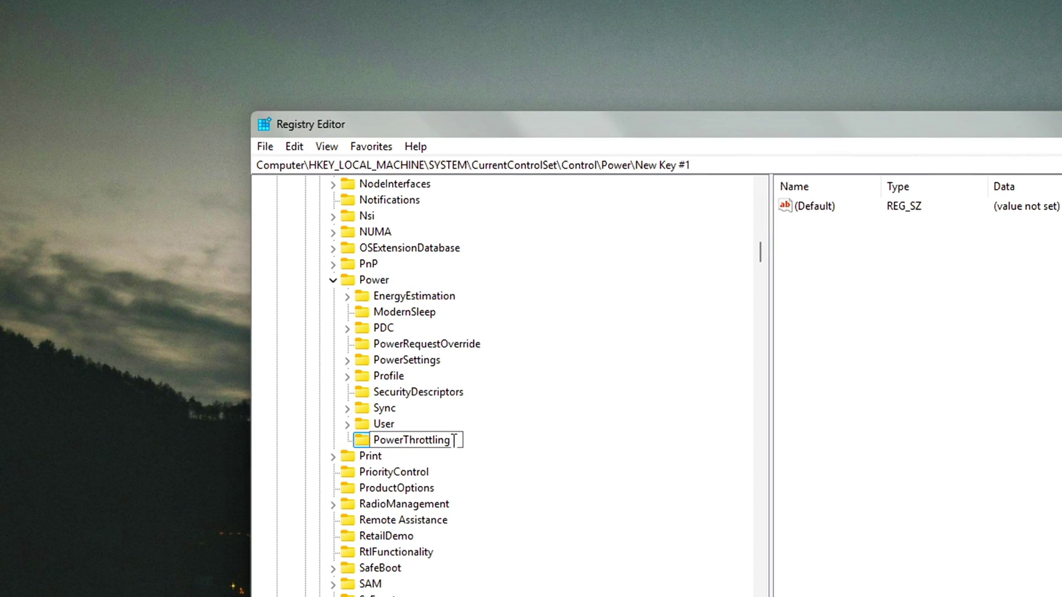
{"action": "left_click", "coordinate": [991, 480]}
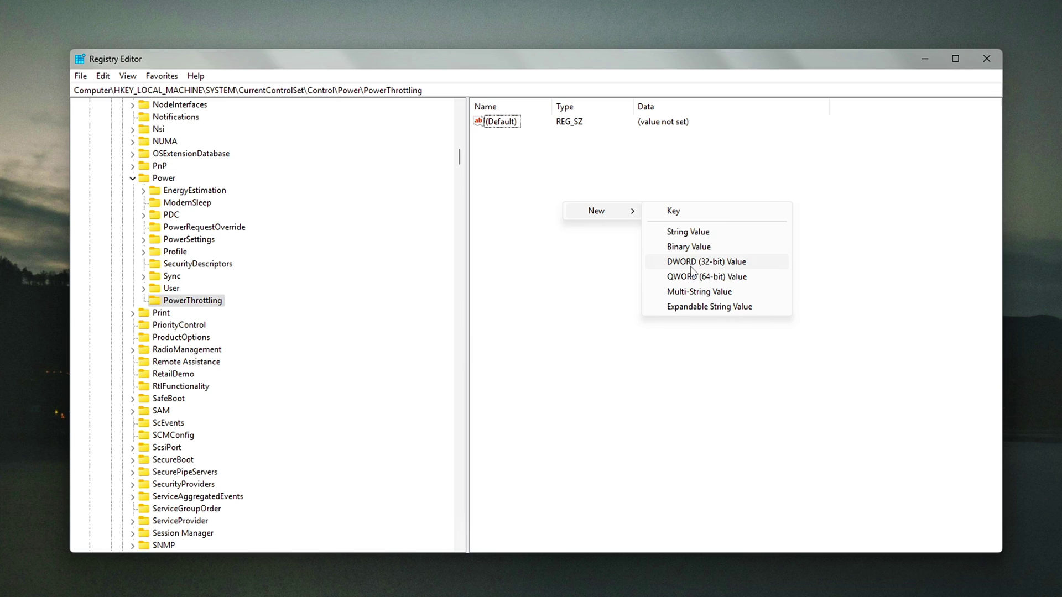
Add a PowerThrottlingOff DWORD (32-bit) value under PowerThrottling with data 1.
{"action": "right_click", "coordinate": [503, 302]}
{"action": "mouse_move", "coordinate": [535, 315]}
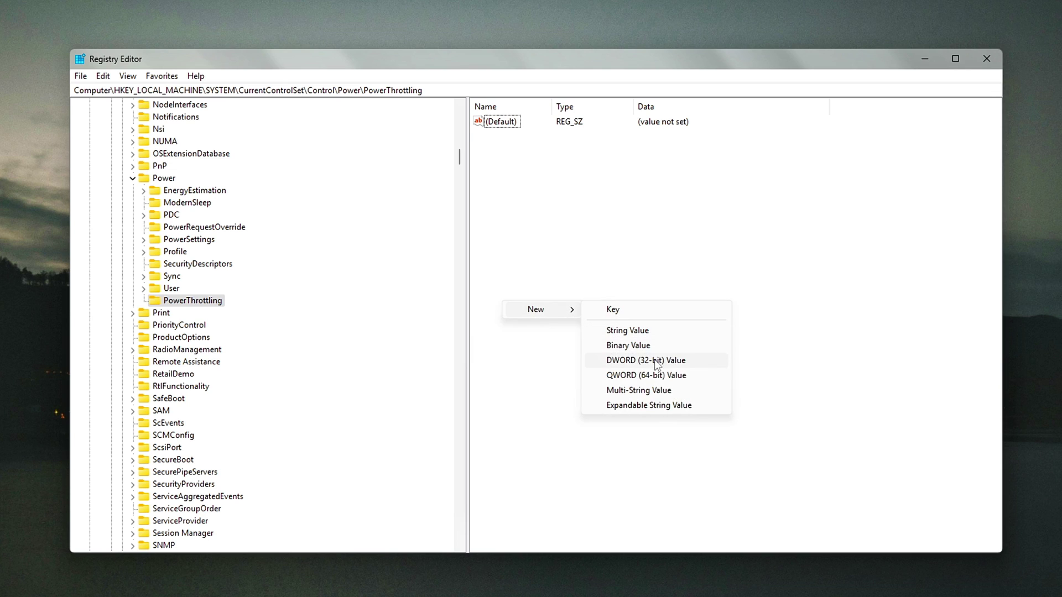
{"action": "left_click", "coordinate": [657, 362]}
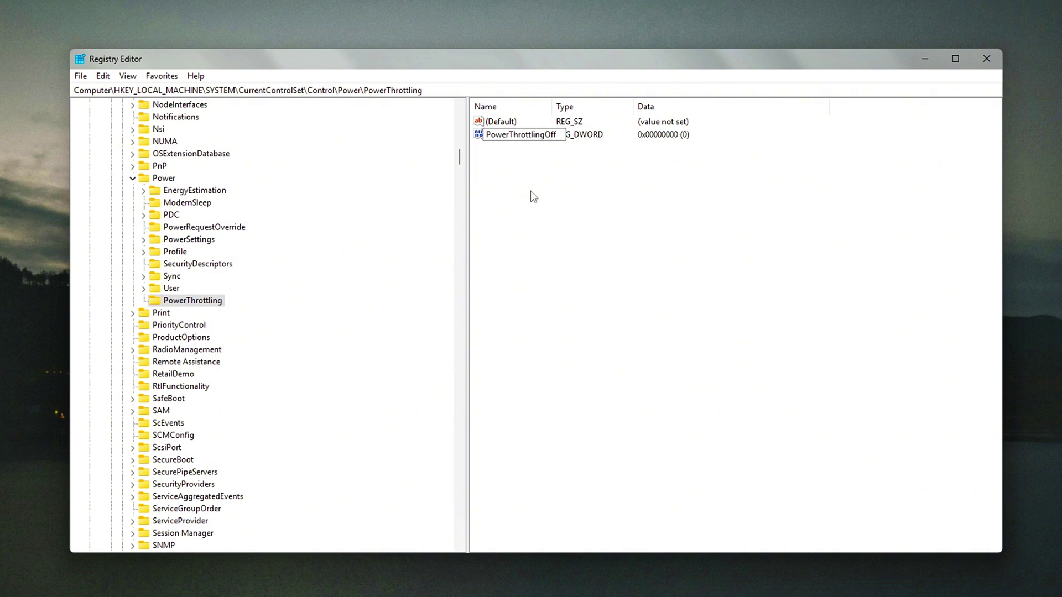
{"action": "key", "text": "Return"}
{"action": "key", "text": "Return"}
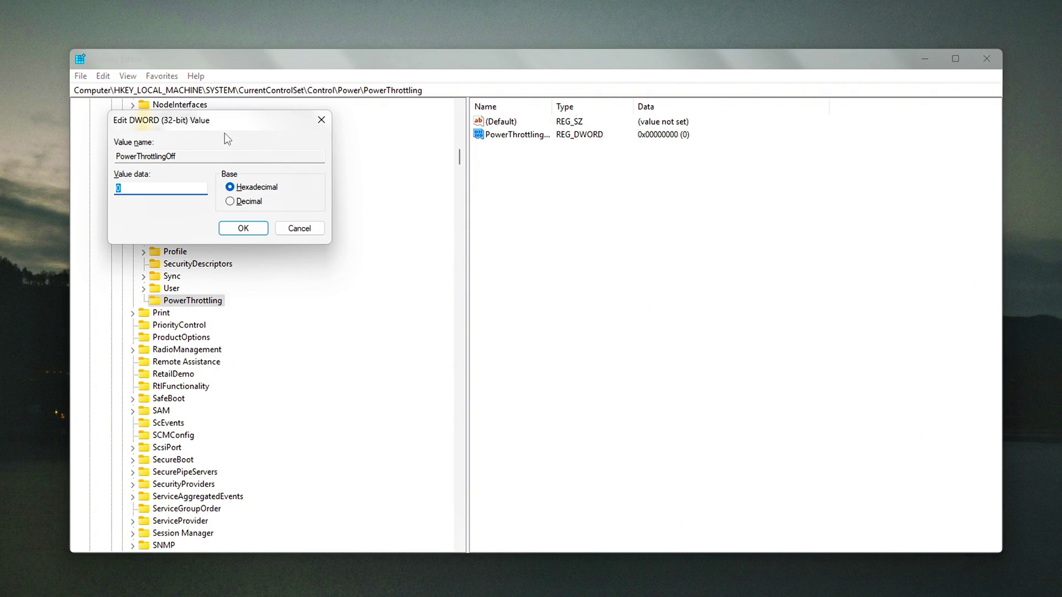
{"action": "double_click", "coordinate": [705, 280]}
{"action": "type", "text": "1"}
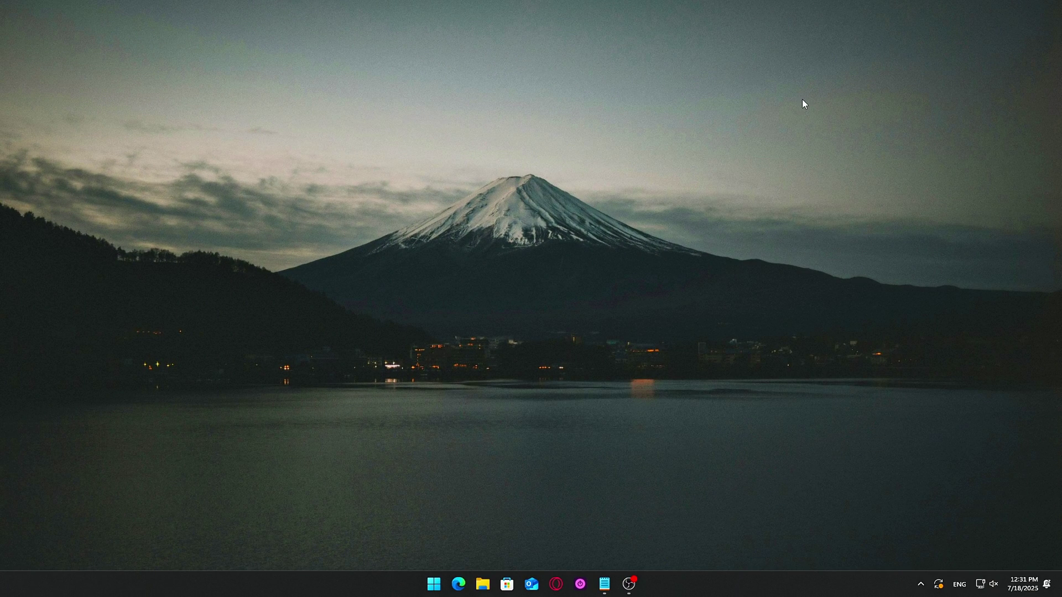
Find Power Options through search, reveal the additional plans, and select High performance.
{"action": "key", "text": "super"}
{"action": "type", "text": "p"}
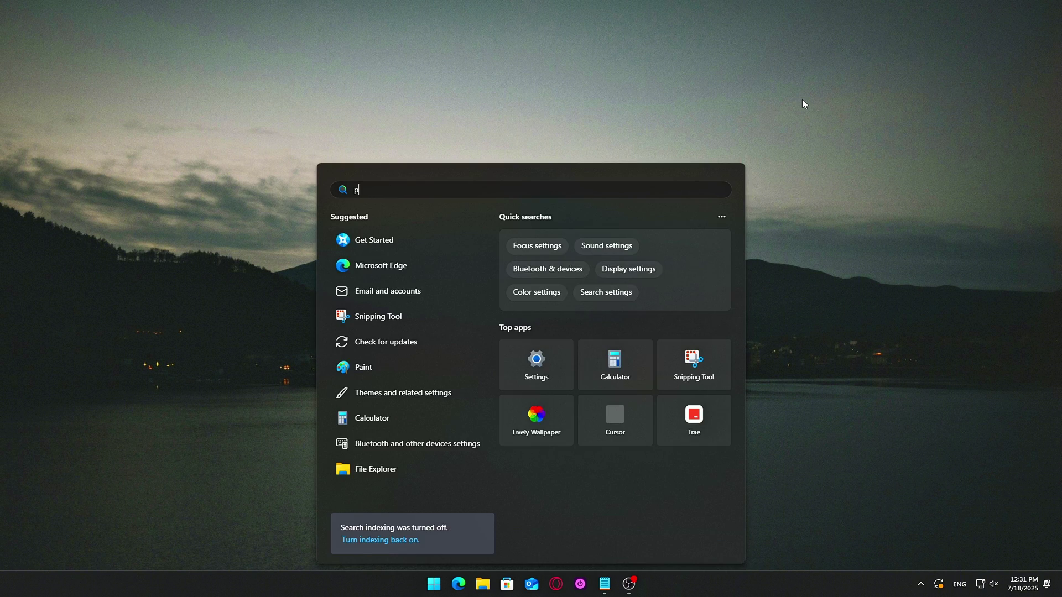
{"action": "type", "text": "oeer "}
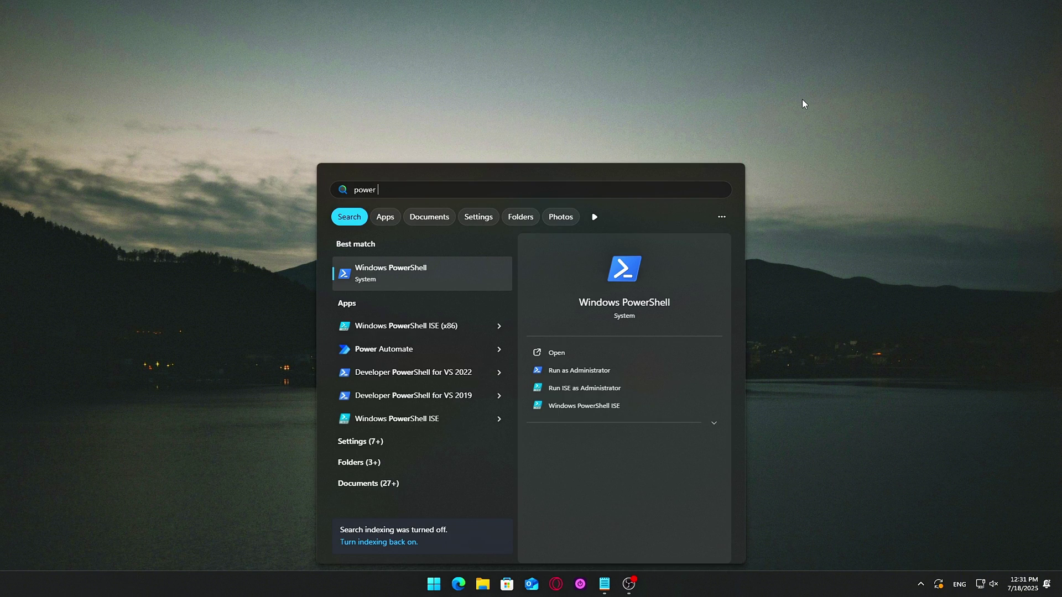
{"action": "type", "text": "op"}
{"action": "key", "text": "Return"}
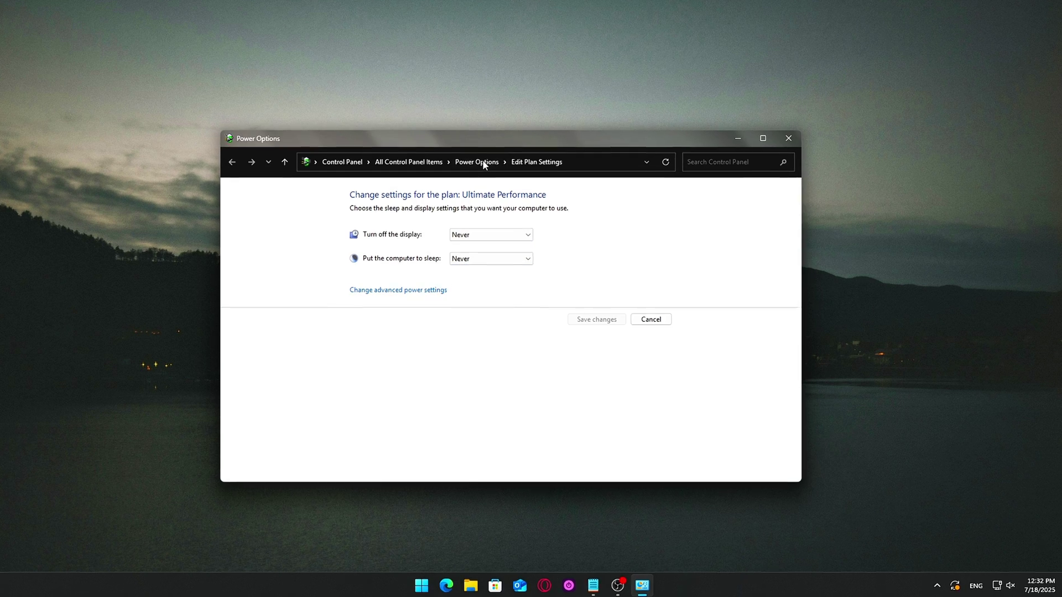
{"action": "left_click", "coordinate": [477, 162]}
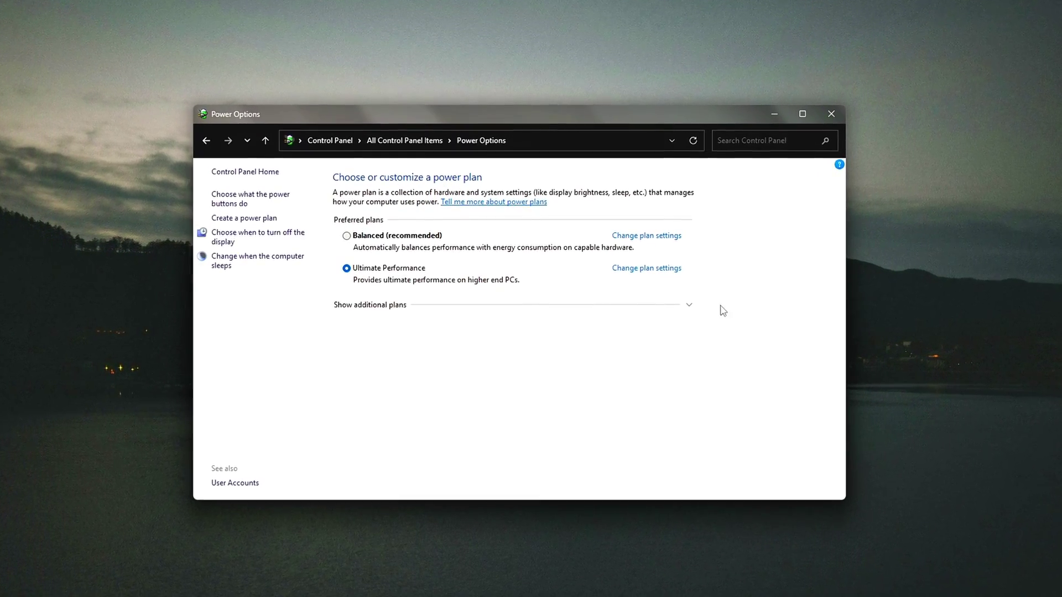
{"action": "left_click", "coordinate": [681, 305]}
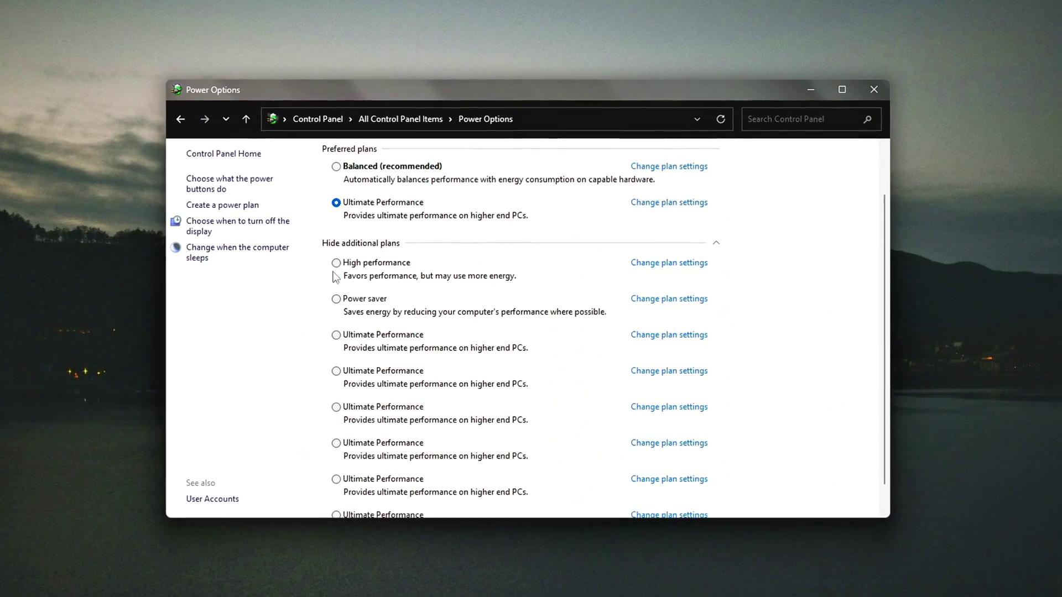
{"action": "left_click", "coordinate": [376, 244]}
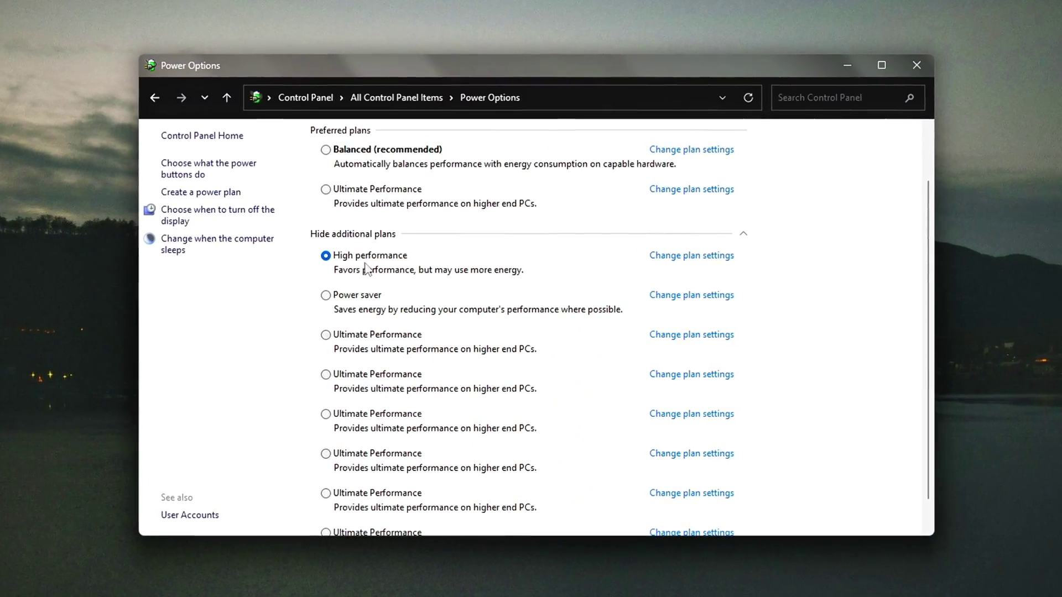
{"action": "scroll", "coordinate": [382, 268], "scroll_direction": "up", "scroll_amount": 2}
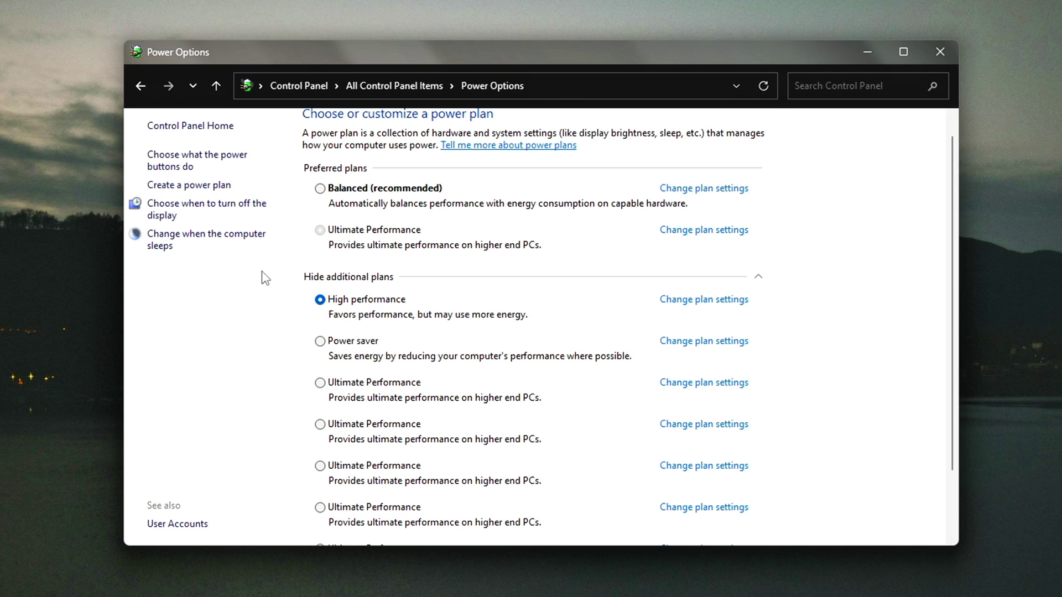
{"action": "left_click", "coordinate": [754, 284]}
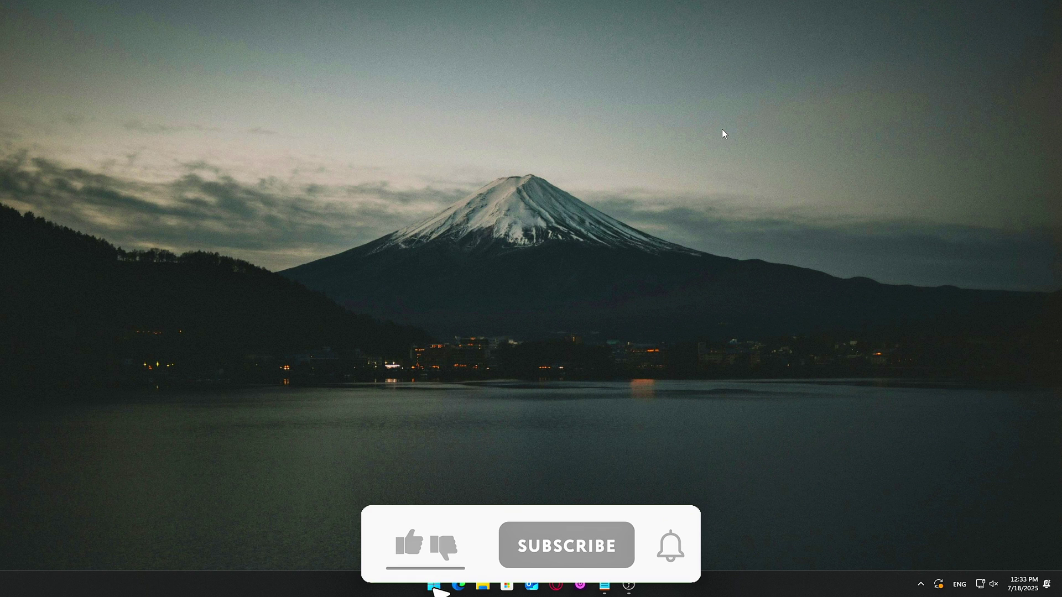
Open Task Manager's Startup apps list and check Update.exe's menu without disabling it.
{"action": "key", "text": "ctrl+shift+Escape"}
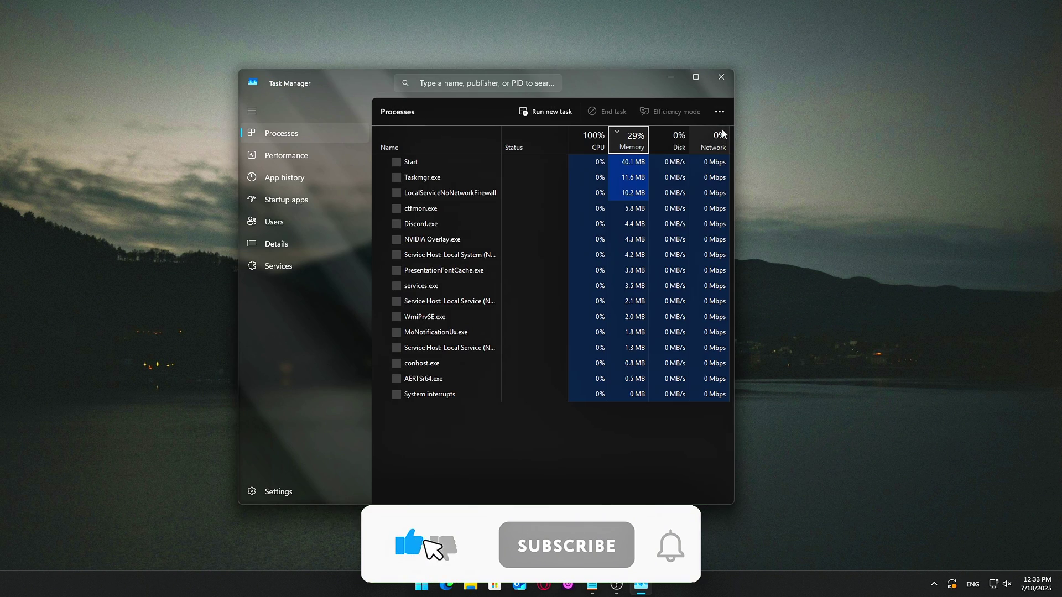
{"action": "left_click", "coordinate": [301, 202]}
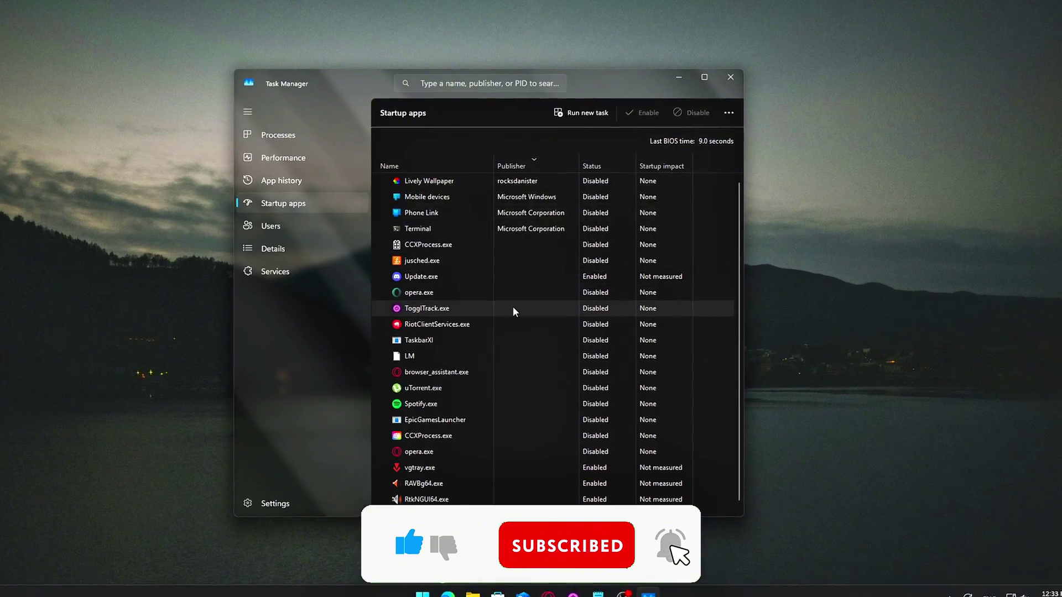
{"action": "right_click", "coordinate": [554, 294]}
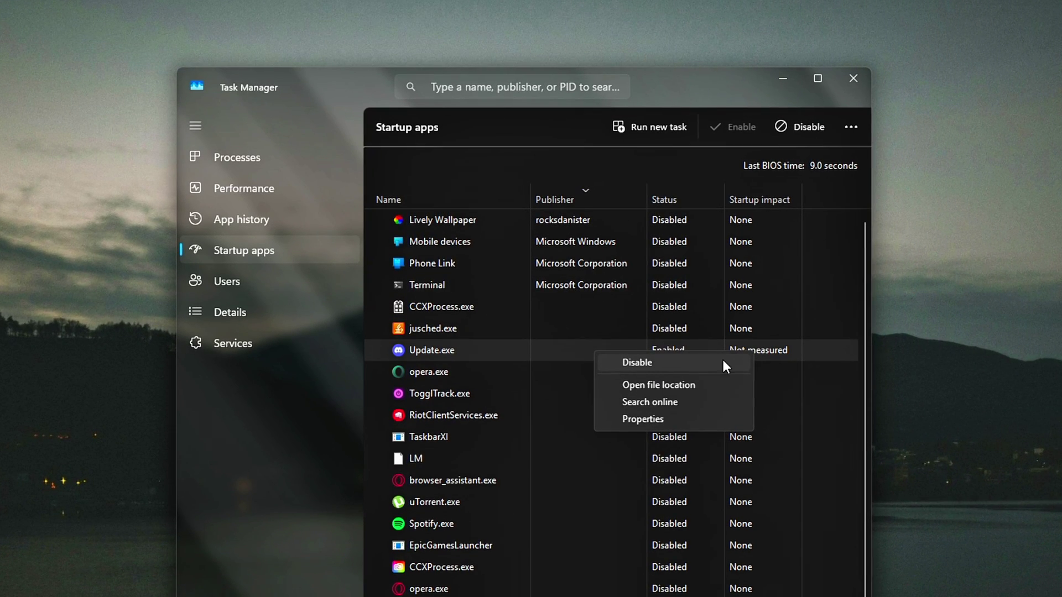
{"action": "left_click", "coordinate": [915, 366]}
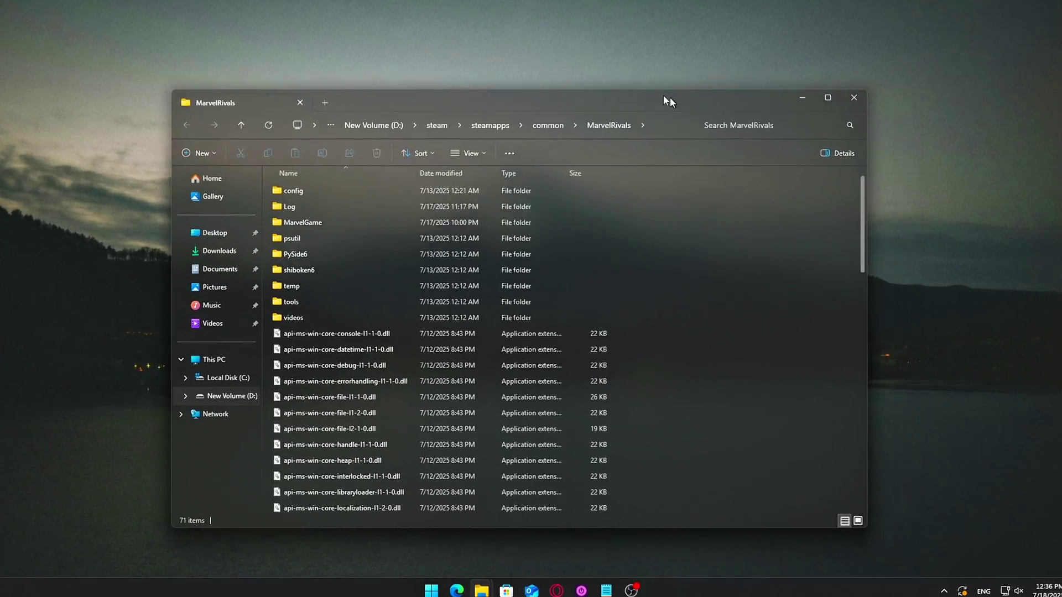
In the MarvelGame folder, tick Disable fullscreen optimizations in Marvel.exe's Compatibility properties.
{"action": "double_click", "coordinate": [267, 210]}
{"action": "left_click", "coordinate": [269, 210]}
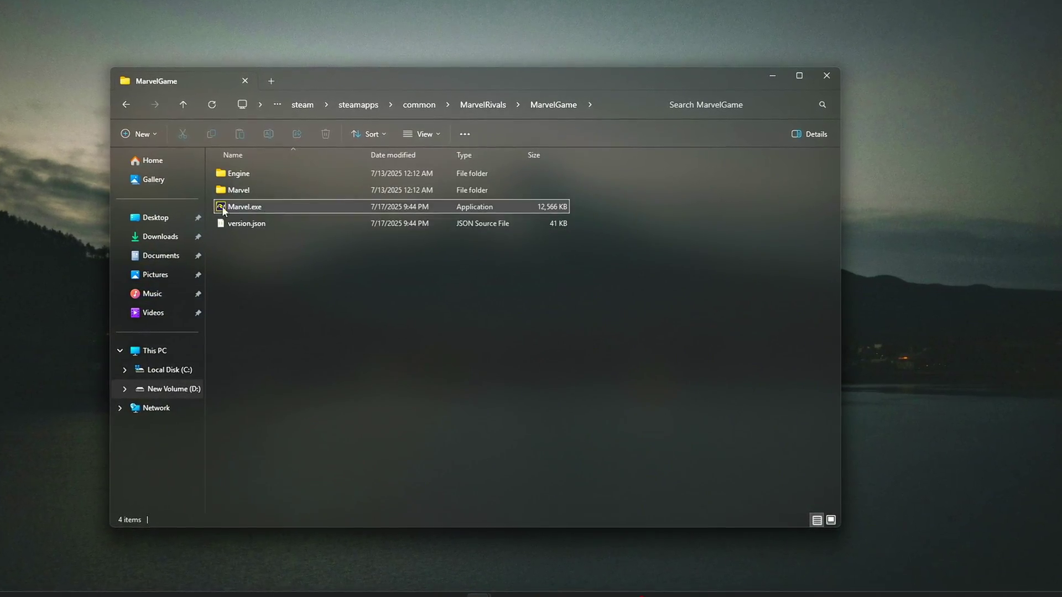
{"action": "right_click", "coordinate": [353, 207]}
{"action": "left_click", "coordinate": [453, 523]}
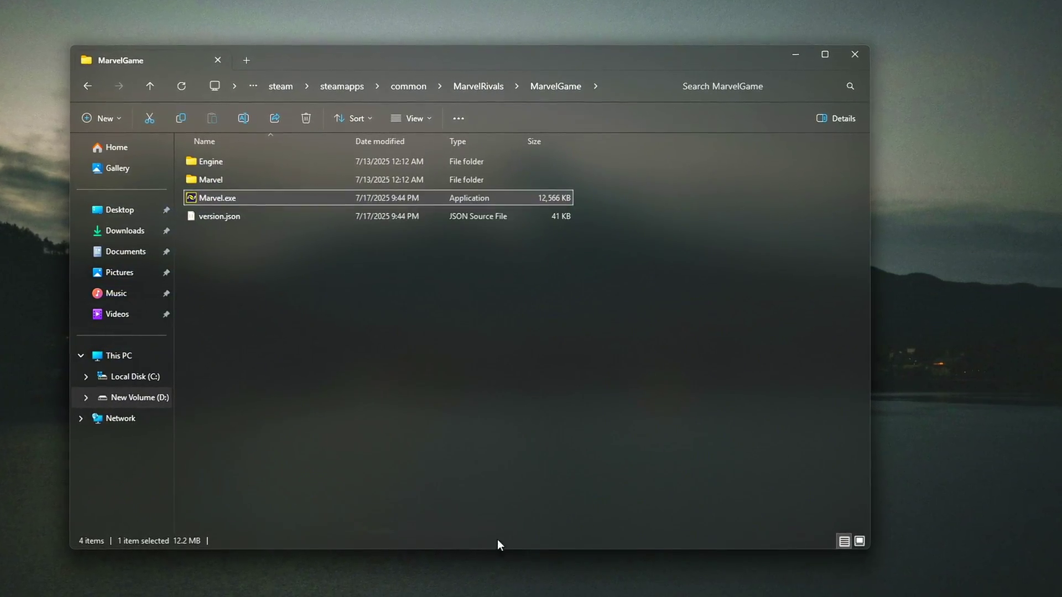
{"action": "left_click", "coordinate": [477, 244]}
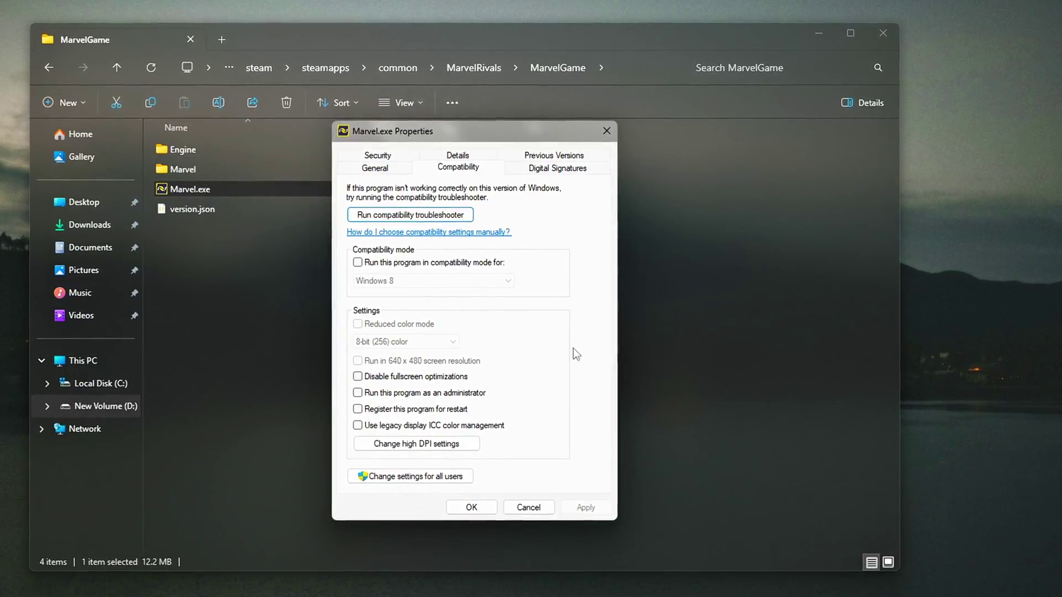
{"action": "left_click", "coordinate": [430, 378]}
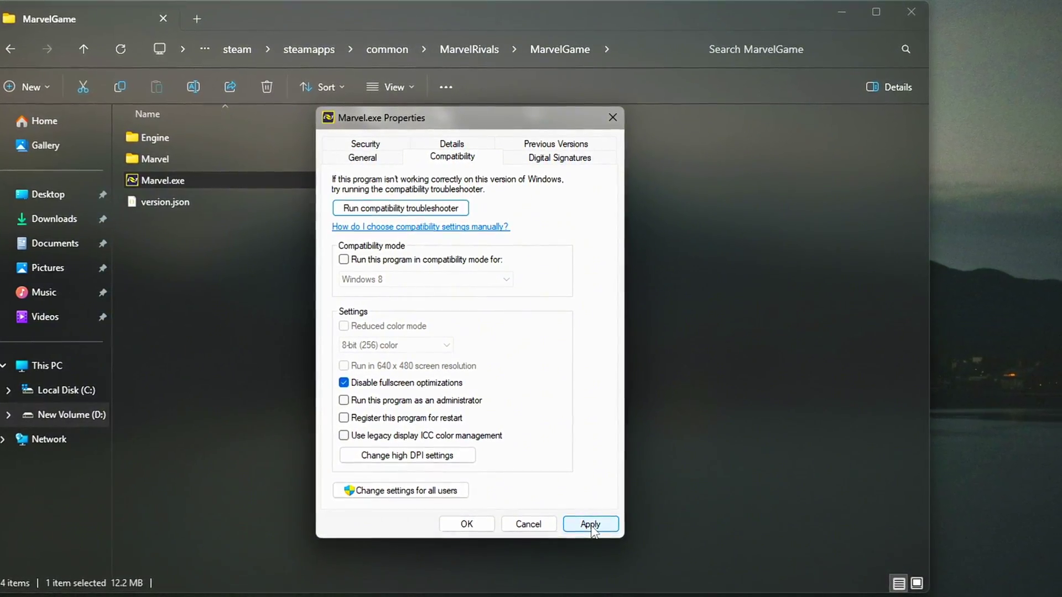
Turn on Override high DPI scaling behaviour in Marvel.exe's high DPI settings.
{"action": "left_click", "coordinate": [387, 457]}
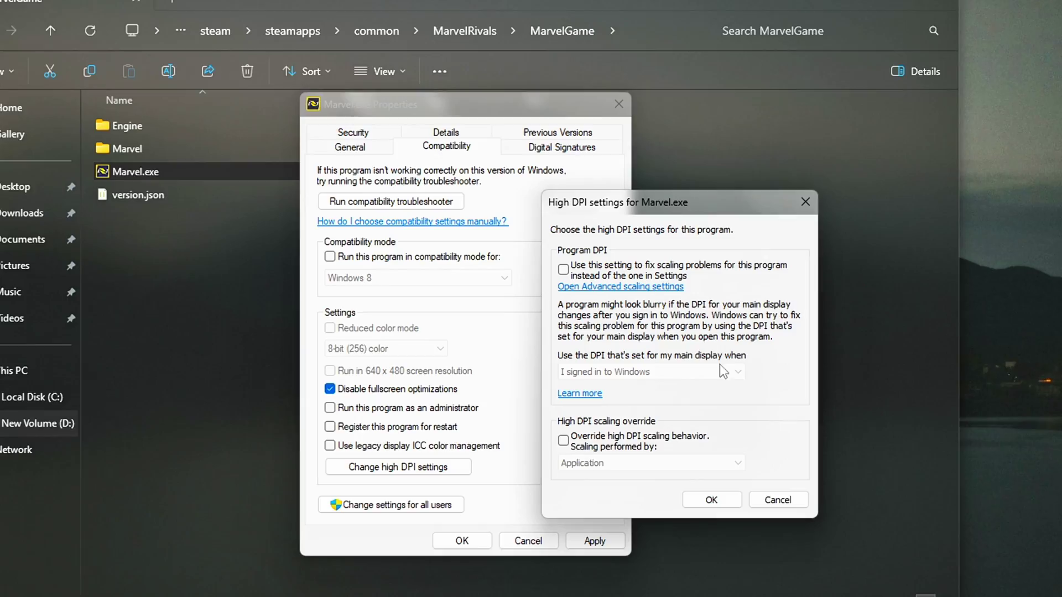
{"action": "left_click", "coordinate": [585, 436]}
{"action": "left_click", "coordinate": [636, 465]}
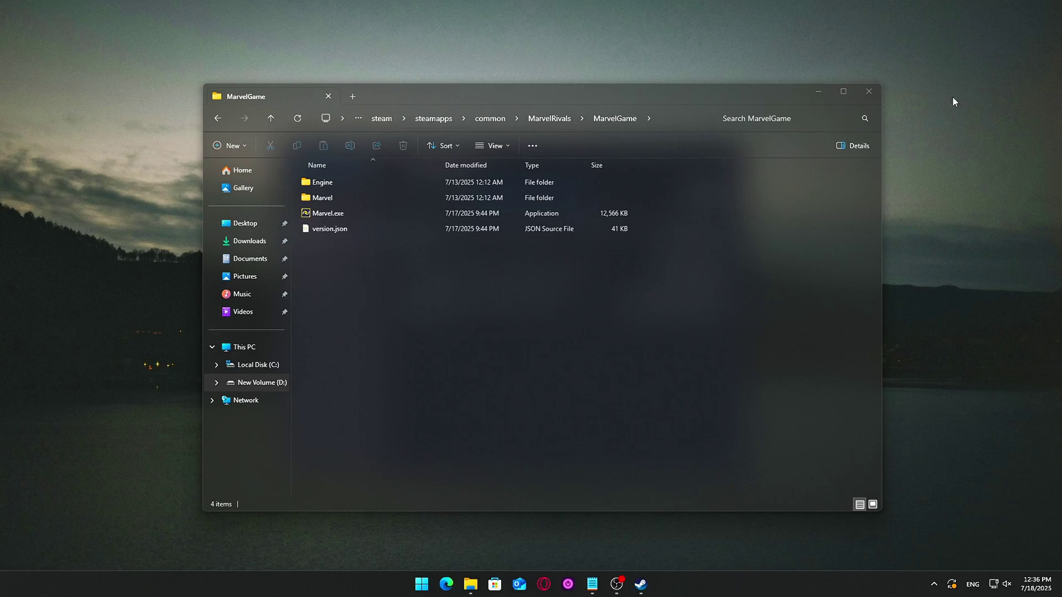
Open the Marvel Rivals install folder via Steam's Manage > Browse local files, then close Steam.
{"action": "left_click", "coordinate": [813, 97]}
{"action": "left_click_drag", "start_coordinate": [618, 149], "coordinate": [610, 122]}
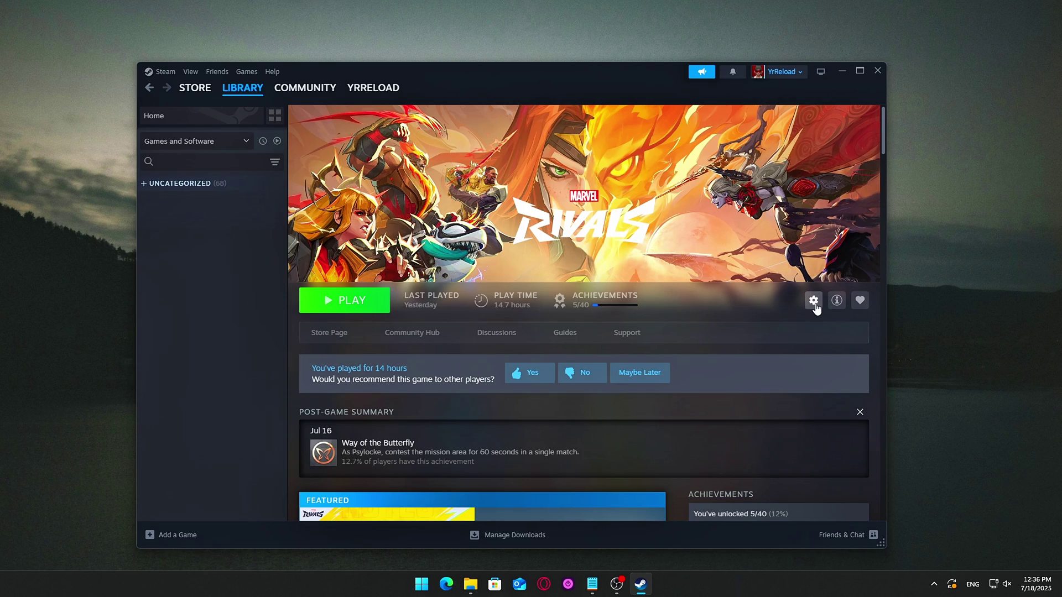
{"action": "left_click", "coordinate": [813, 301]}
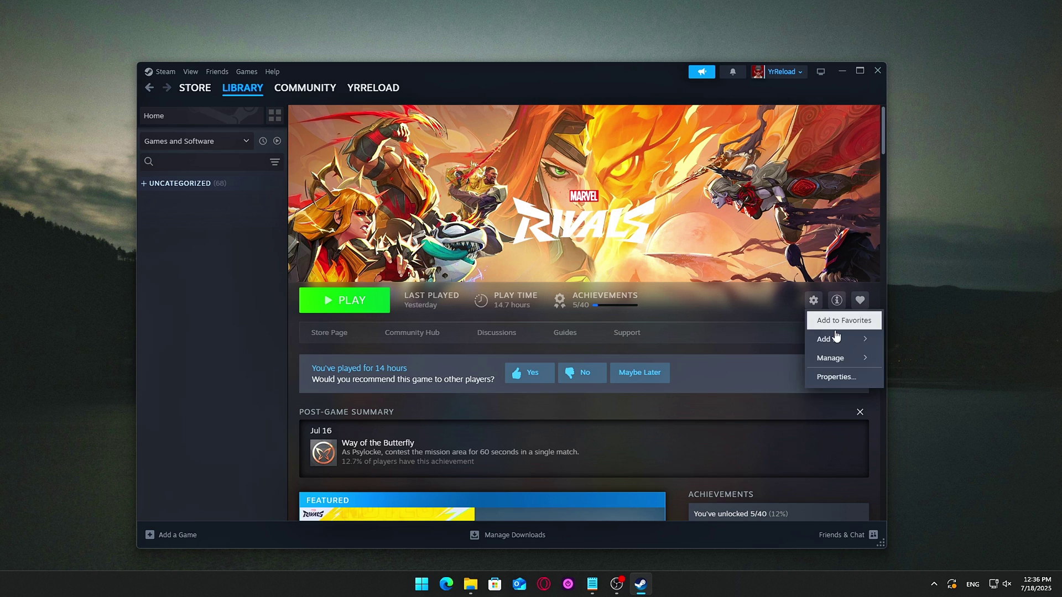
{"action": "mouse_move", "coordinate": [832, 368]}
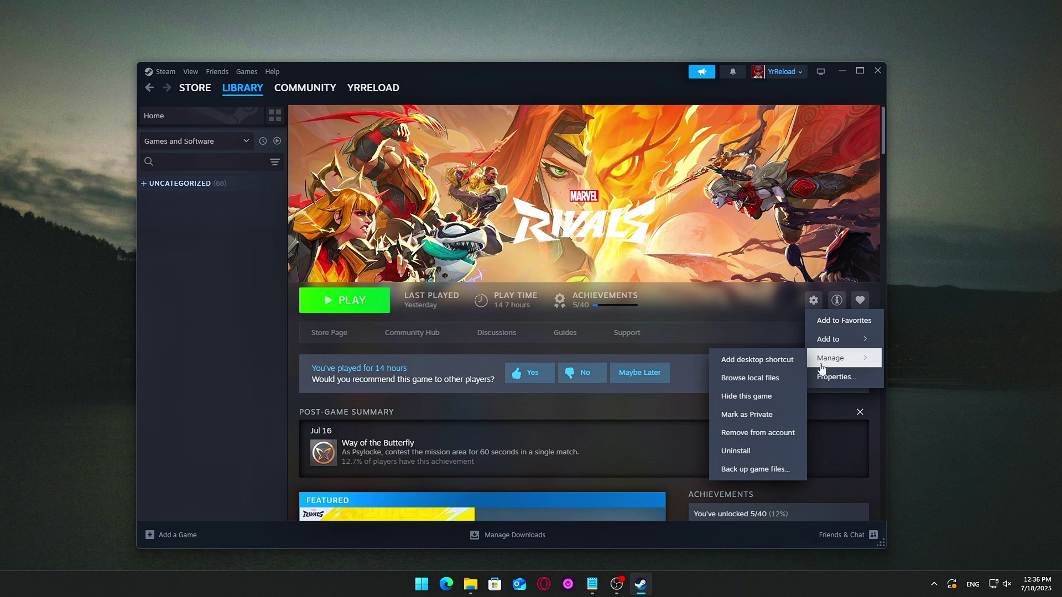
{"action": "left_click", "coordinate": [790, 386]}
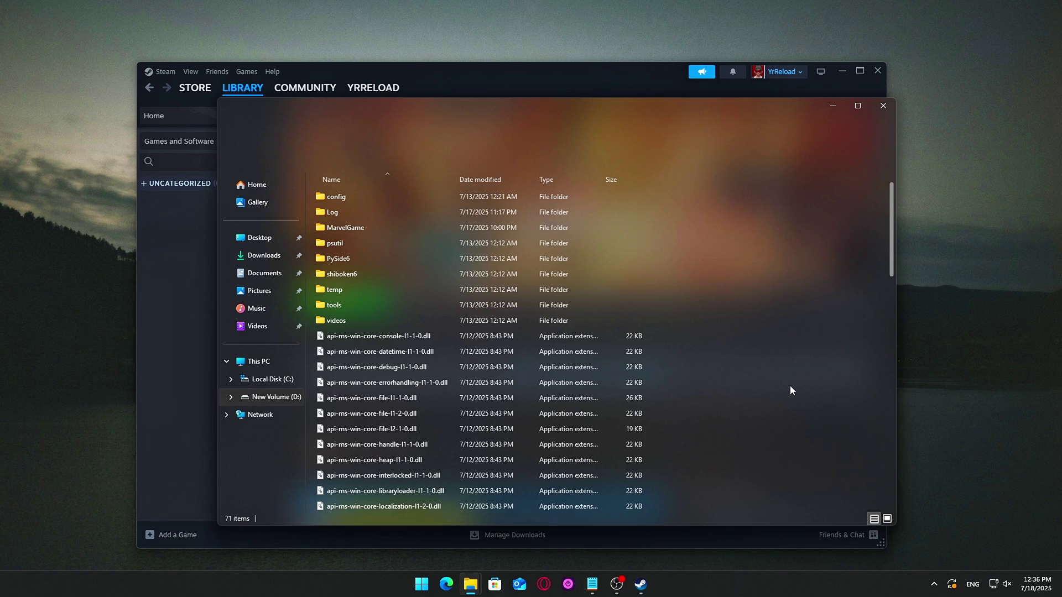
{"action": "left_click", "coordinate": [877, 70]}
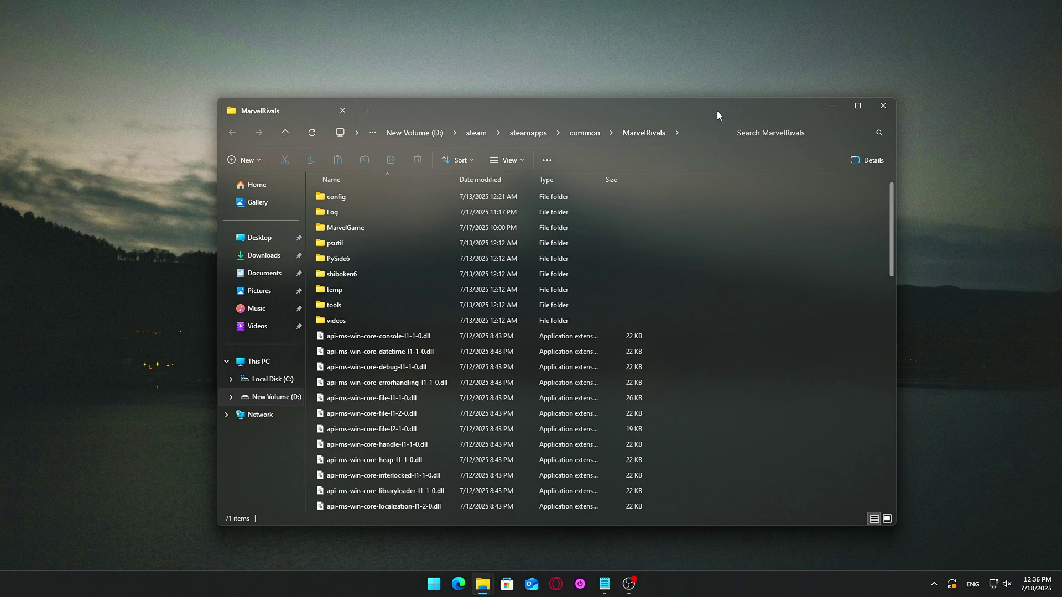
In Marvel.exe's Compatibility properties, tick Disable fullscreen optimizations.
{"action": "left_click_drag", "start_coordinate": [716, 115], "coordinate": [687, 111]}
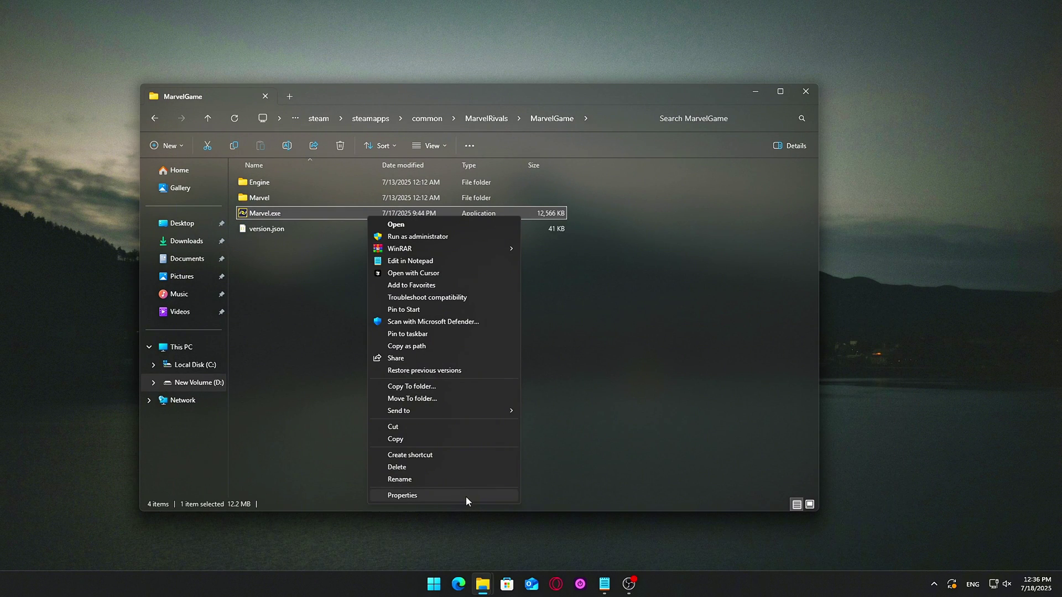
{"action": "left_click", "coordinate": [467, 499]}
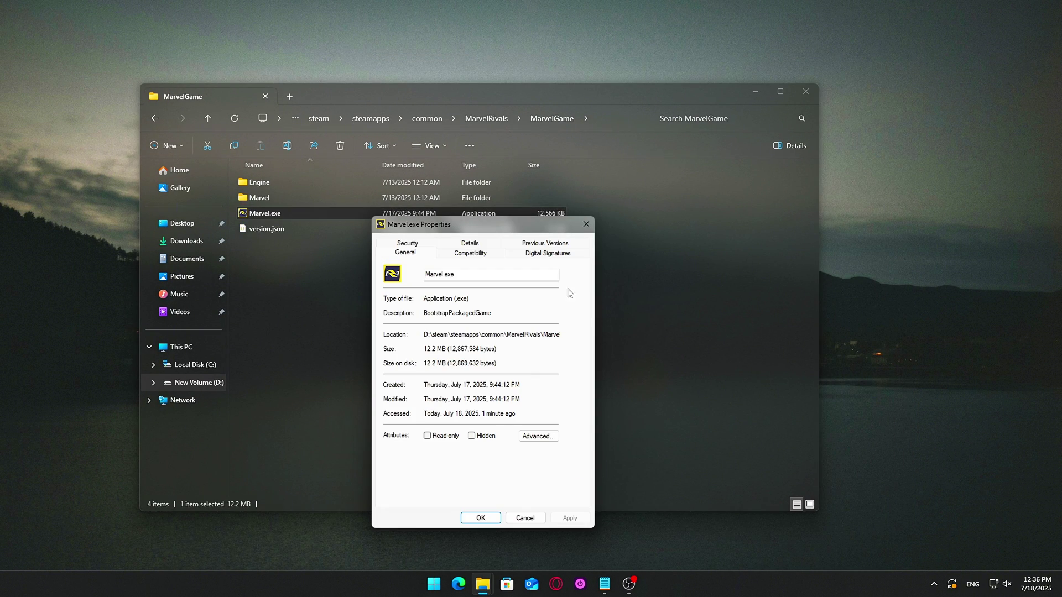
{"action": "left_click_drag", "start_coordinate": [494, 233], "coordinate": [495, 172]}
{"action": "left_click", "coordinate": [470, 193]}
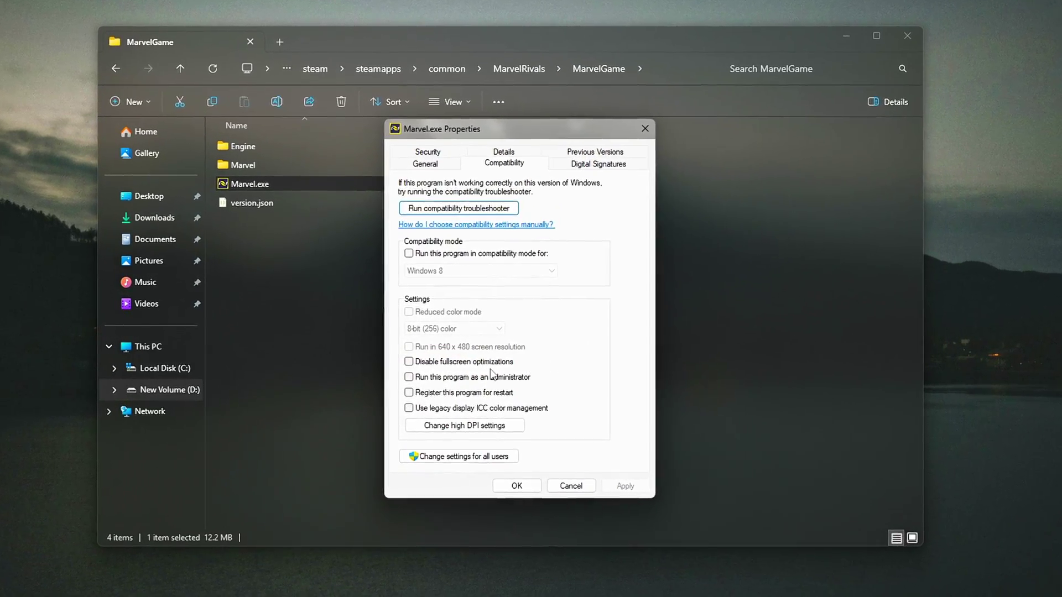
{"action": "left_click", "coordinate": [404, 360]}
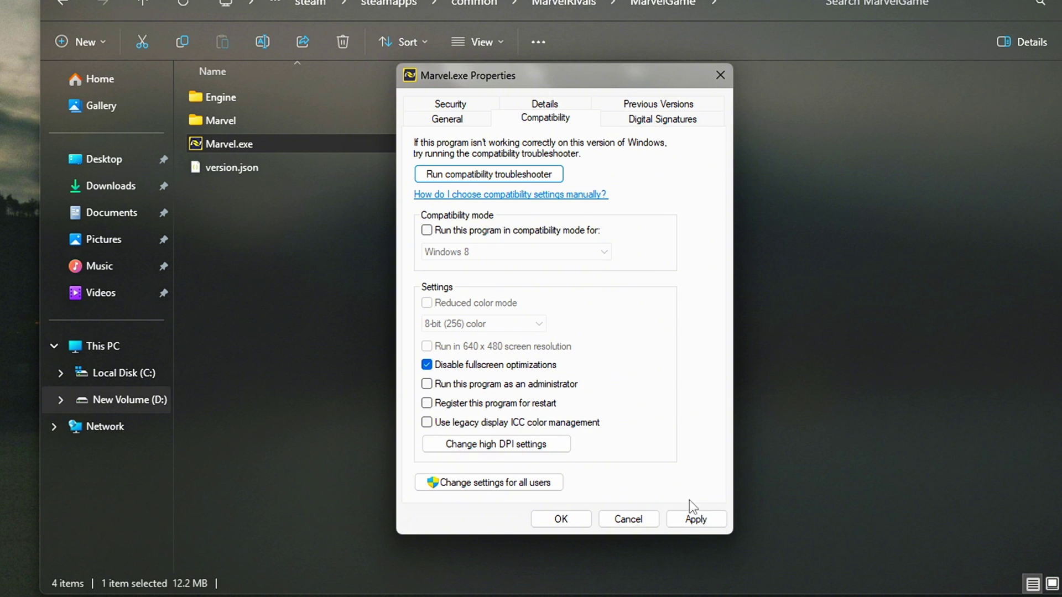
Turn on the high DPI scaling override for Marvel.exe, with scaling performed by Application.
{"action": "left_click", "coordinate": [476, 450]}
{"action": "left_click_drag", "start_coordinate": [565, 160], "coordinate": [754, 180]}
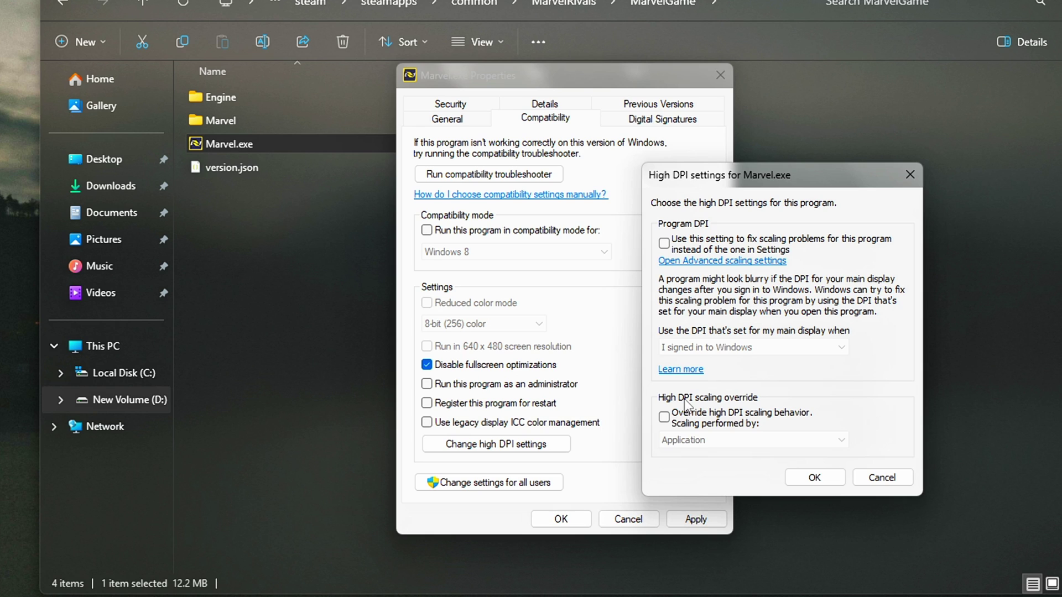
{"action": "left_click", "coordinate": [688, 414]}
{"action": "left_click", "coordinate": [765, 441]}
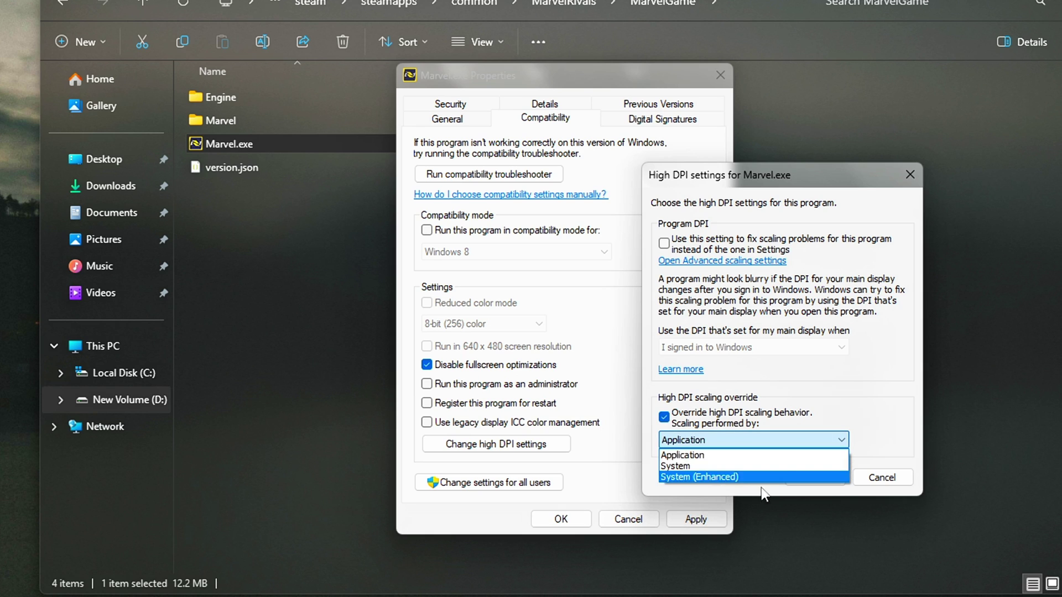
{"action": "left_click", "coordinate": [702, 455]}
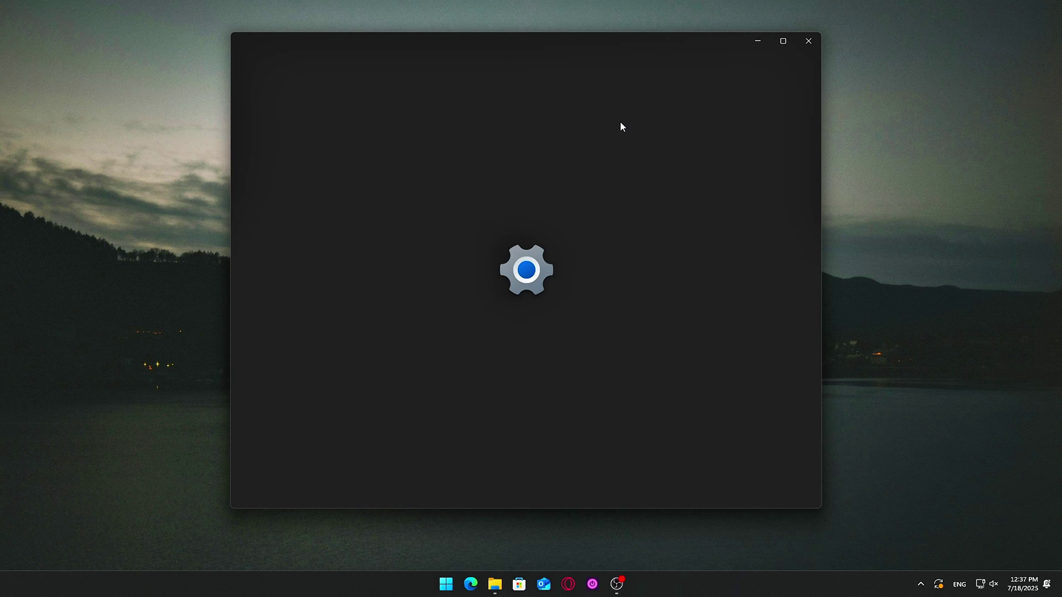
Review the Game Mode and Captures pages under Settings > Gaming.
{"action": "left_click_drag", "start_coordinate": [623, 48], "coordinate": [625, 54]}
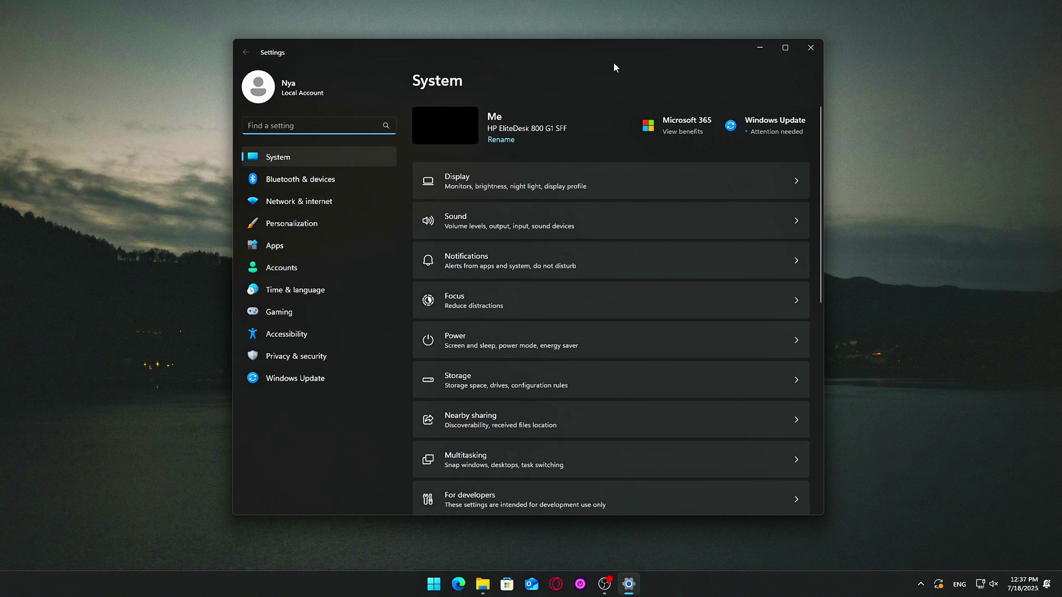
{"action": "left_click", "coordinate": [327, 313]}
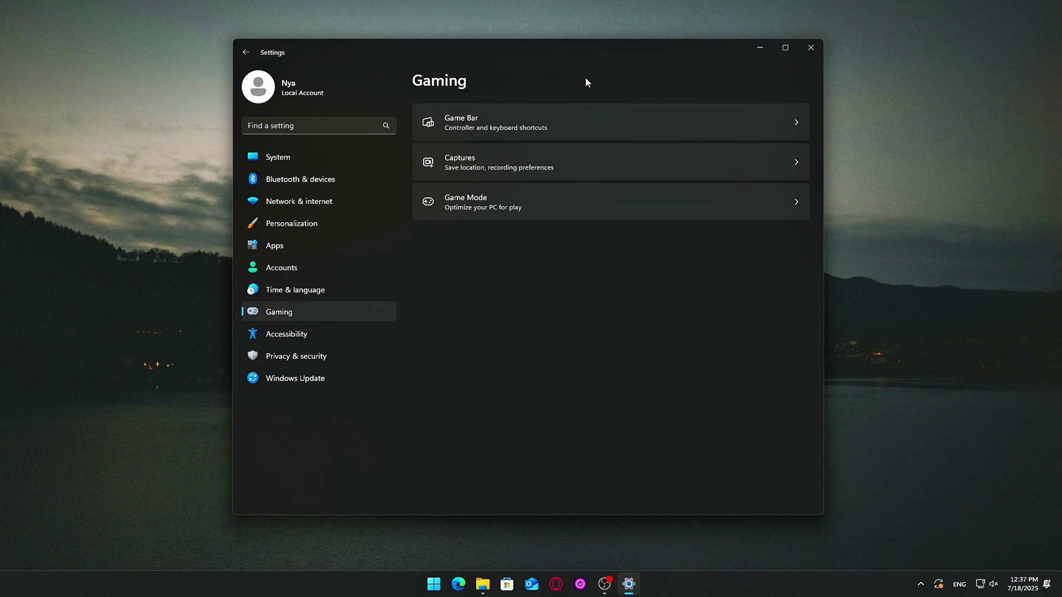
{"action": "left_click_drag", "start_coordinate": [599, 51], "coordinate": [592, 51]}
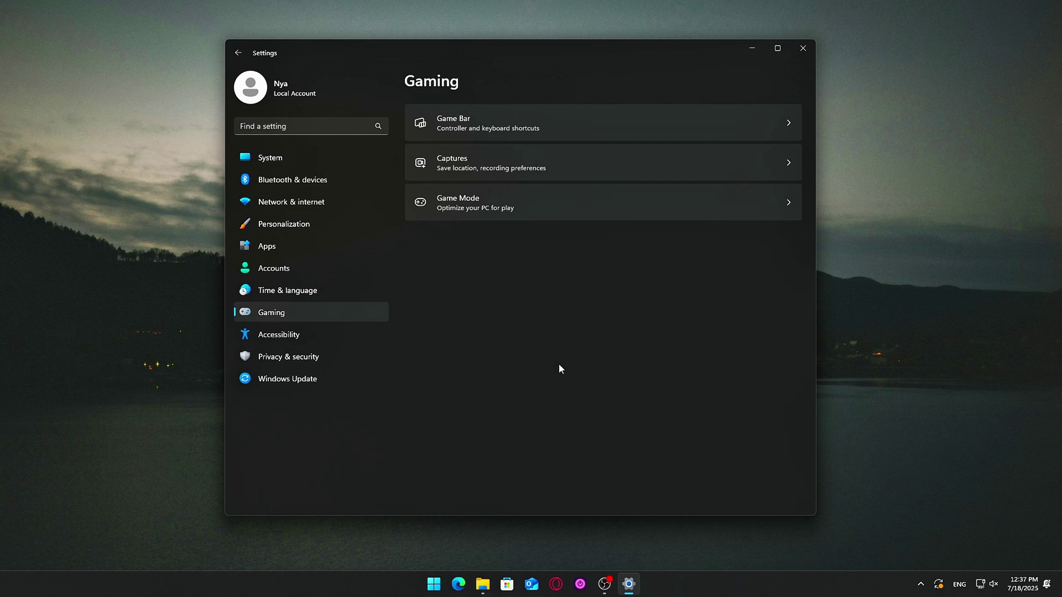
{"action": "left_click", "coordinate": [546, 218]}
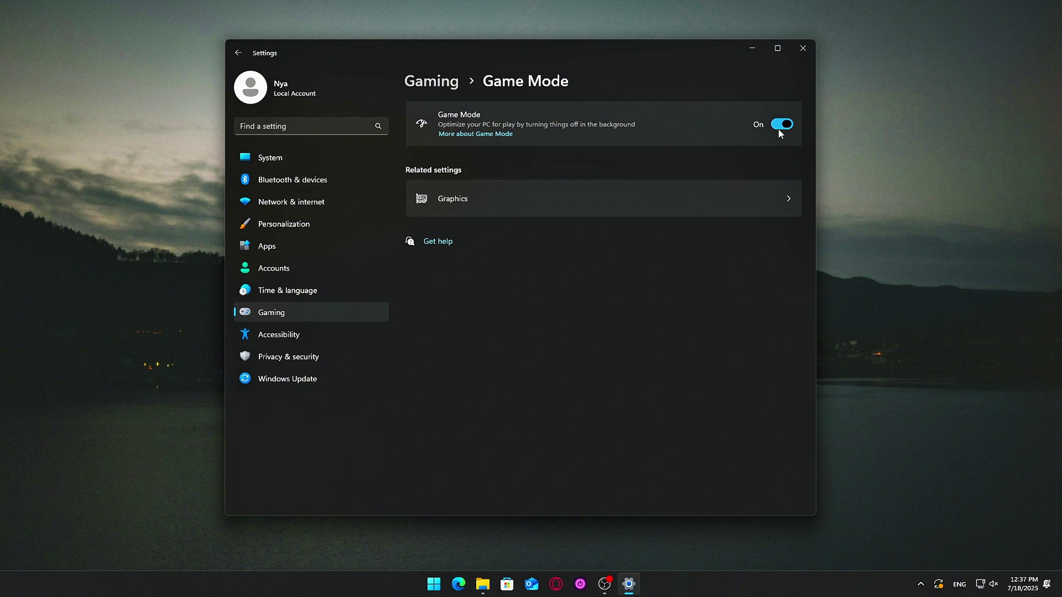
{"action": "left_click", "coordinate": [431, 81]}
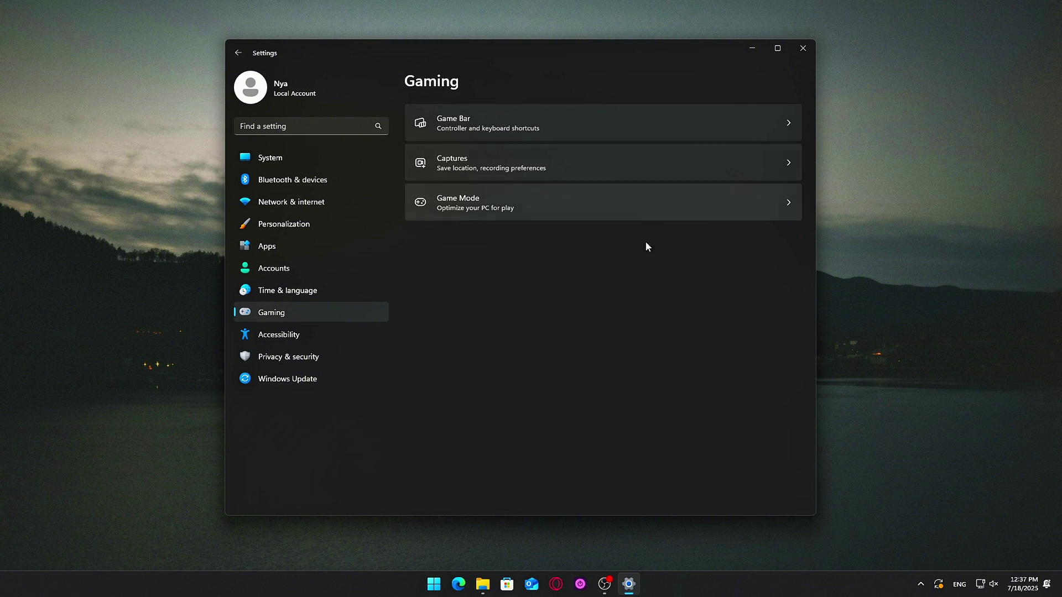
{"action": "left_click", "coordinate": [753, 156]}
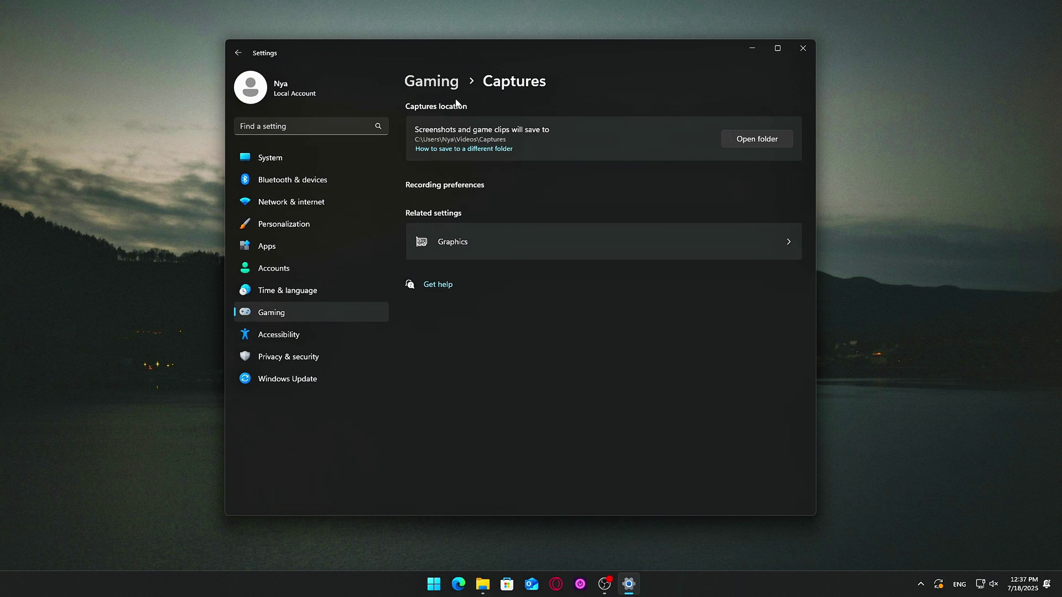
{"action": "left_click", "coordinate": [442, 85]}
Switch Game Bar's controller shortcut Off and close Settings.
{"action": "left_click", "coordinate": [511, 125]}
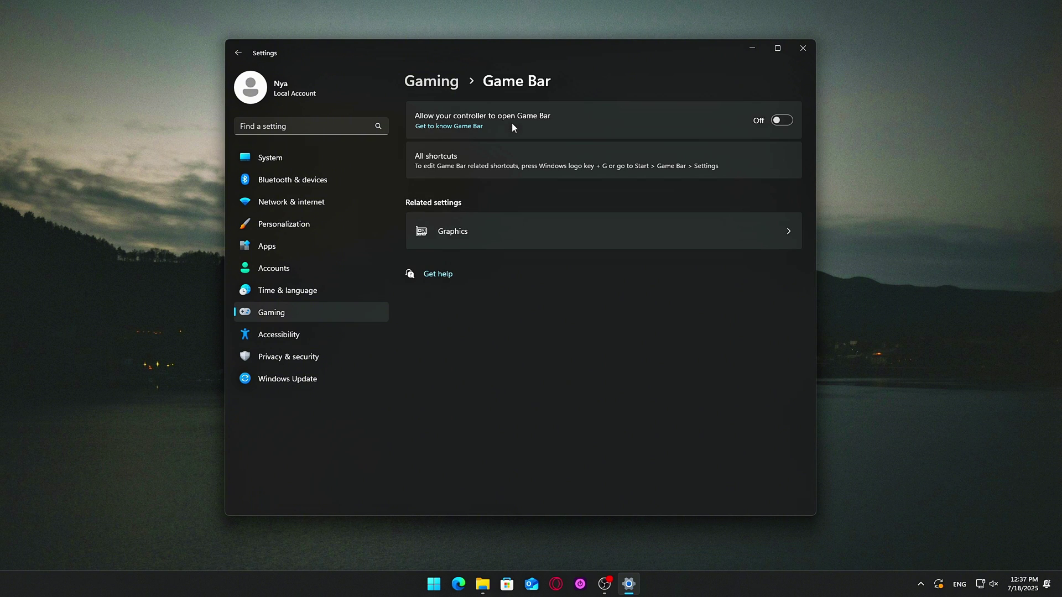
{"action": "left_click", "coordinate": [780, 121]}
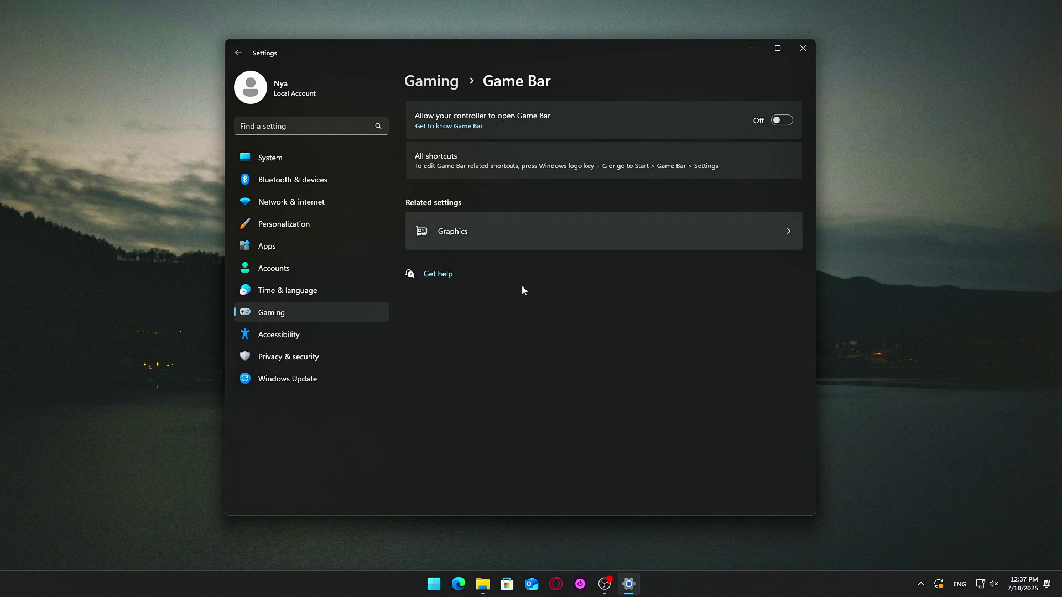
{"action": "key", "text": "alt+F4"}
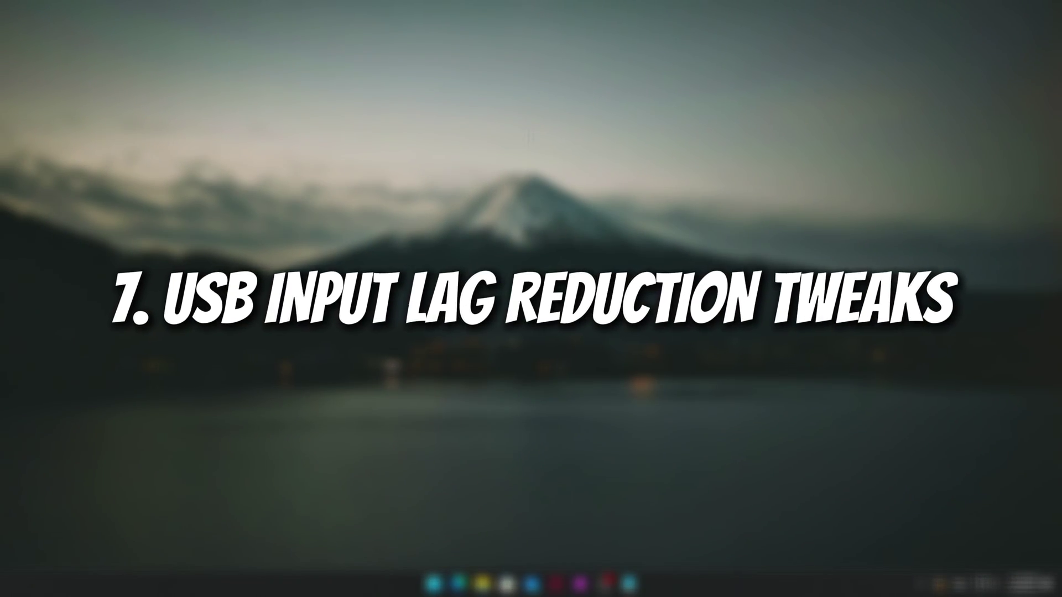
Launch Device Manager from the Win+X quick menu.
{"action": "key", "text": "super"}
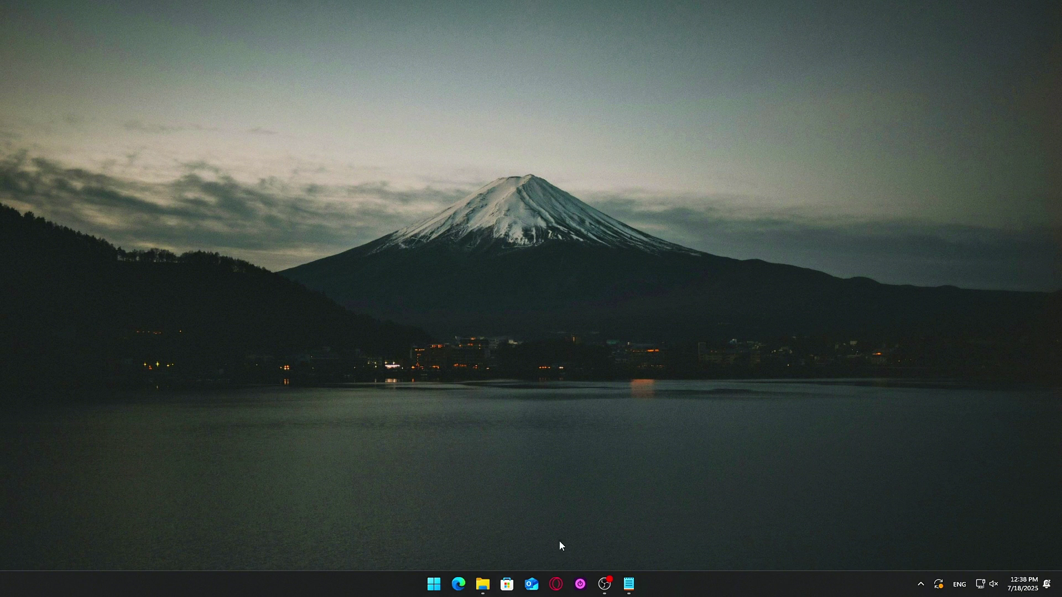
{"action": "right_click", "coordinate": [433, 584]}
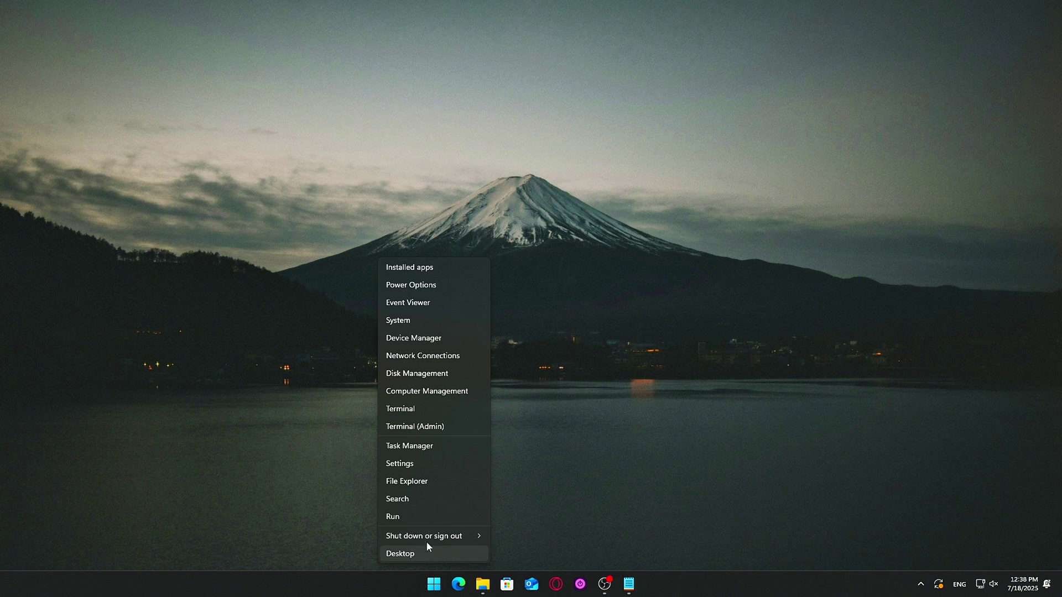
{"action": "left_click", "coordinate": [440, 338]}
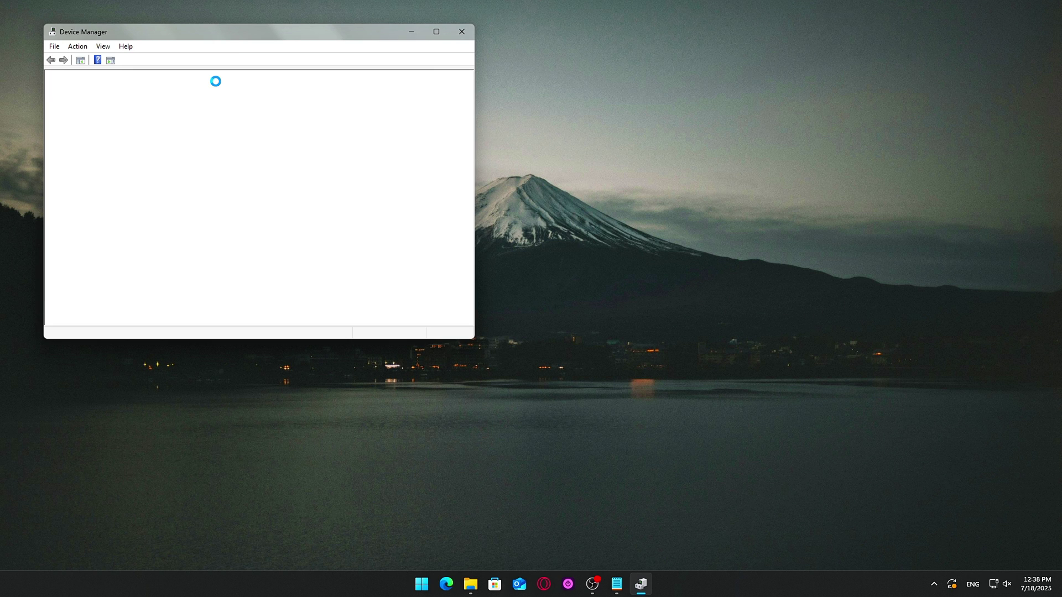
{"action": "left_click_drag", "start_coordinate": [232, 32], "coordinate": [545, 139]}
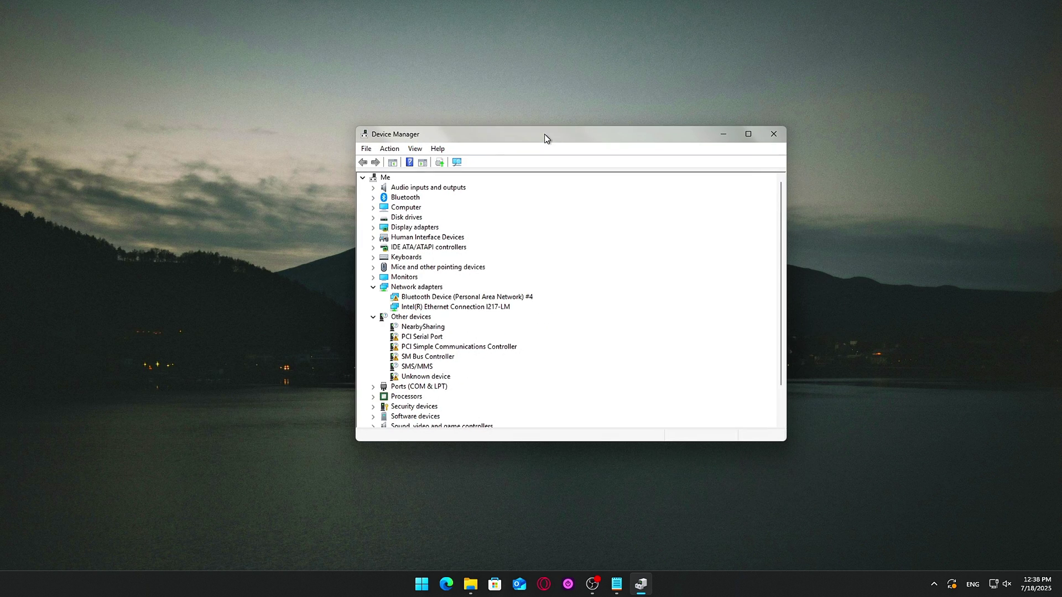
Untick power saving for USB Root Hub (USB 3.0), confirm with OK, and close Device Manager.
{"action": "scroll", "coordinate": [514, 289], "scroll_direction": "down", "scroll_amount": 5}
{"action": "left_click", "coordinate": [434, 420]}
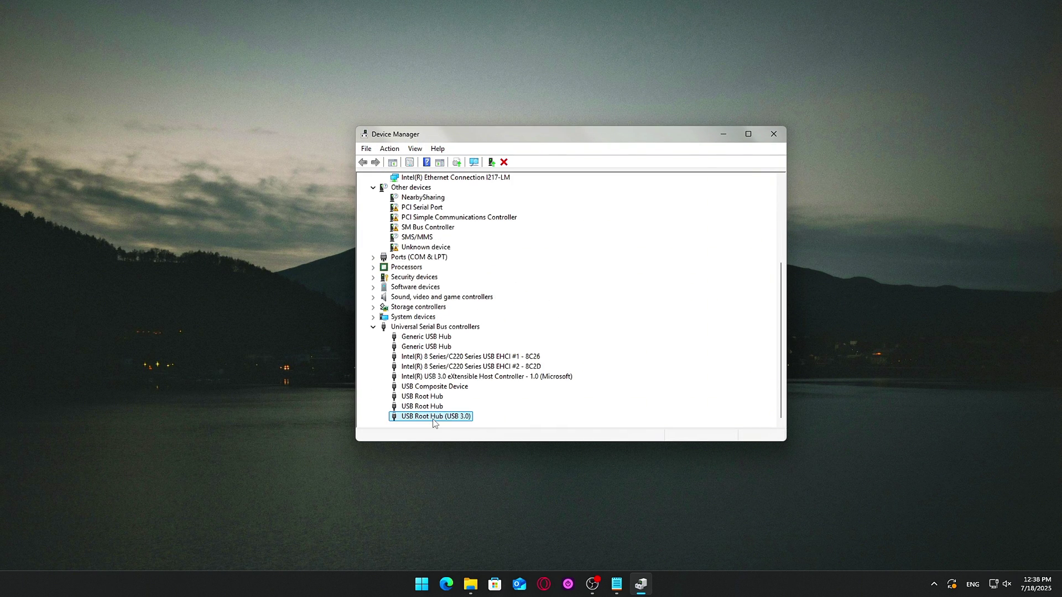
{"action": "right_click", "coordinate": [395, 418]}
{"action": "left_click", "coordinate": [427, 470]}
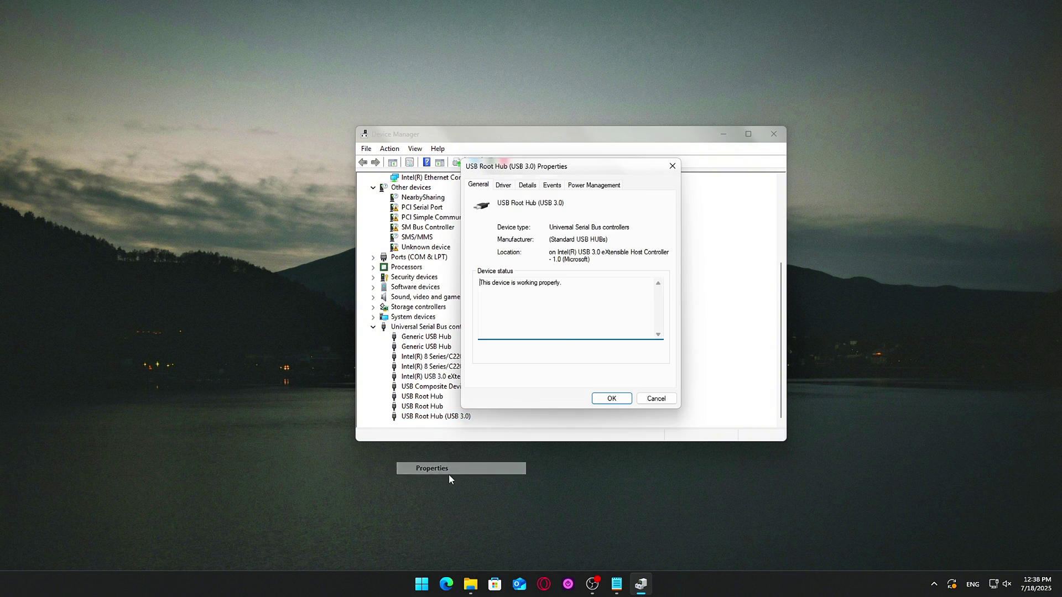
{"action": "left_click_drag", "start_coordinate": [539, 167], "coordinate": [528, 162]}
{"action": "left_click", "coordinate": [578, 181]}
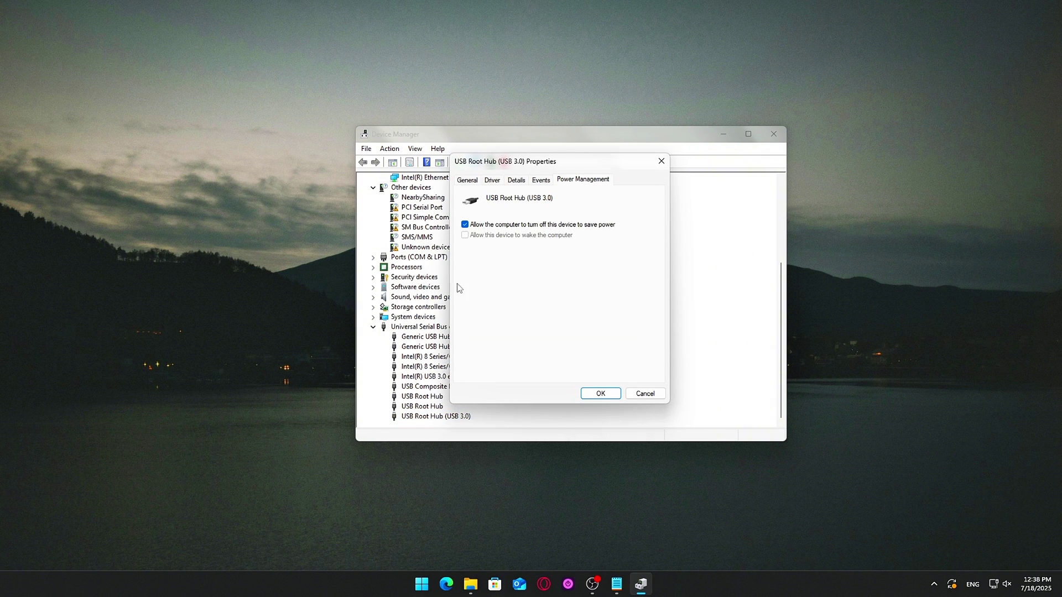
{"action": "left_click", "coordinate": [521, 225]}
{"action": "left_click", "coordinate": [608, 396]}
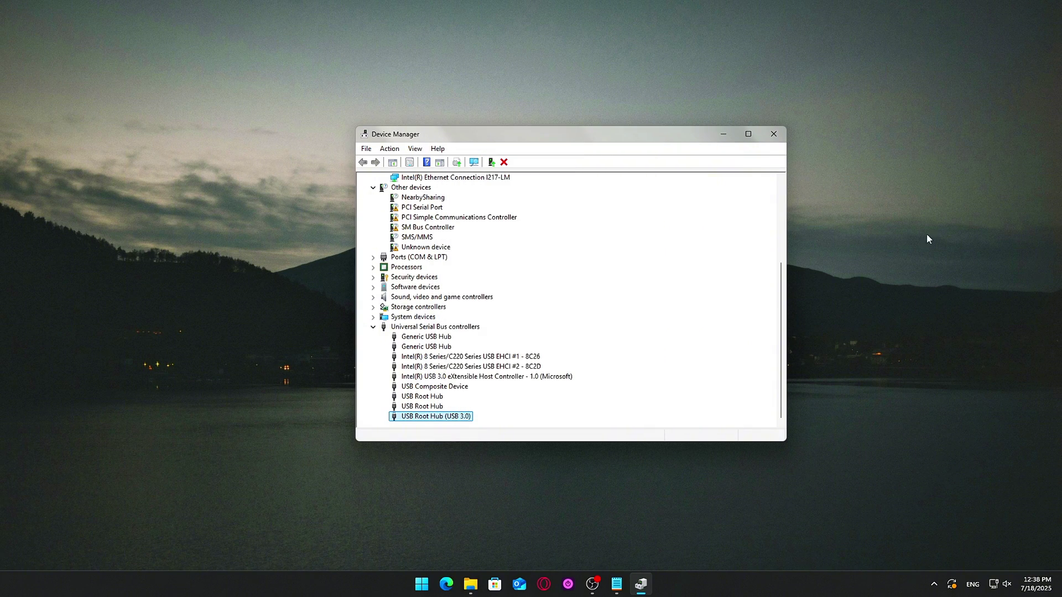
{"action": "left_click", "coordinate": [773, 134]}
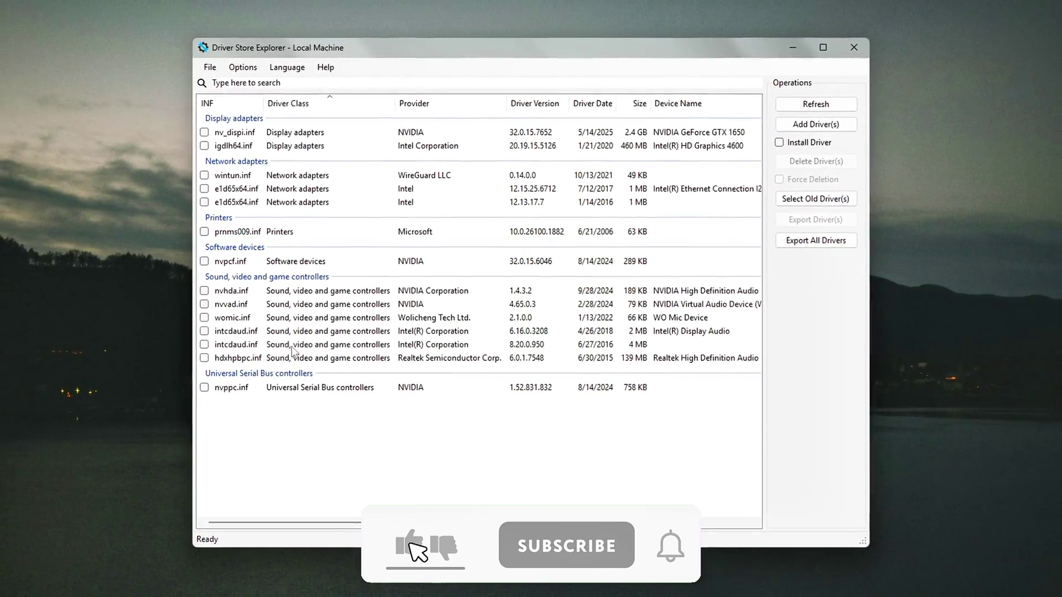
{"action": "left_click", "coordinate": [403, 334]}
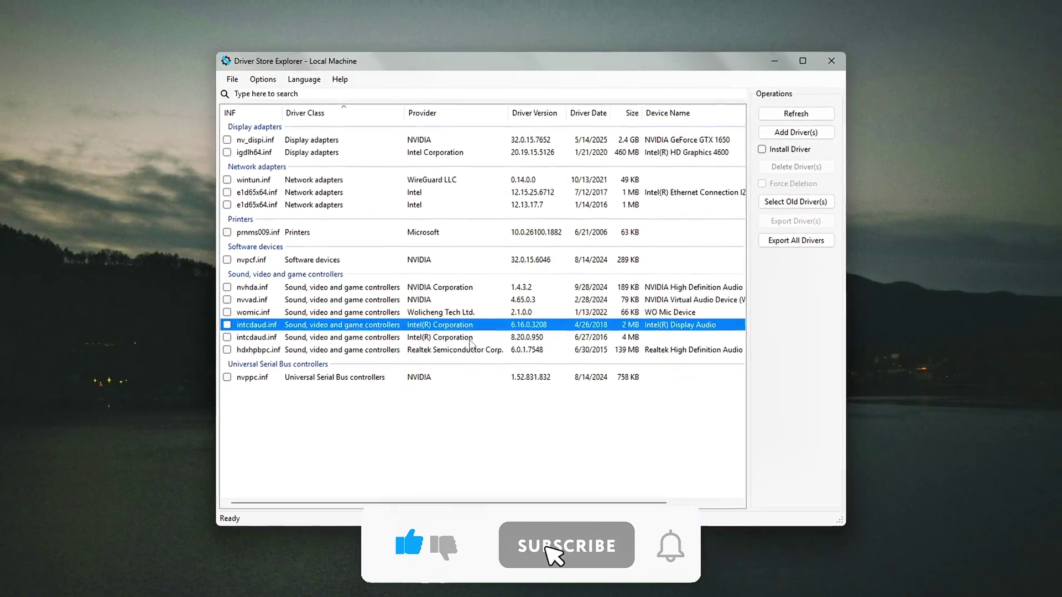
{"action": "left_click", "coordinate": [602, 338]}
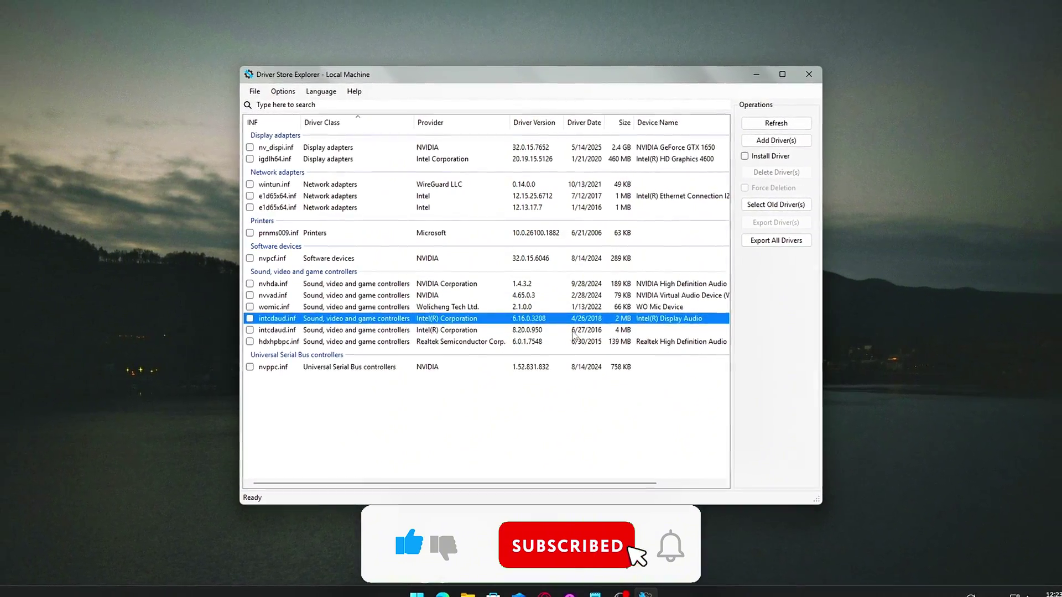